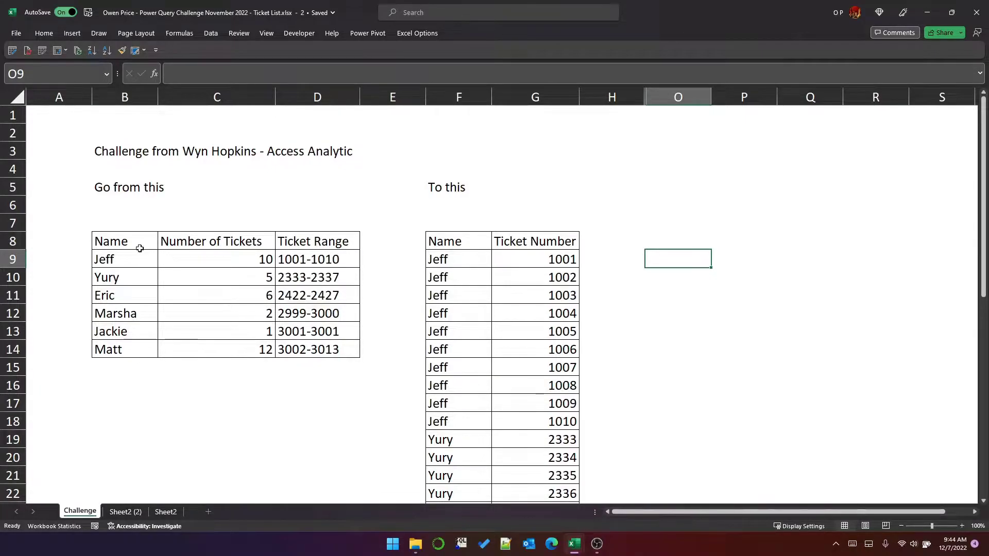
Highlight the source table and Jeff's ten expected ticket rows, 1001 through 1010
drag(140, 257, 317, 351)
drag(477, 258, 545, 444)
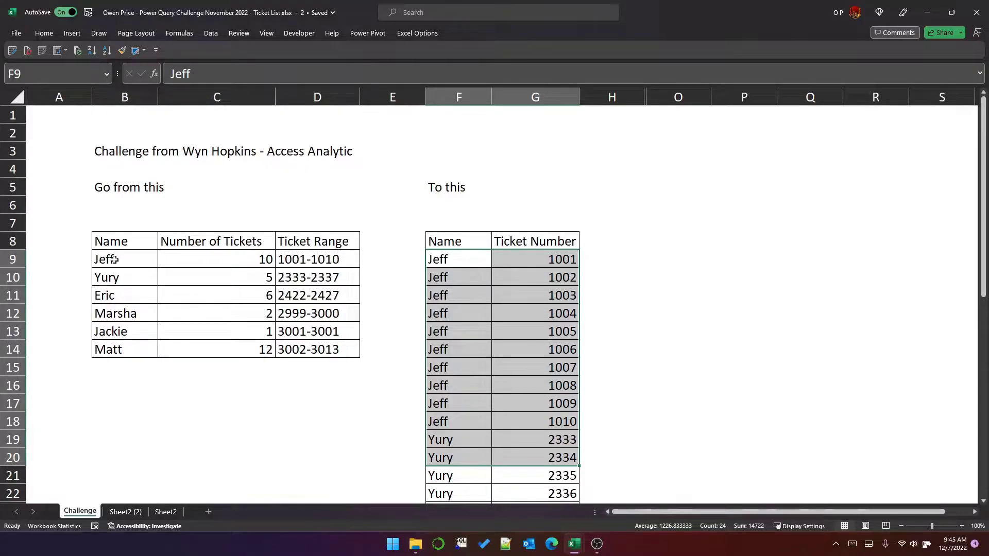
drag(118, 259, 302, 349)
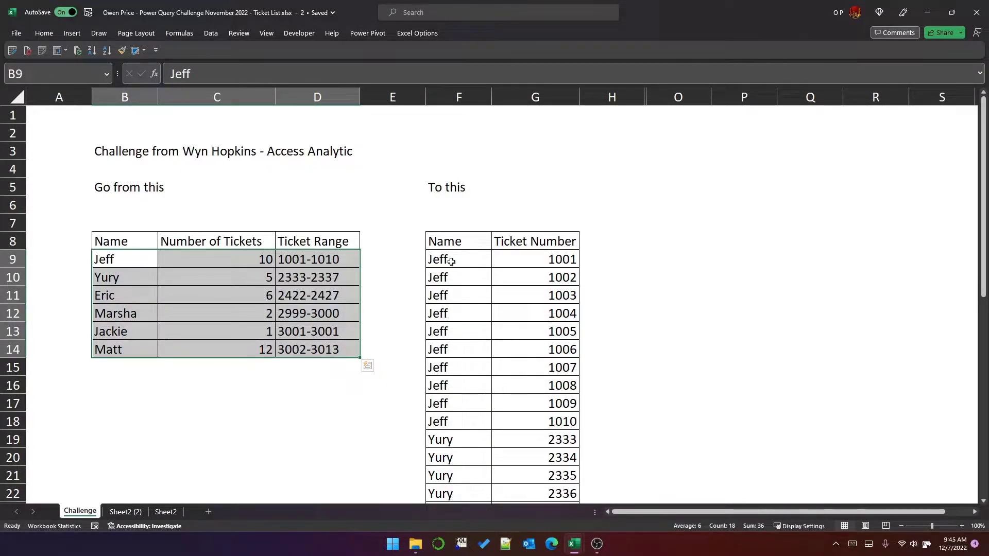
drag(449, 260, 538, 421)
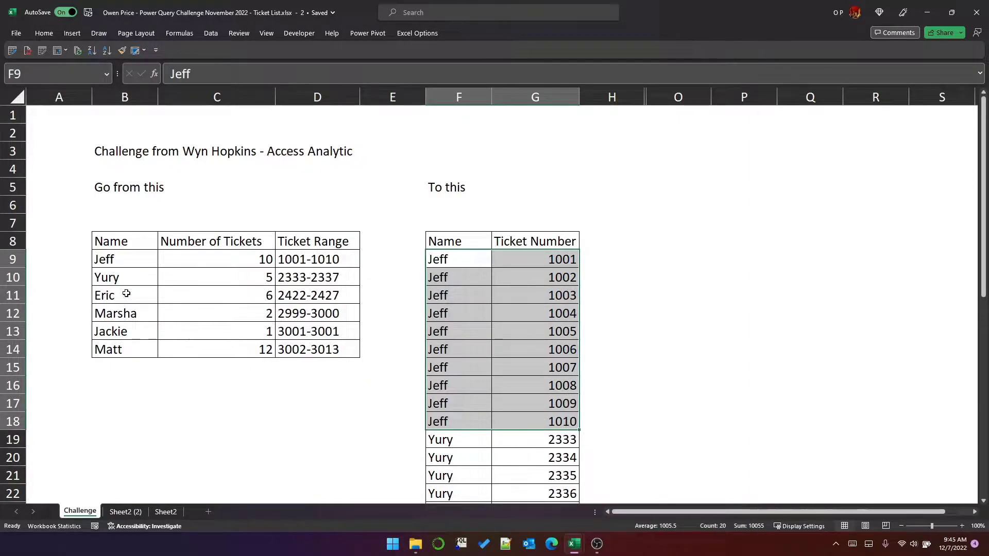
drag(109, 258, 309, 263)
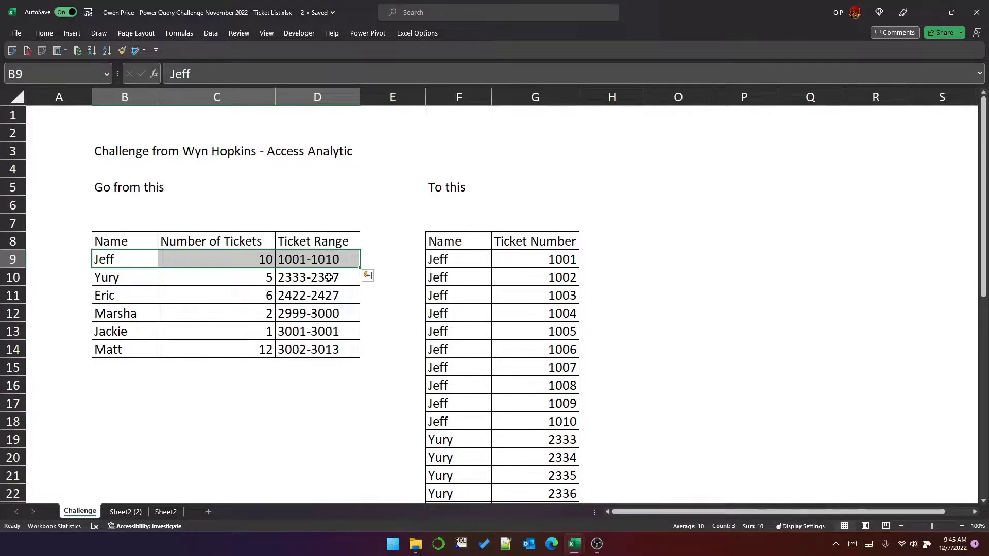
drag(448, 257, 533, 421)
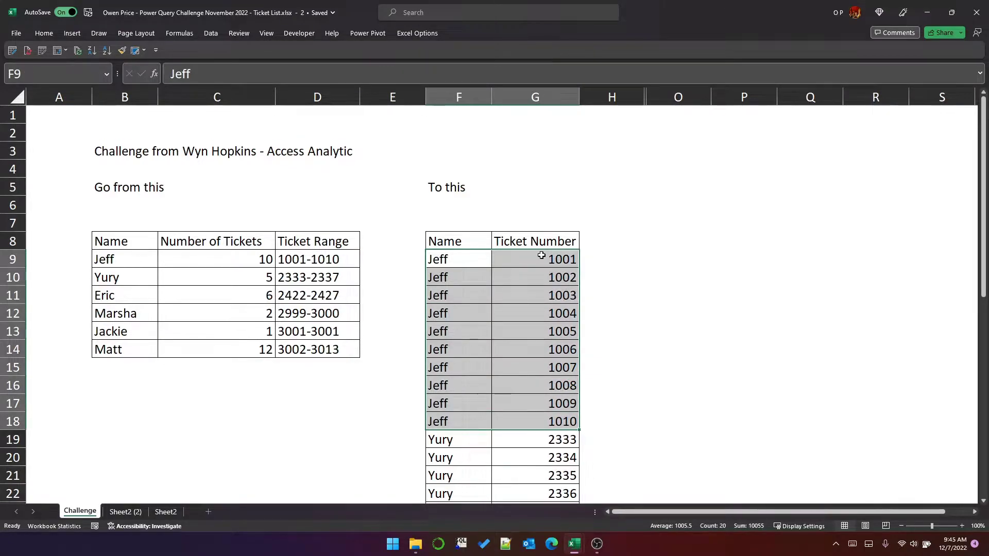
click(551, 260)
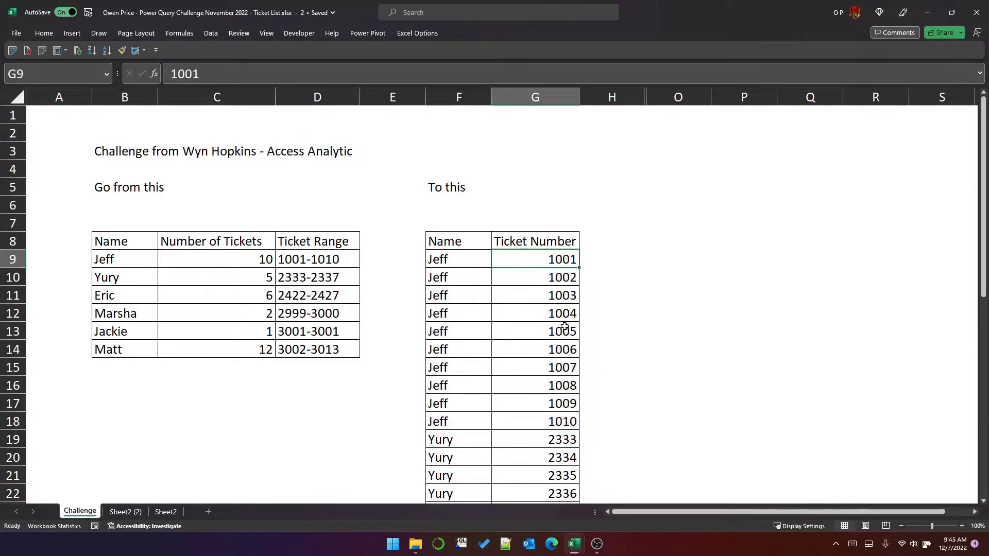
click(546, 422)
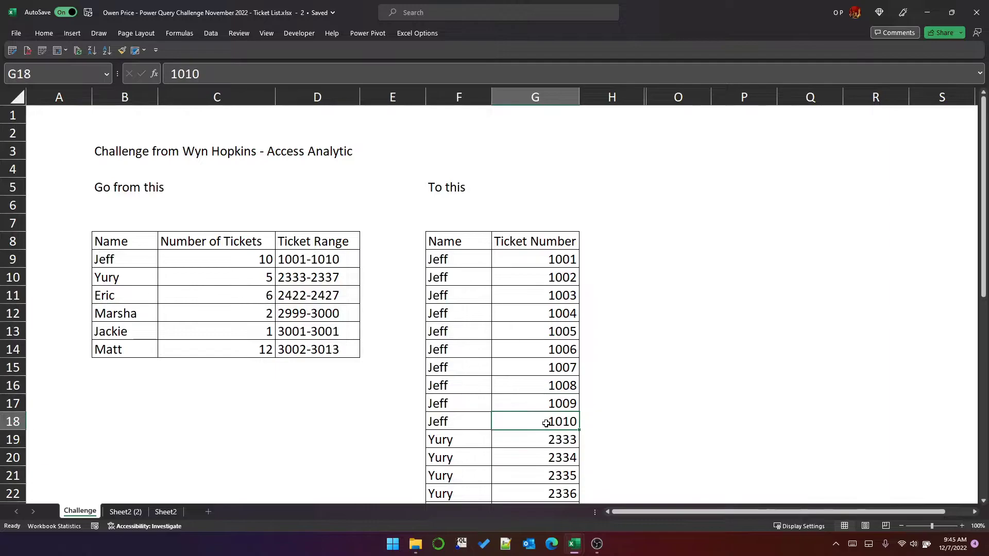
Highlight Yury's source row and his five ticket rows in the expected output
drag(95, 279, 299, 281)
scroll(517, 349, down, 1)
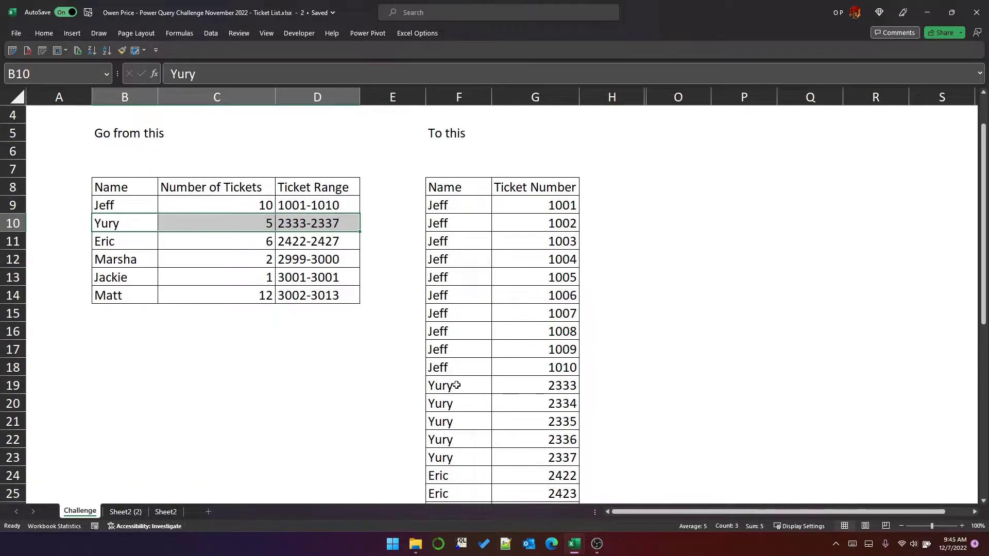
drag(456, 385, 563, 459)
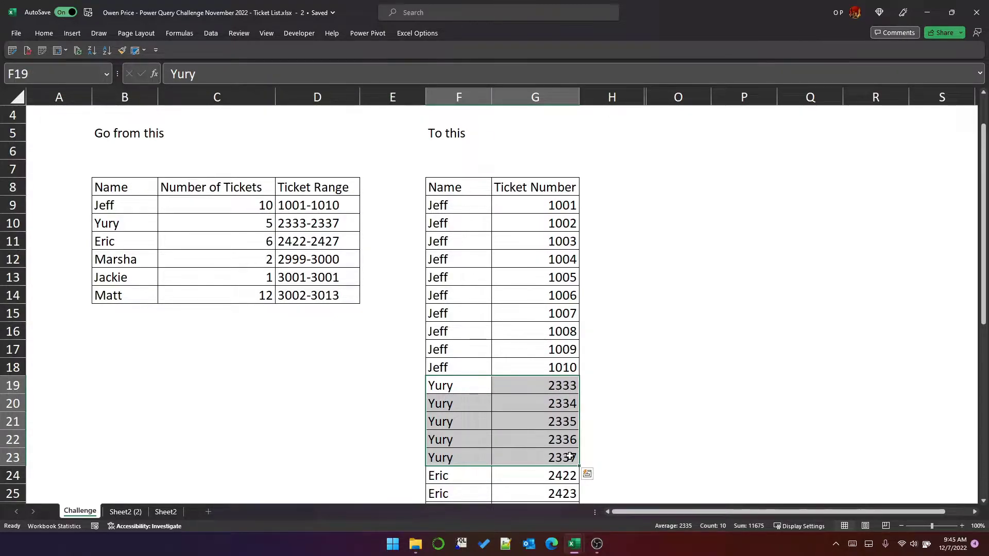
scroll(473, 424, down, 1)
scroll(473, 425, down, 2)
scroll(472, 422, up, 3)
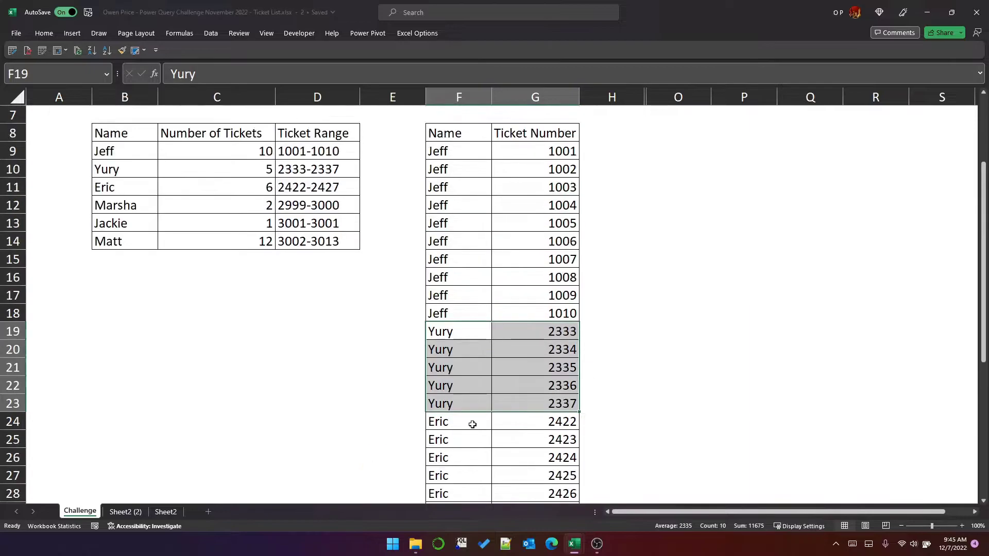
scroll(472, 388, down, 1)
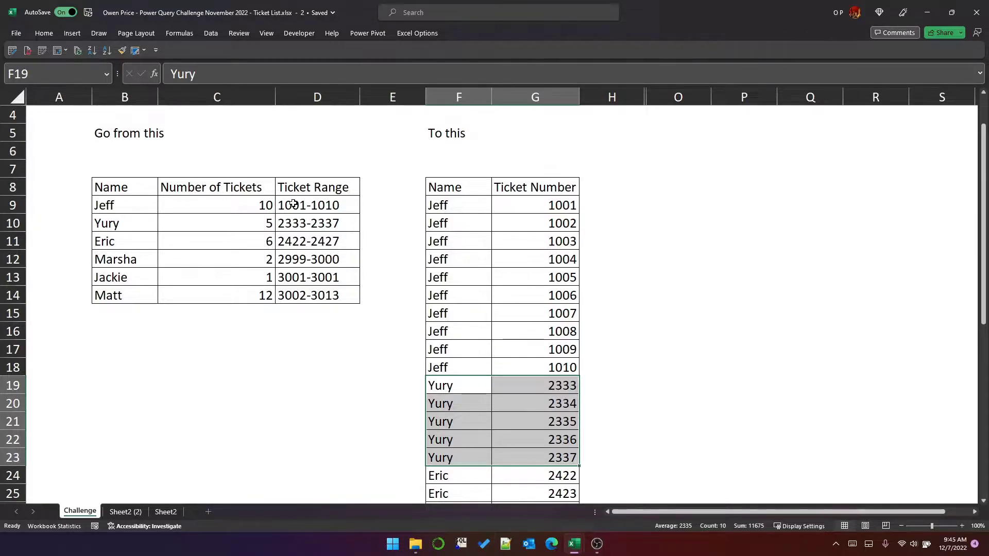
drag(119, 206, 330, 209)
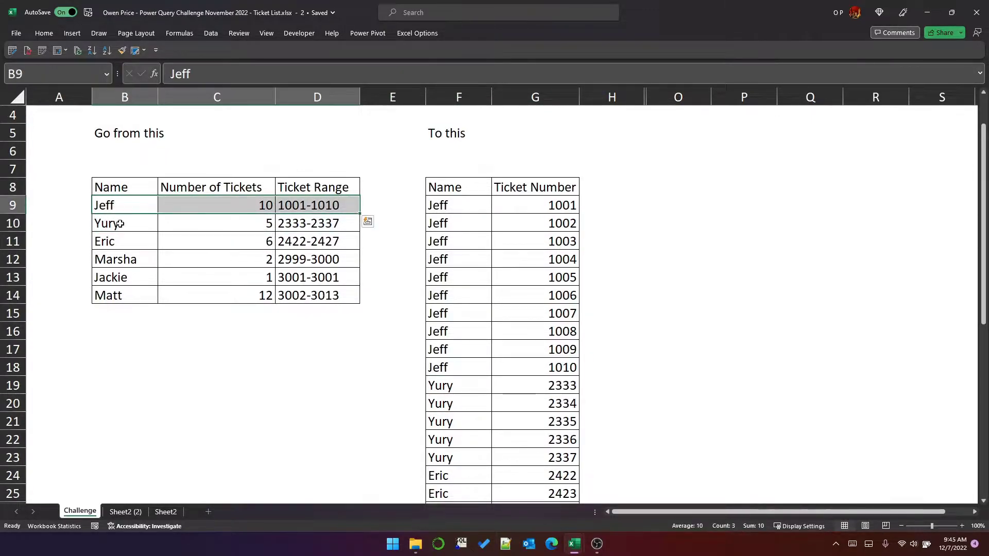
In O9, start =LAMBDA(datarow, with a LET line setting name to INDEX(datarow,1,1)
click(678, 205)
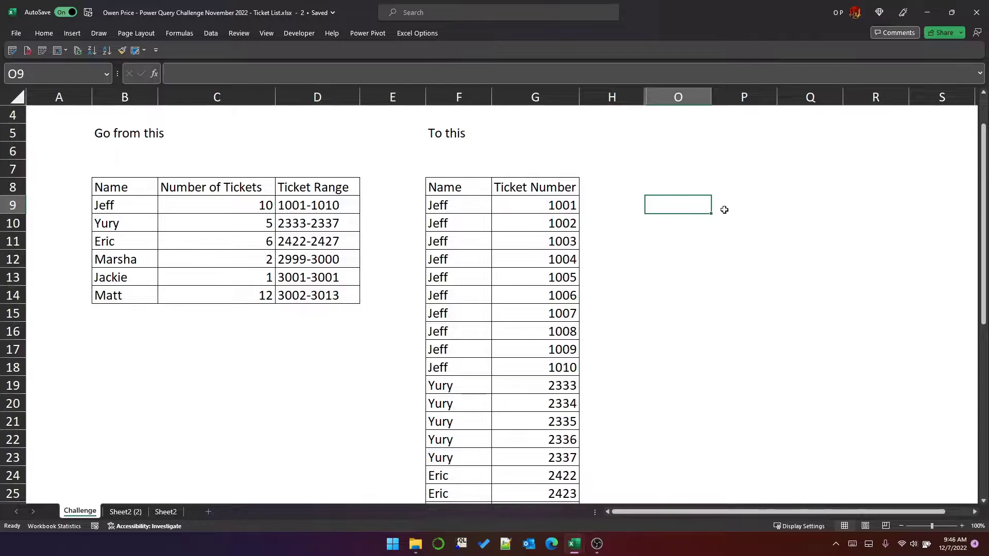
text(=LAMBDA)
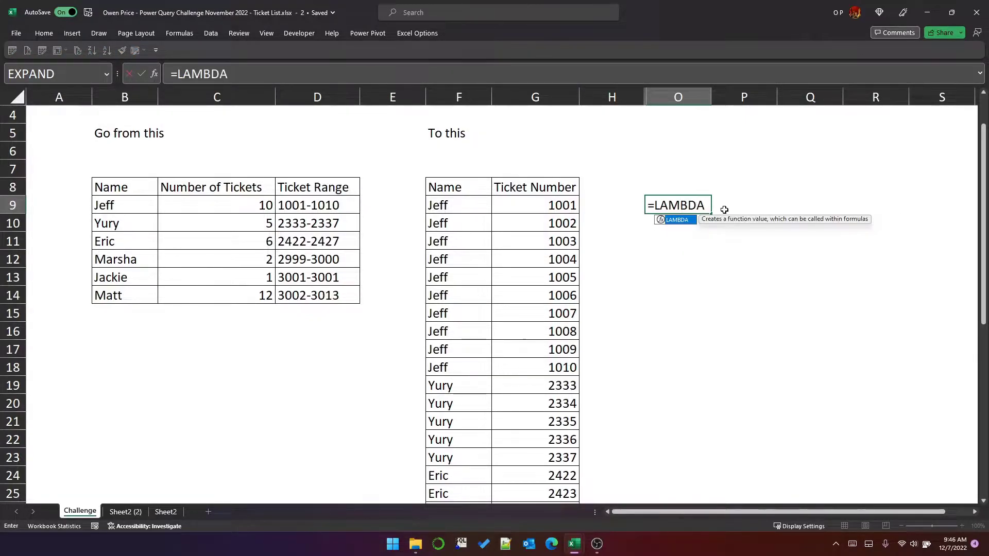
text(()
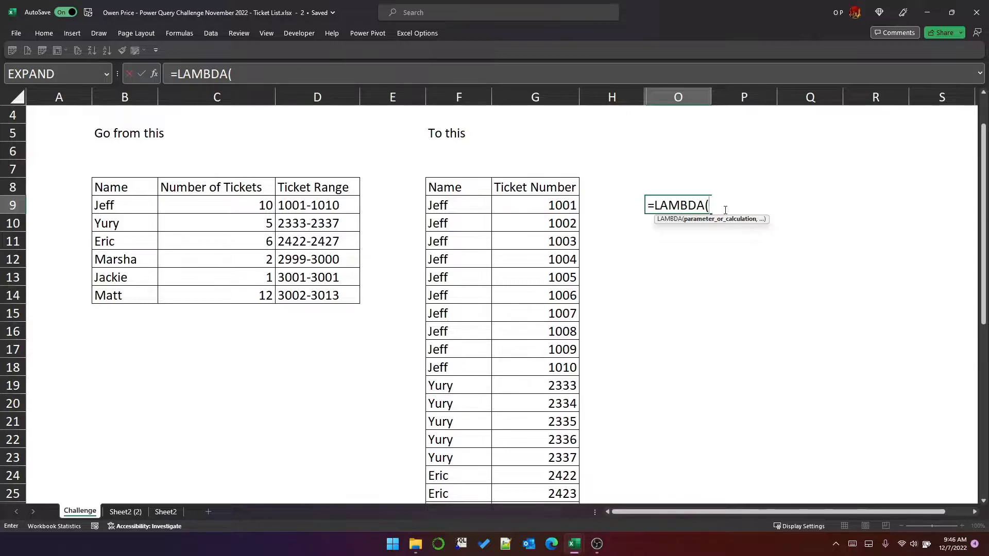
text(datarow,)
key(alt+Return)
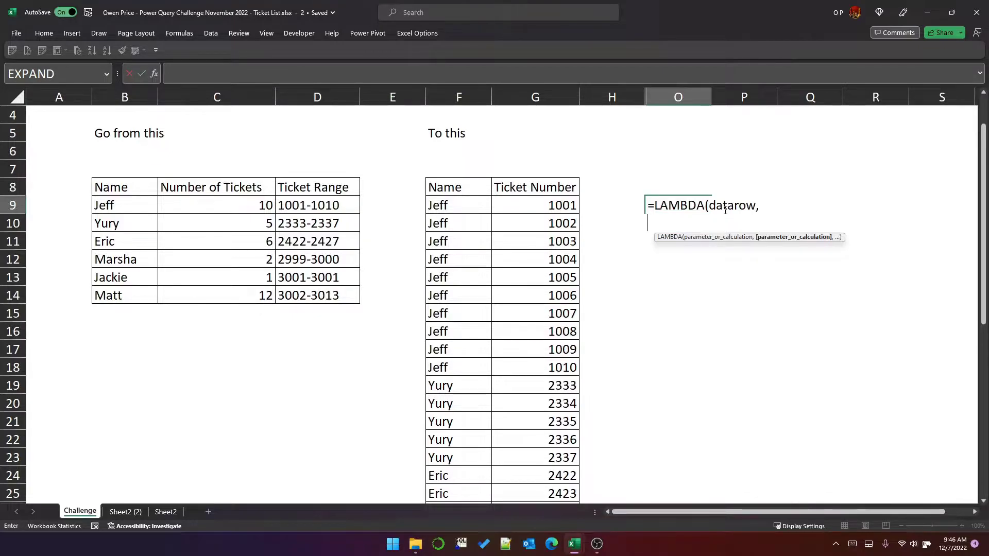
text(LET()
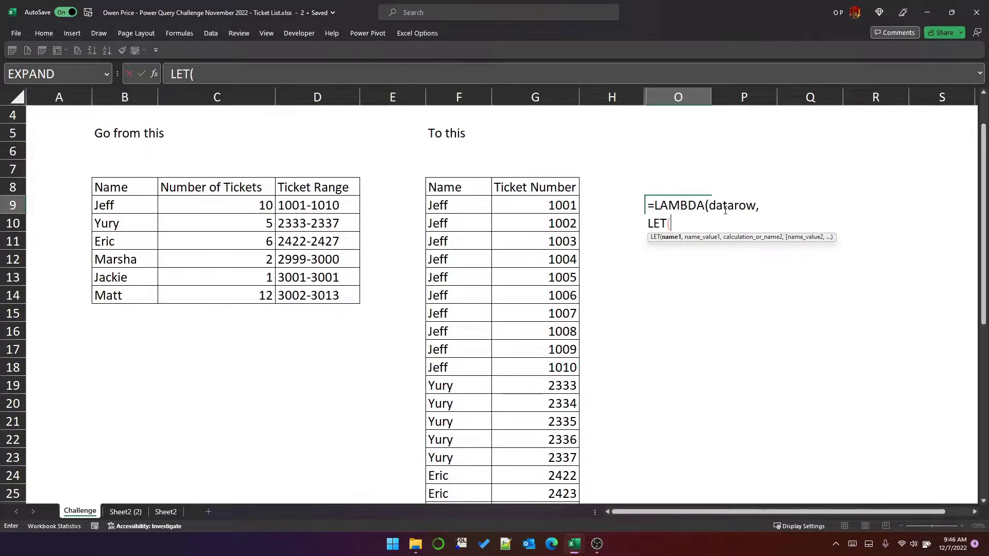
text(name,)
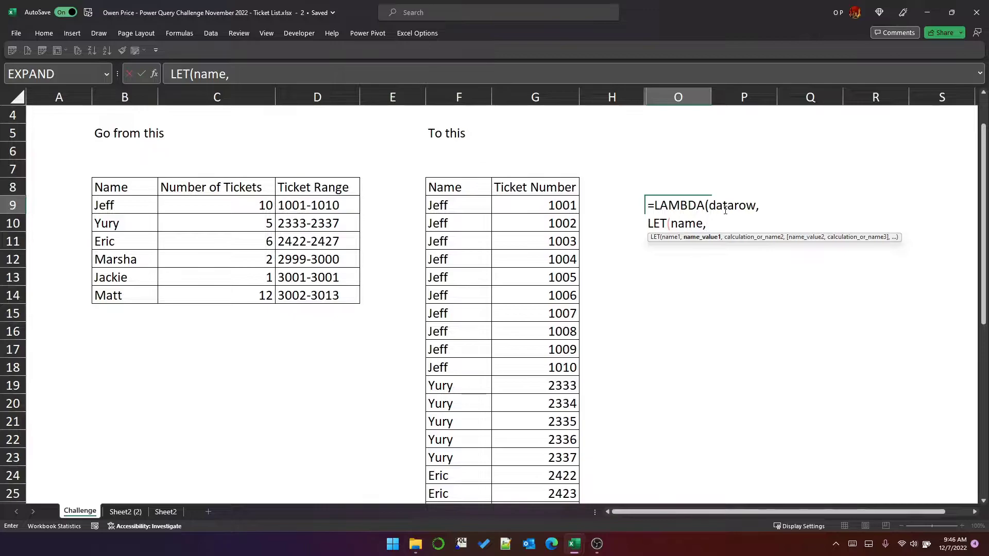
text(I)
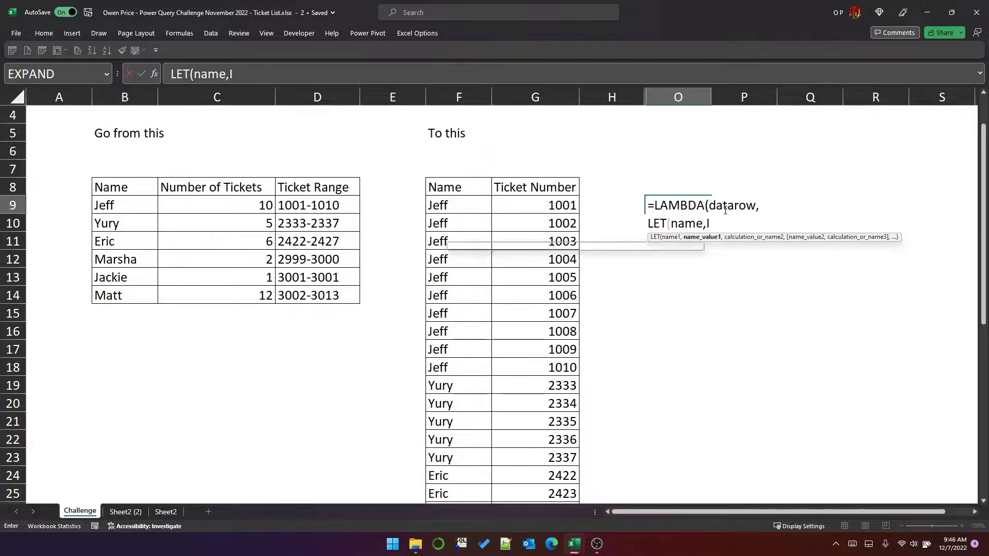
text(NDEX(dat)
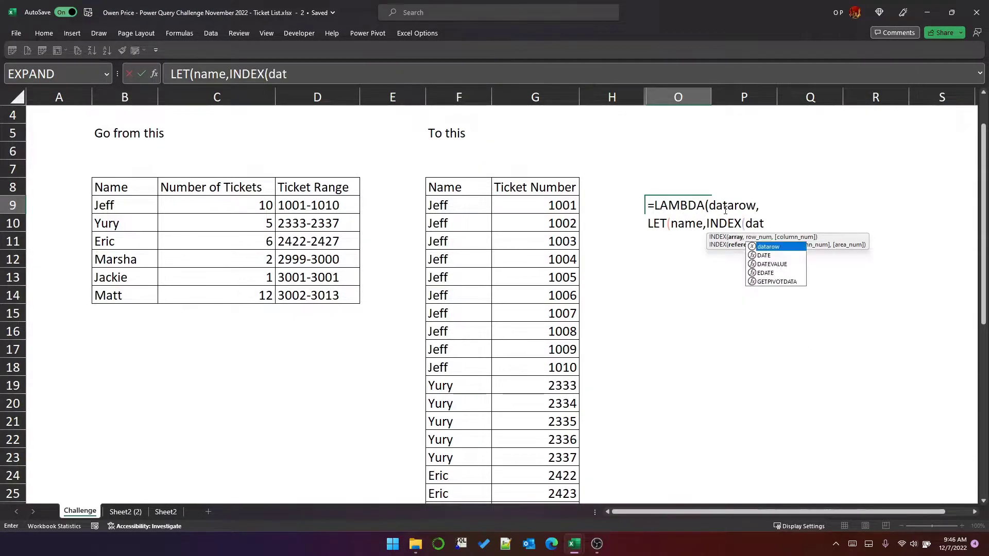
text(arow,1,1,1),)
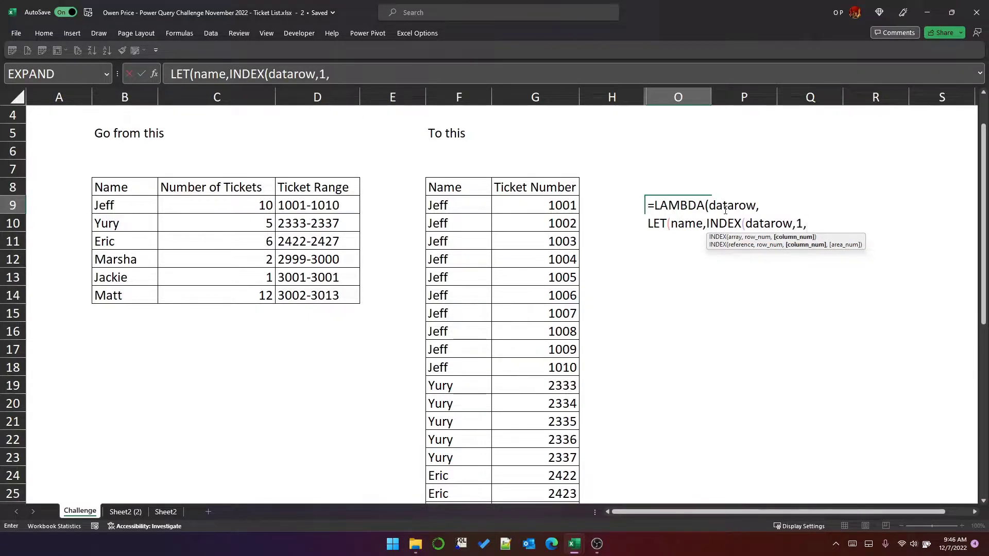
key(alt+Return)
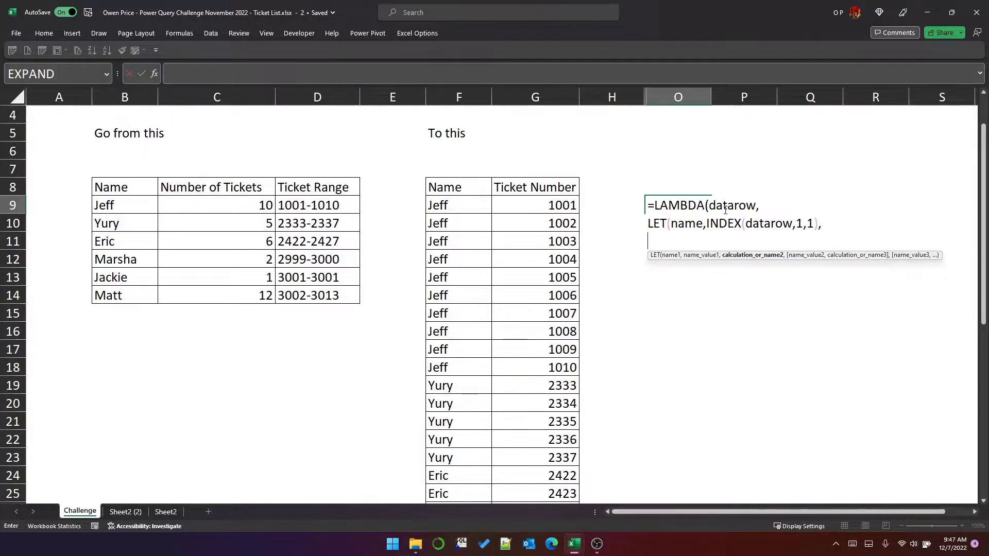
Define tickets as SEQUENCE(INDEX(datarow,1,2),1, starting from a TEXTBEFORE value
text(tickets)
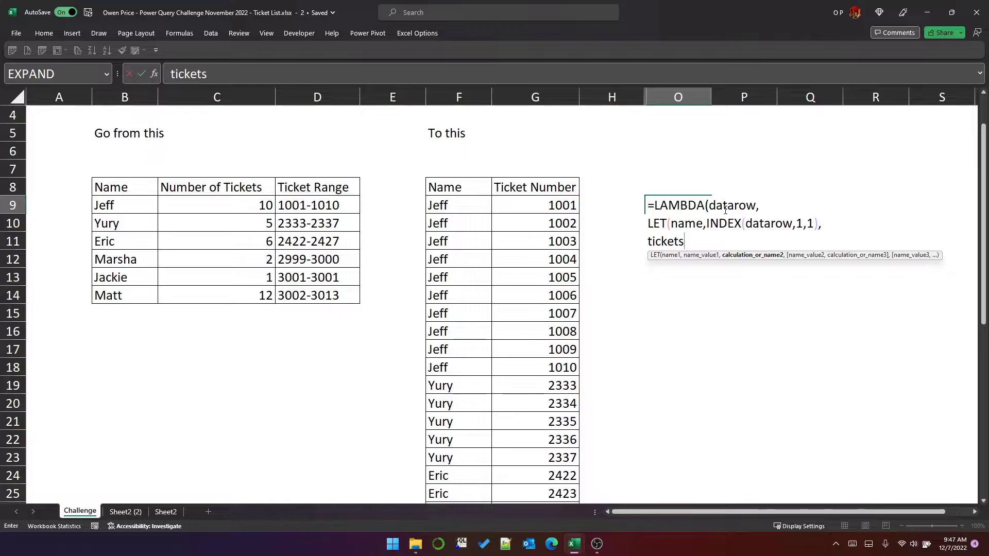
text(,SEQUEN)
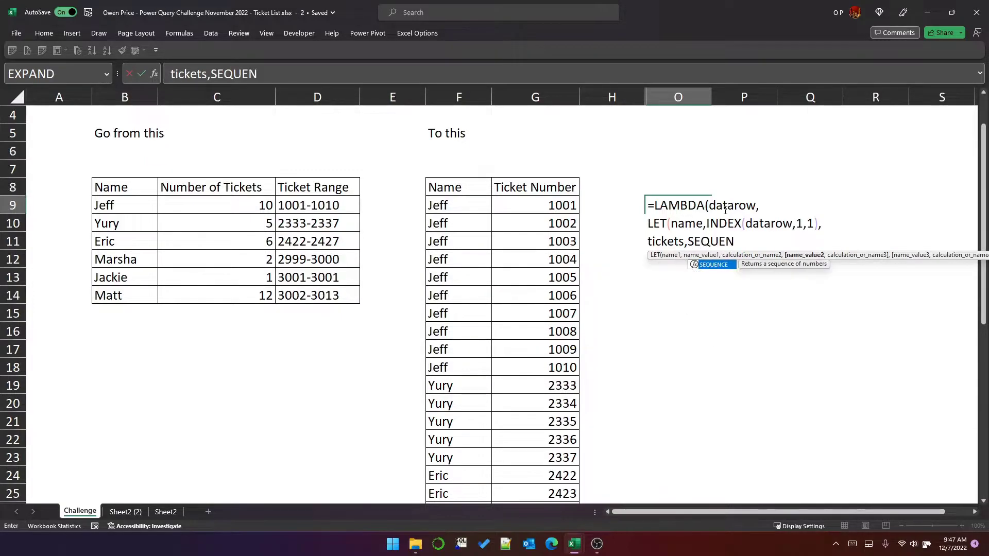
key(Tab)
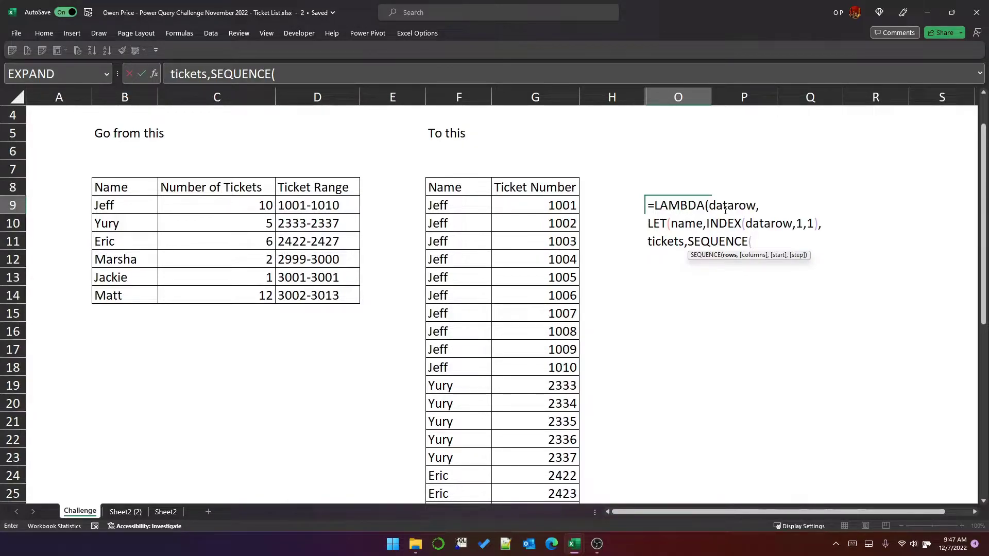
text(inde)
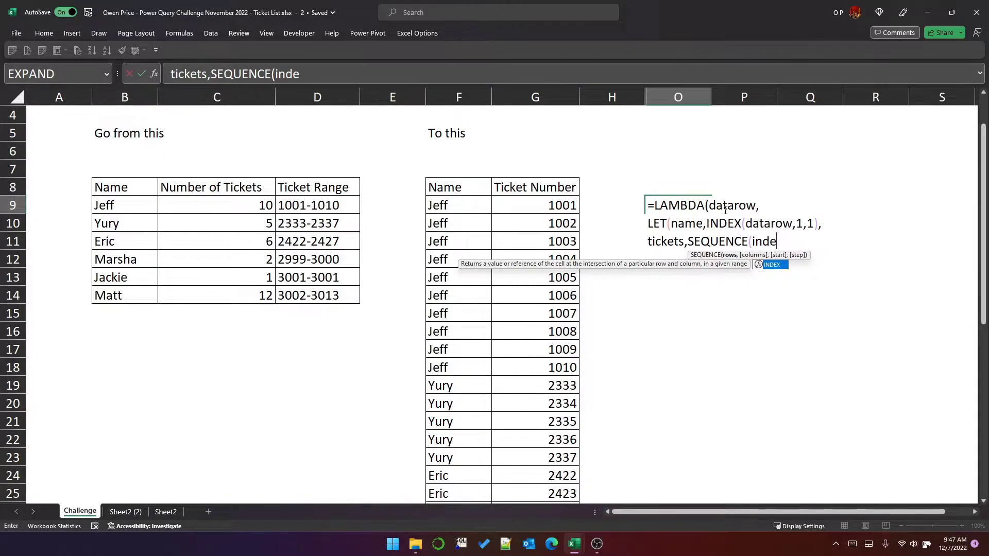
key(Tab)
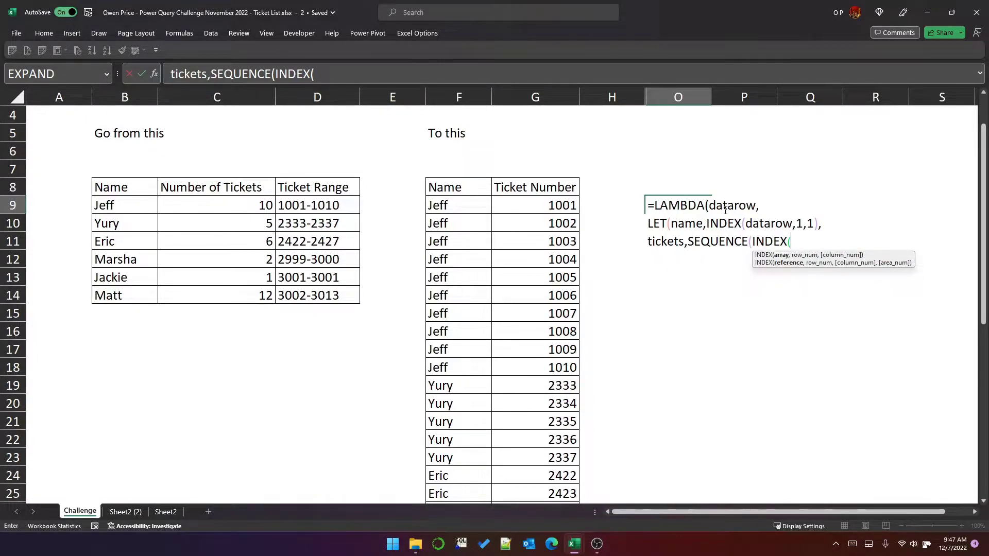
text(data)
key(Tab)
text(,)
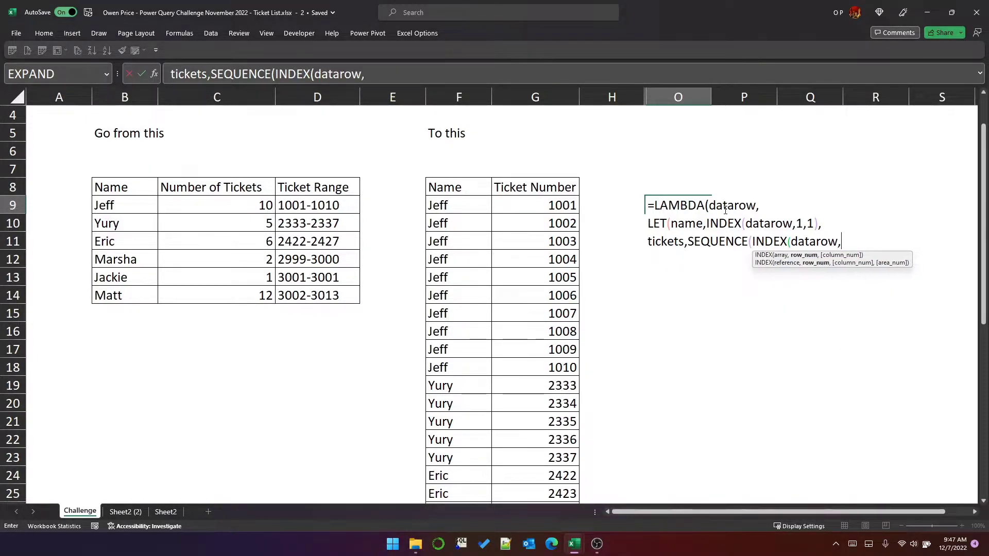
text(1,2))
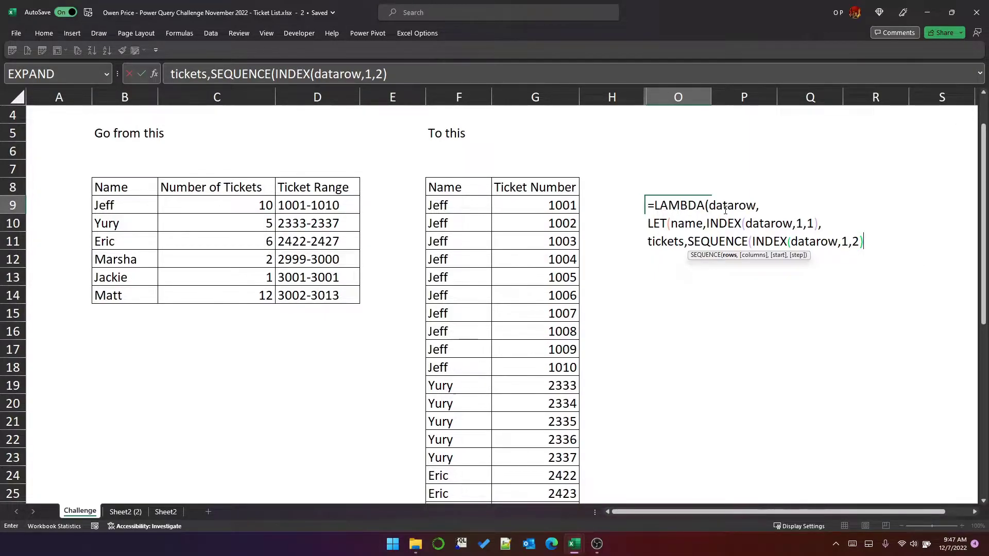
text(,1,)
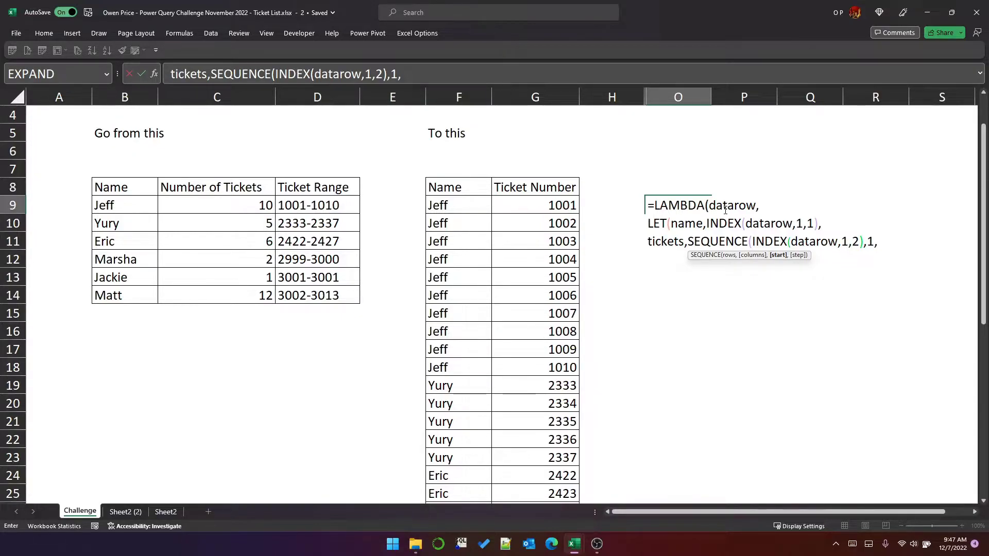
text(textb)
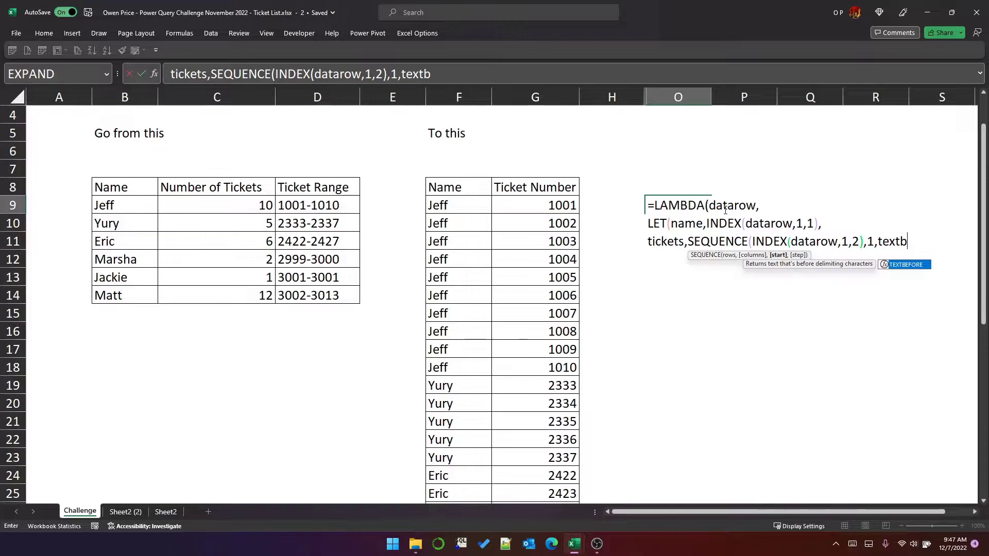
key(Tab)
Start tickets from the text before '-' in the row's third value, return tickets, apply to B9:D9
key(alt+Return)
text(index)
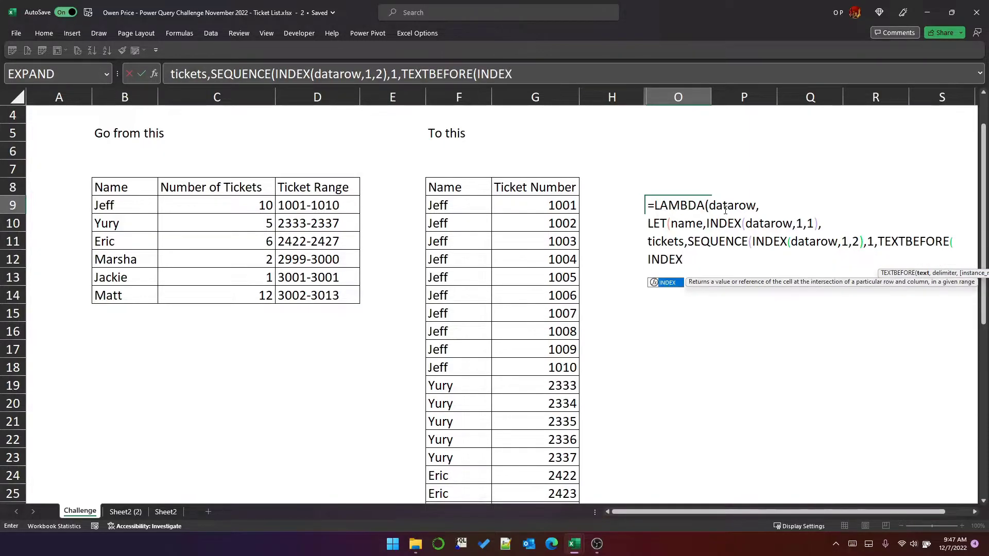
key(Tab)
text(datarow,)
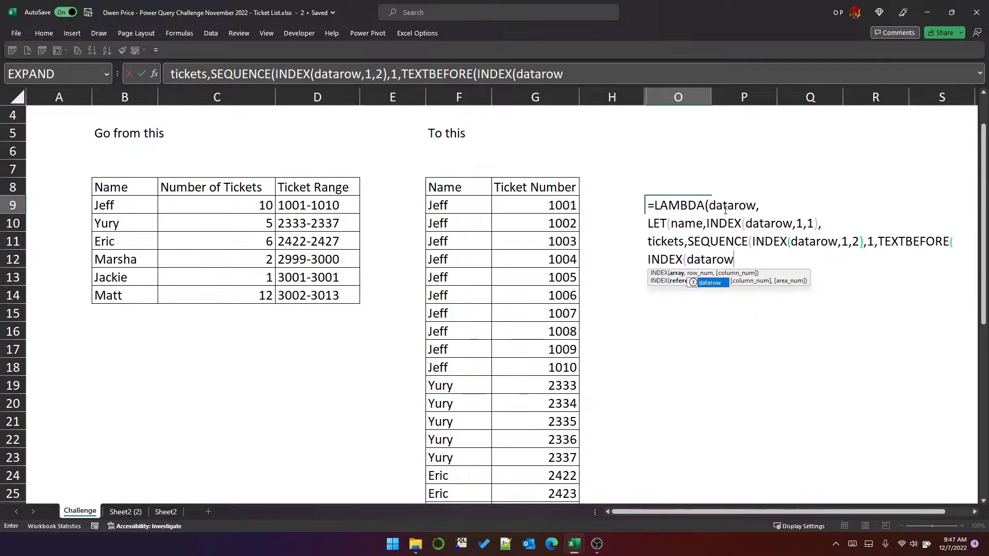
text(1,3)
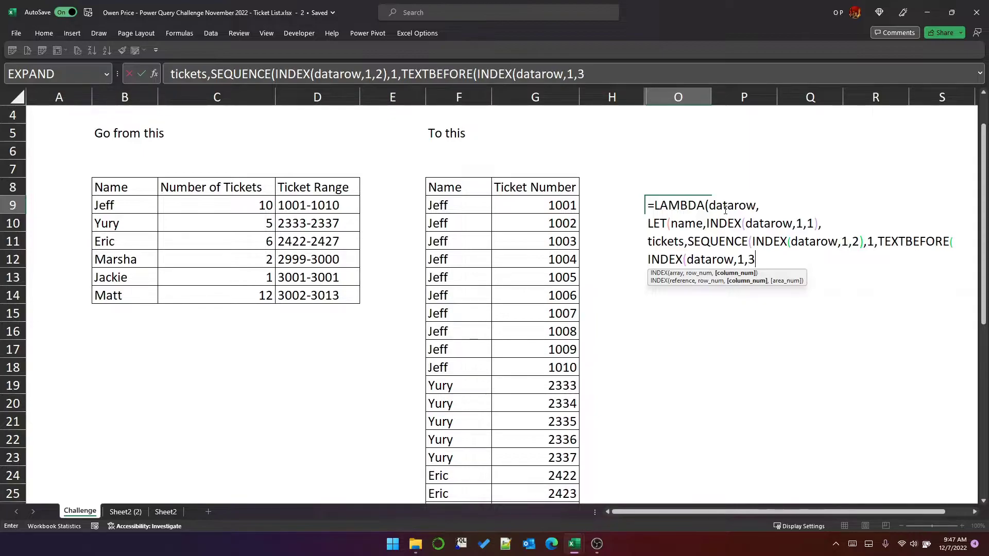
text(),)
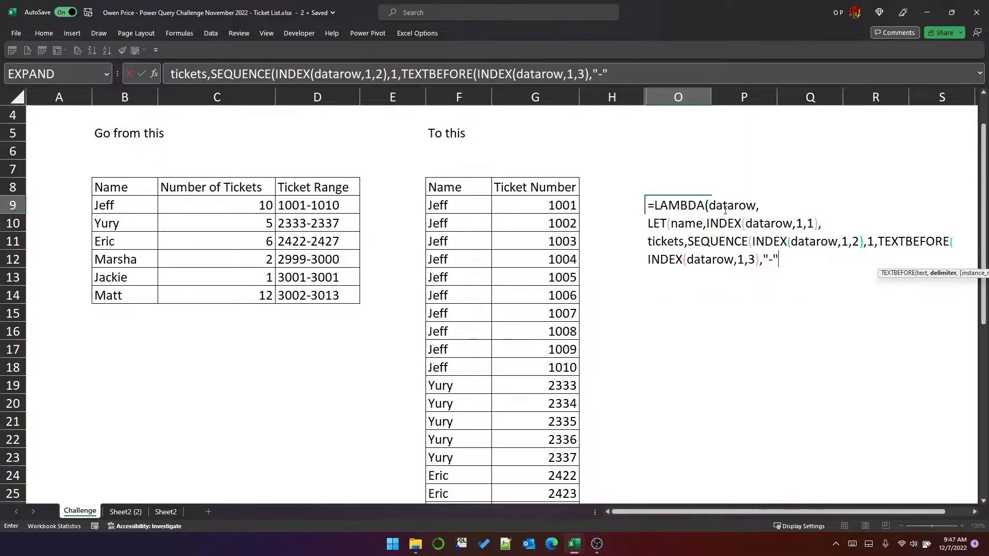
text("-"))
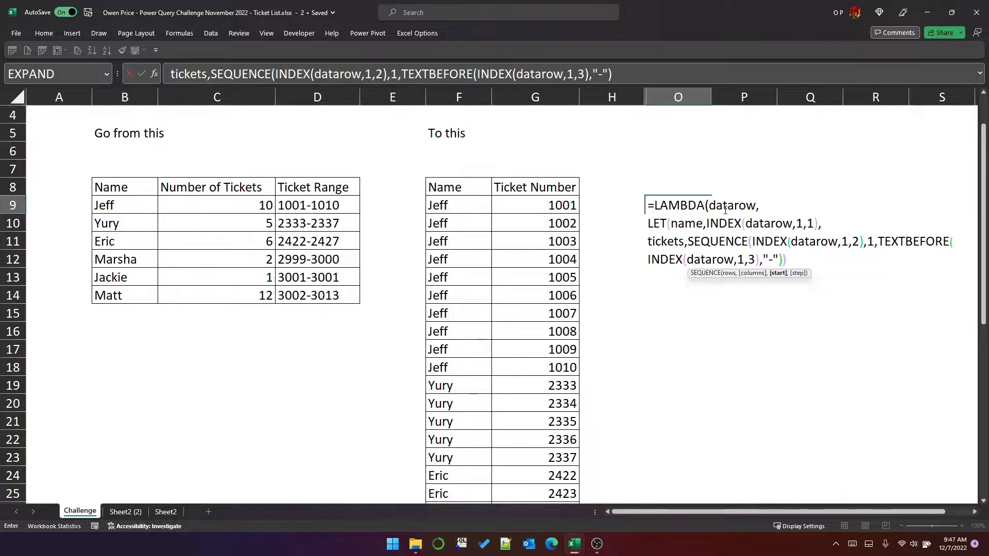
text(),)
key(alt+Return)
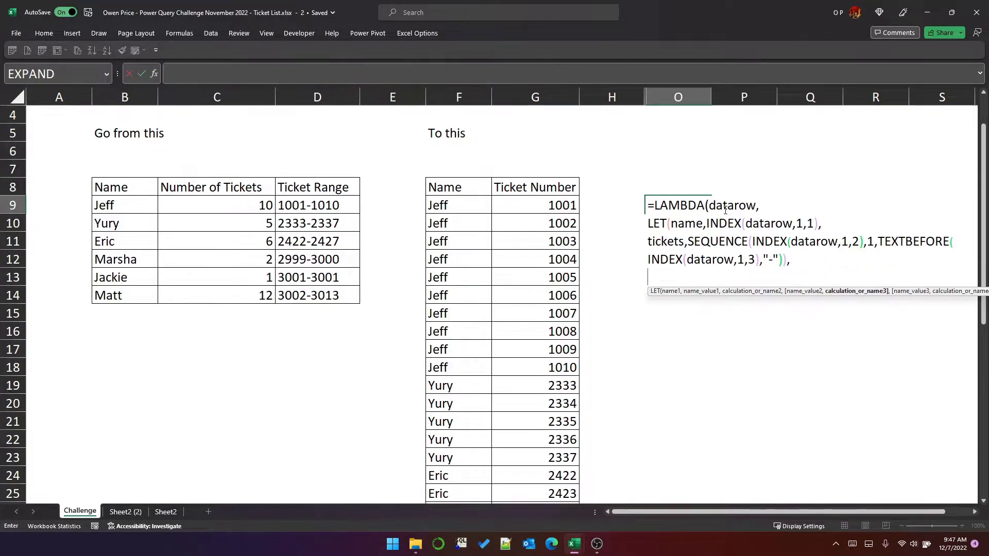
text(tickets))
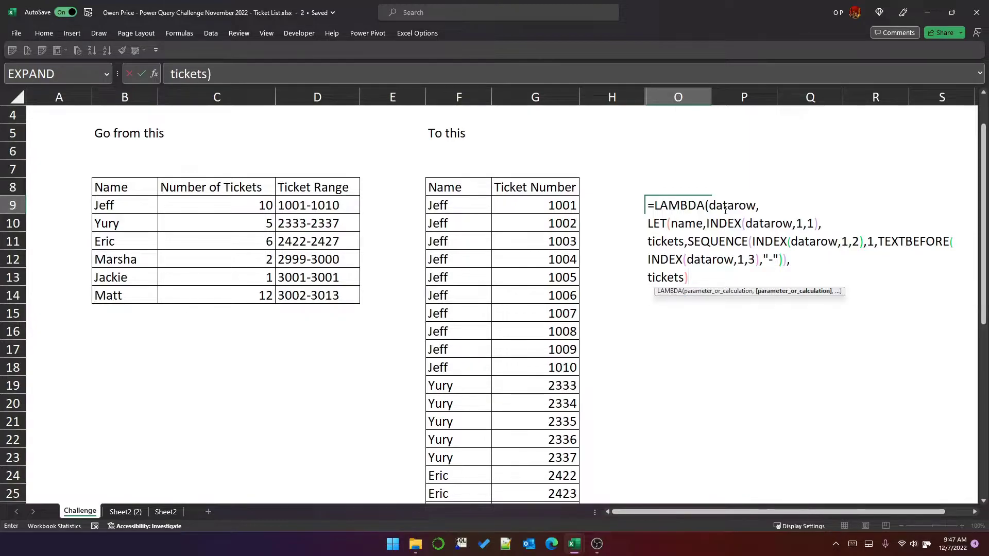
text()()
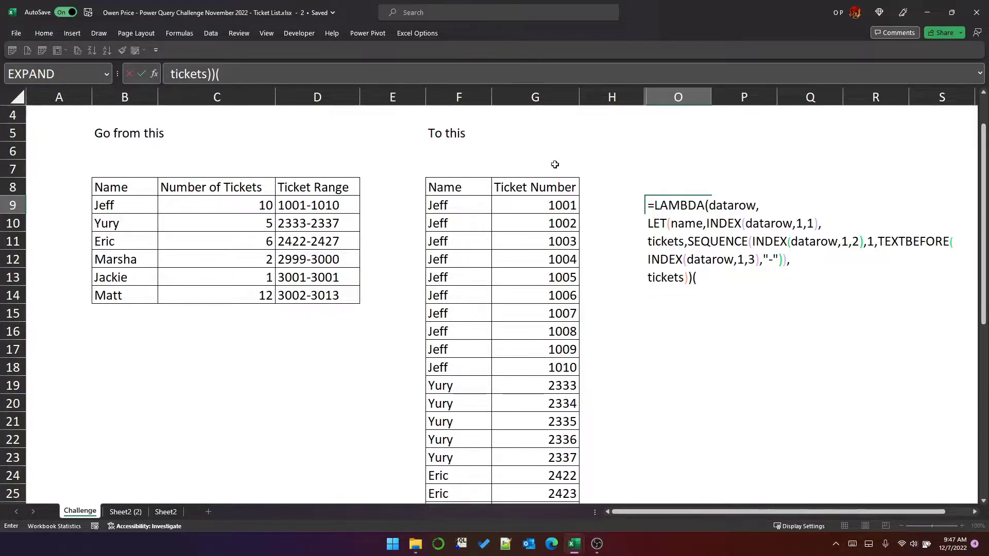
drag(130, 198, 286, 206)
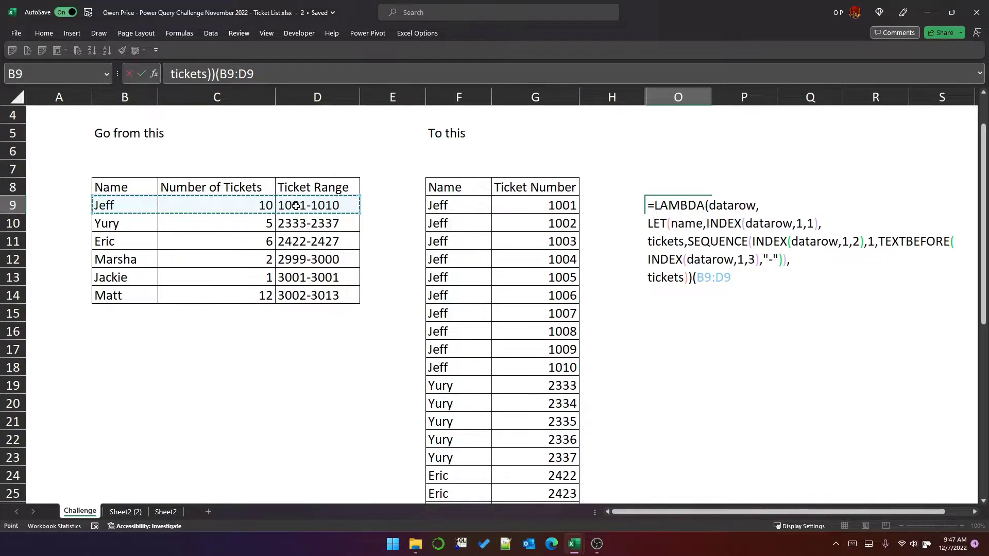
Close and commit the O9 formula, check tickets 1001–1010 spilled, and expand the formula bar
text())
key(Return)
key(Up)
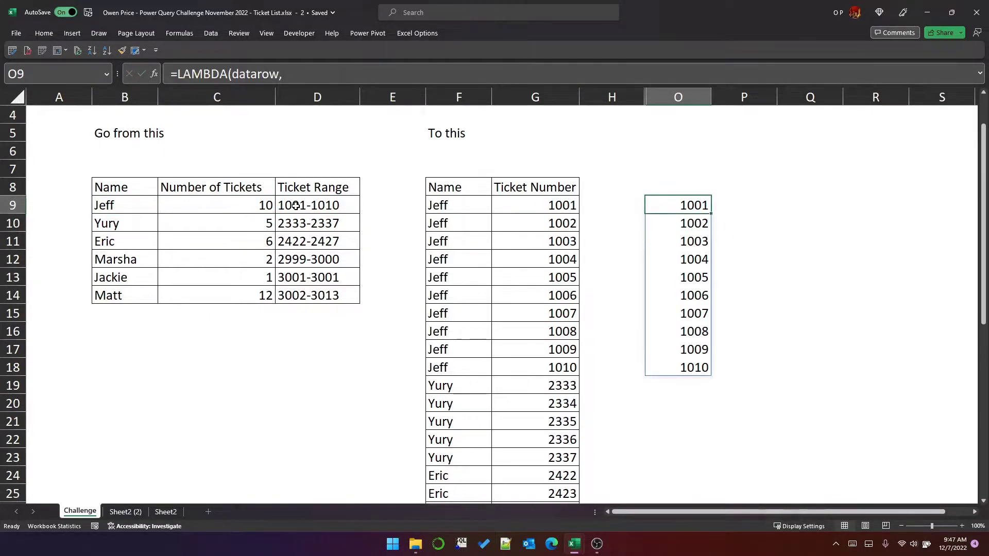
key(Down)
key(Down)
key(Down)
key(Down)
key(ctrl+Up)
click(980, 74)
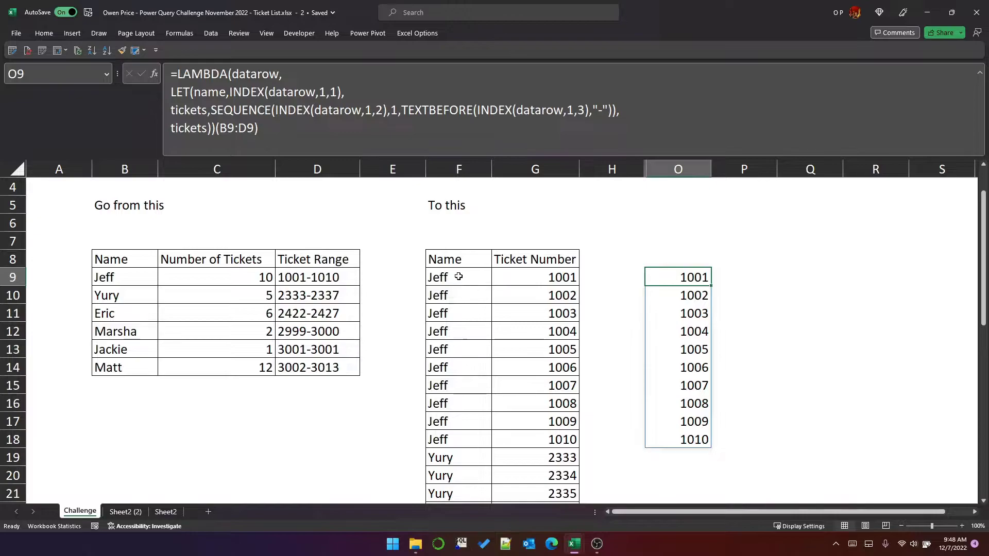
Wrap the O9 result as HSTACK(name,tickets) so Jeff sits beside tickets 1001–1010
drag(458, 277, 535, 433)
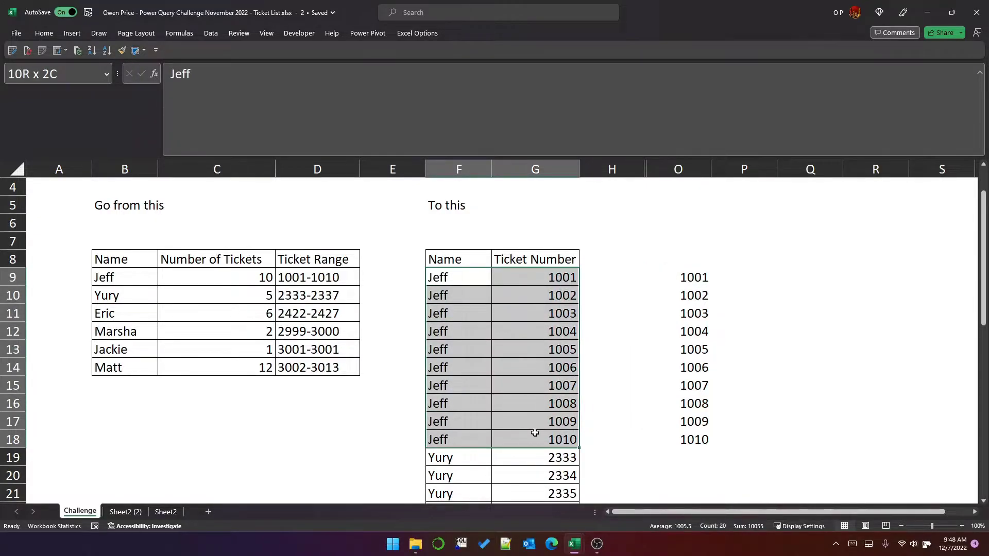
click(706, 273)
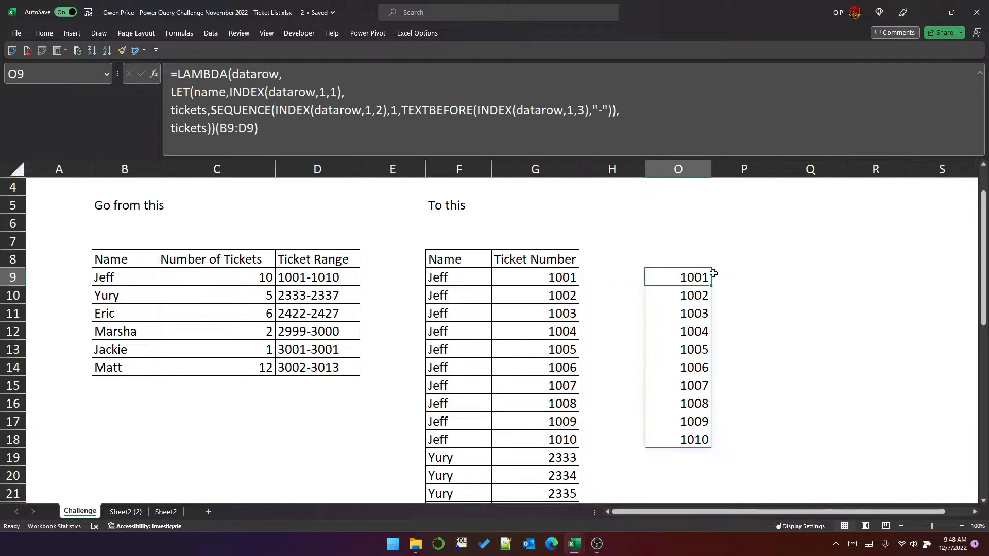
click(210, 129)
key(alt+Return)
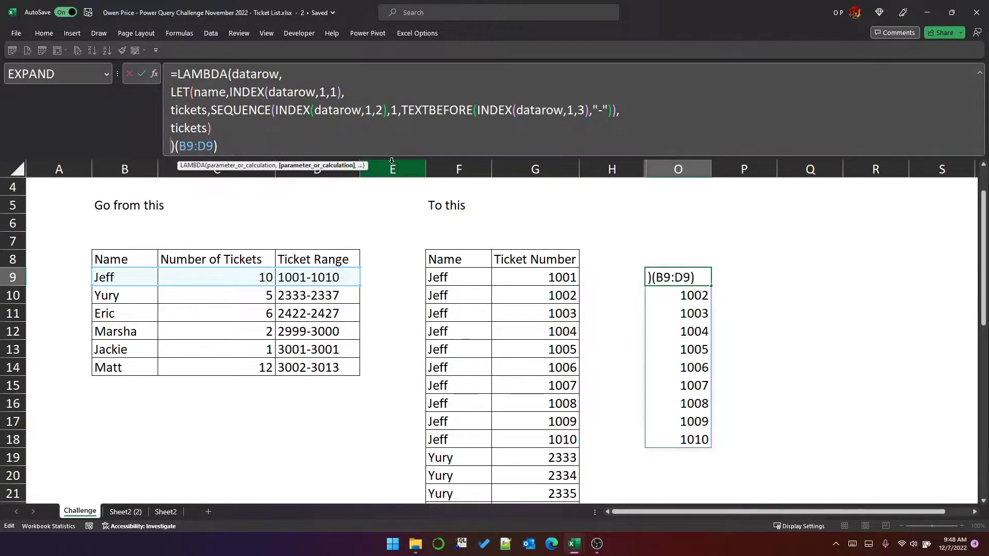
key(Up)
text(HSTACK)
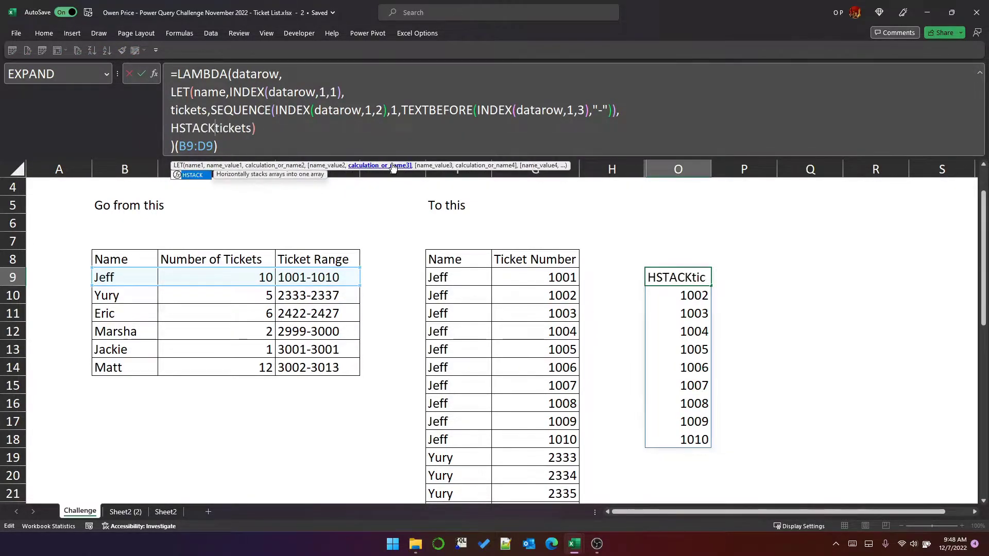
text(()
text(name,)
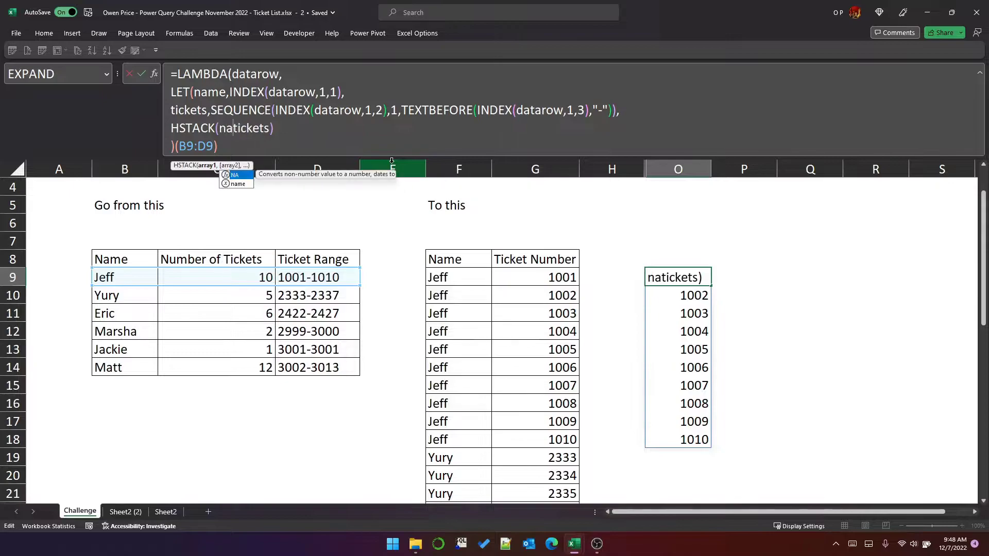
key(End)
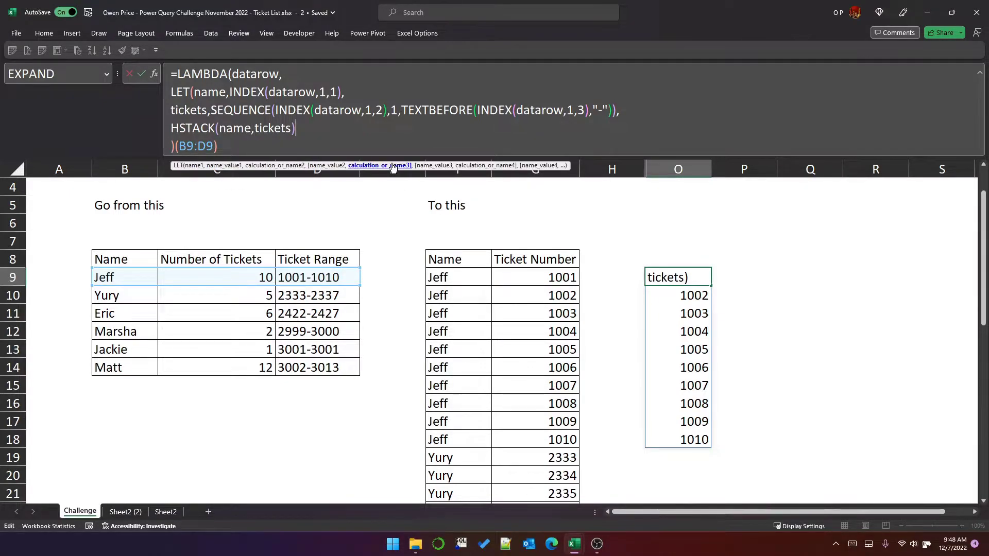
text())
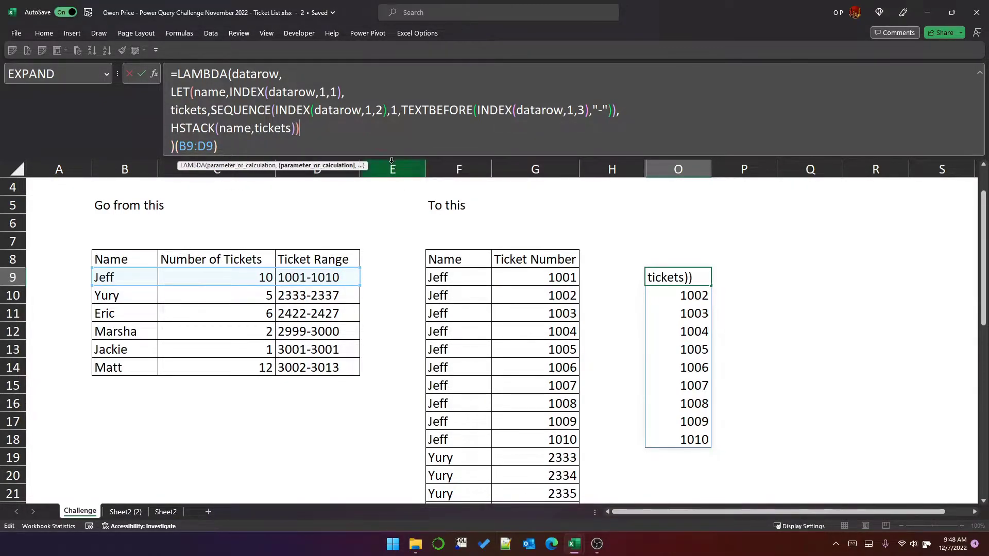
key(Return)
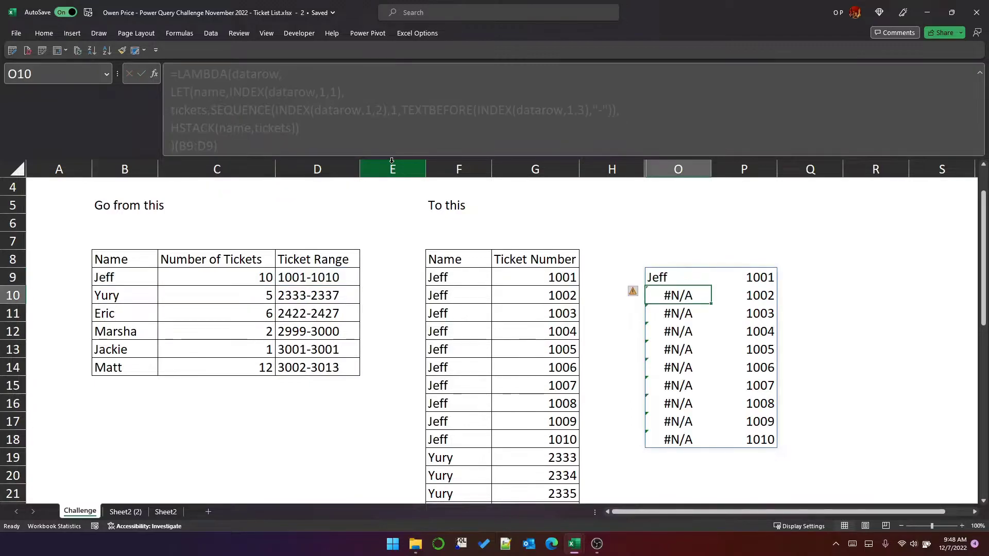
Add a repeatname variable defined as EXPAND(name,ROWS(tickets),1,name) to the O9 LET
key(Up)
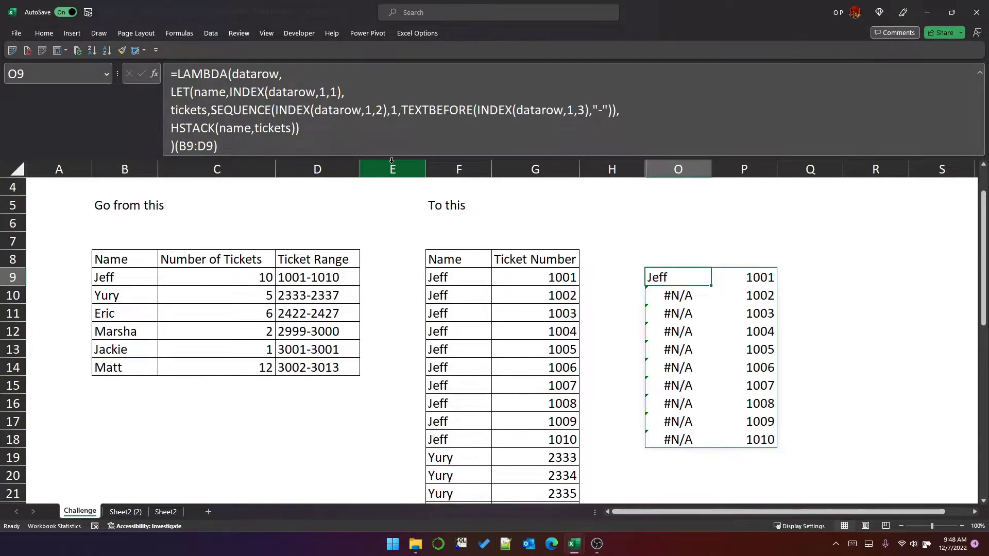
click(648, 114)
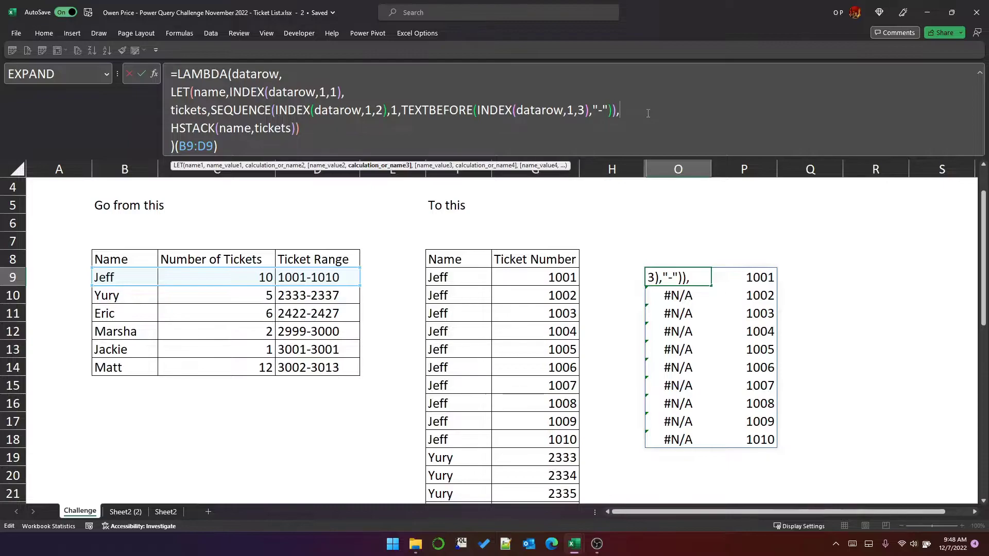
key(alt+Return)
text(repeatname,)
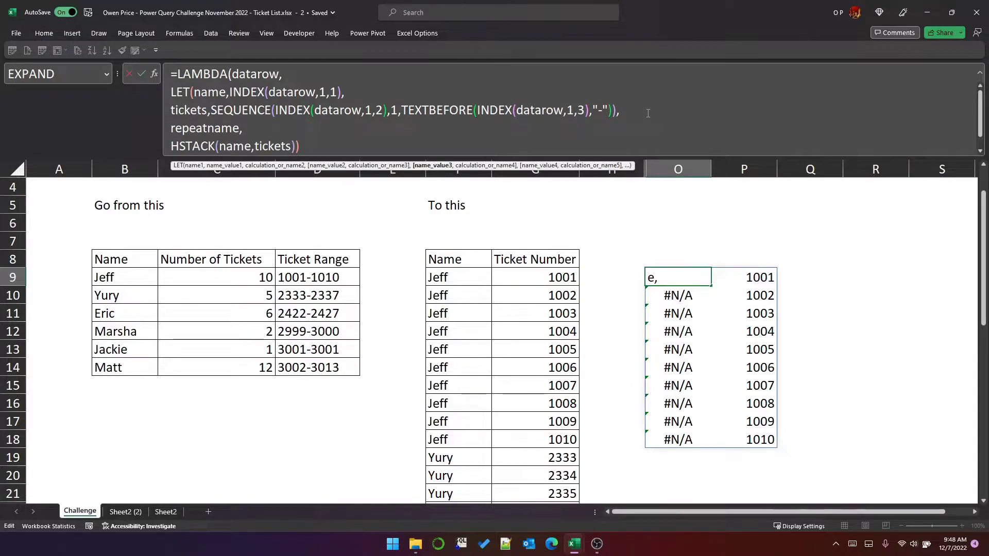
text(EXPAND(name)
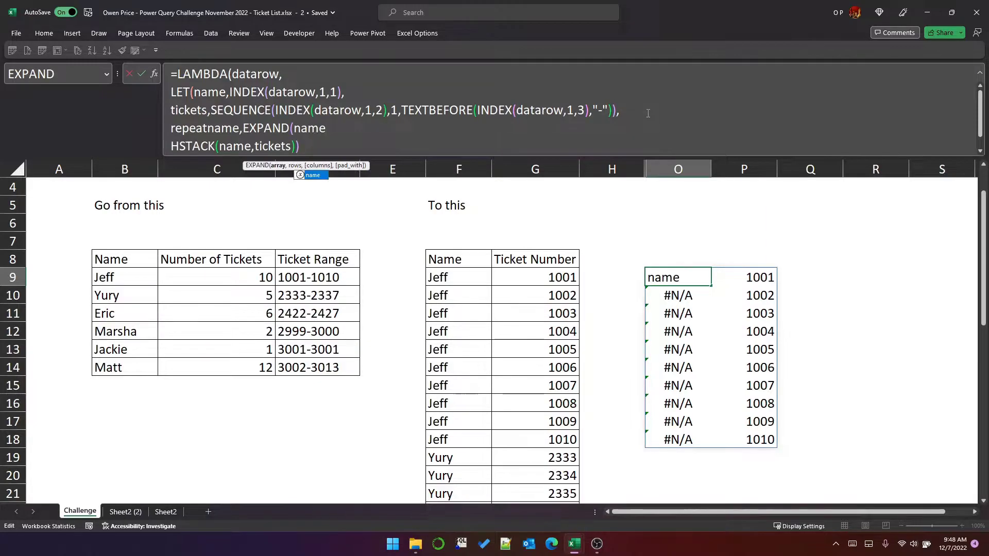
text(,)
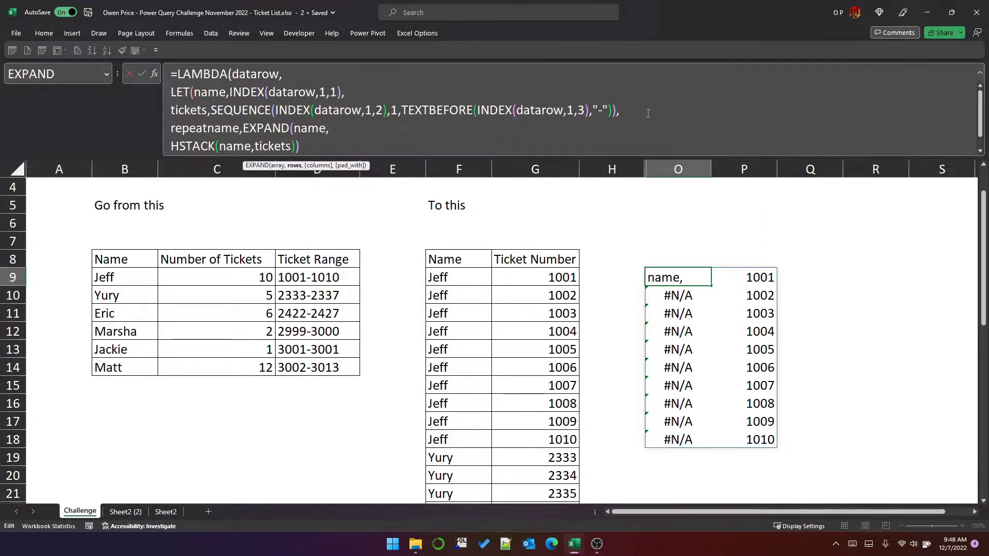
text(R)
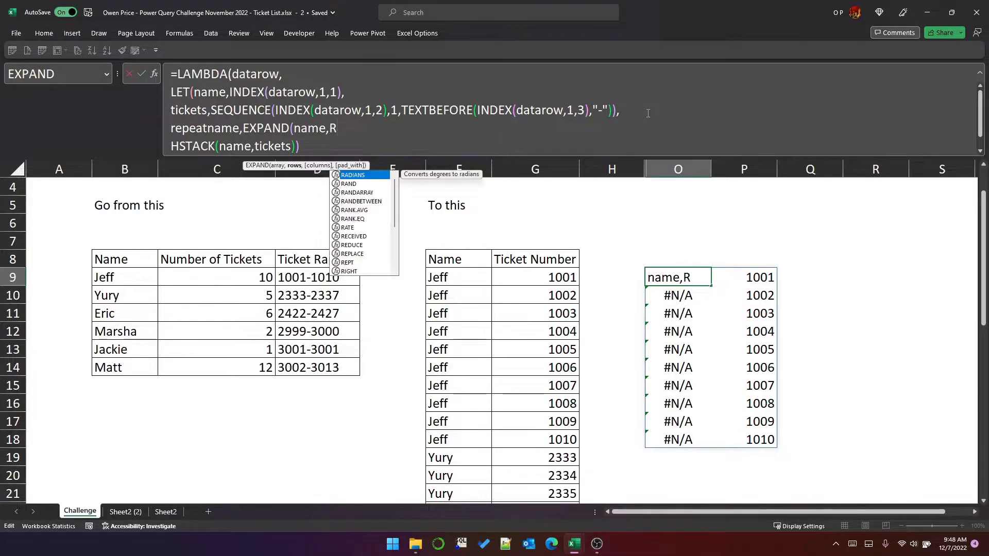
text(OWS(tickets))
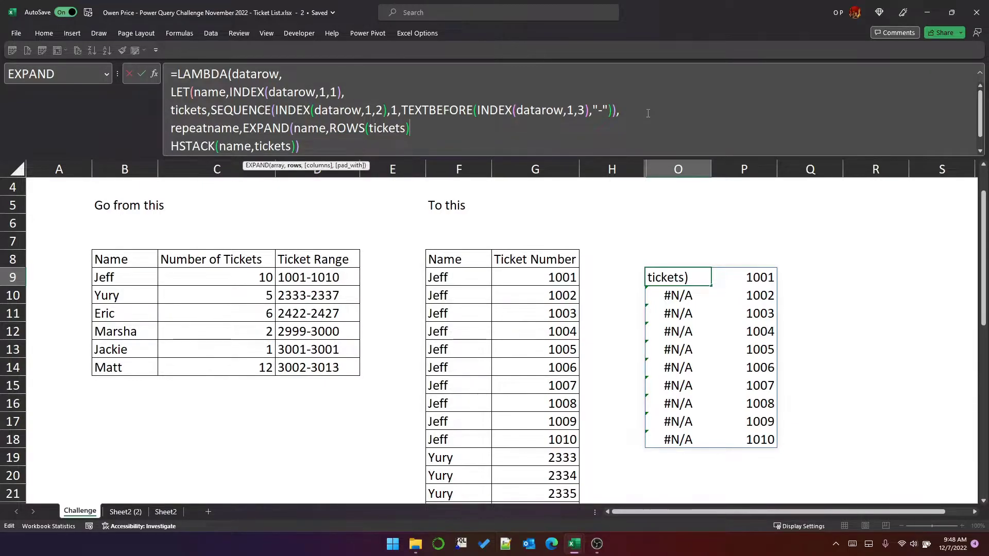
text(,1,name)
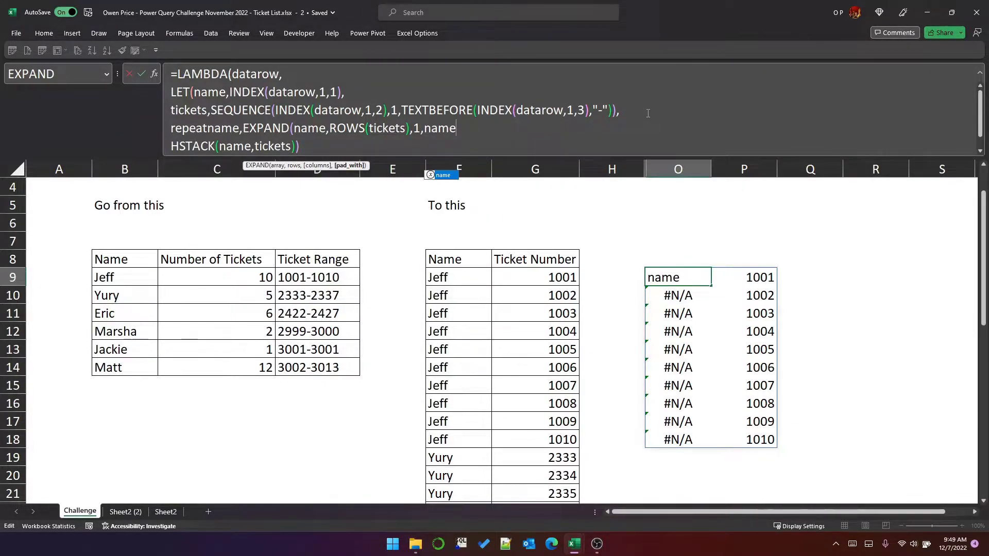
text(),)
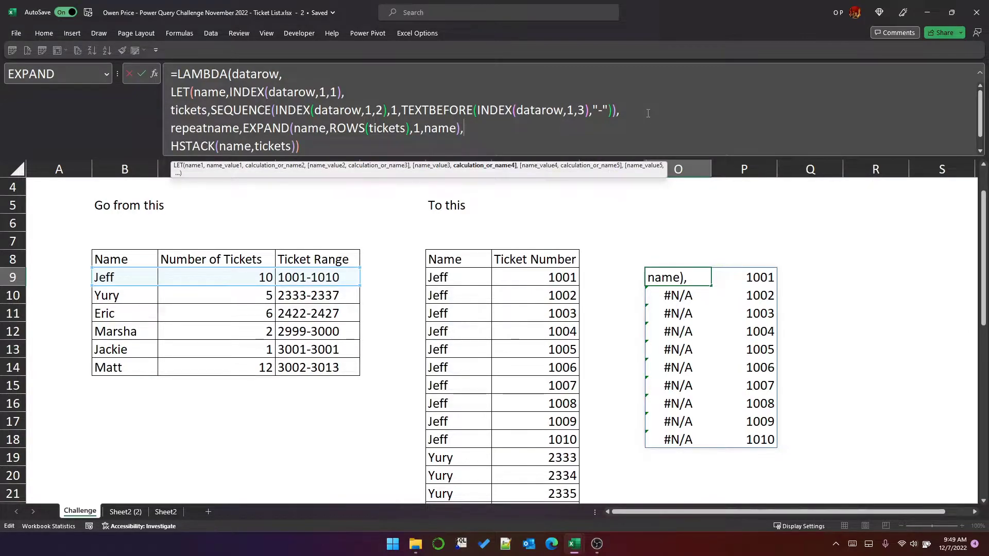
Name the HSTACK step result, return repeatname, fix the closing brackets, and commit
key(Down)
key(Home)
text(resul)
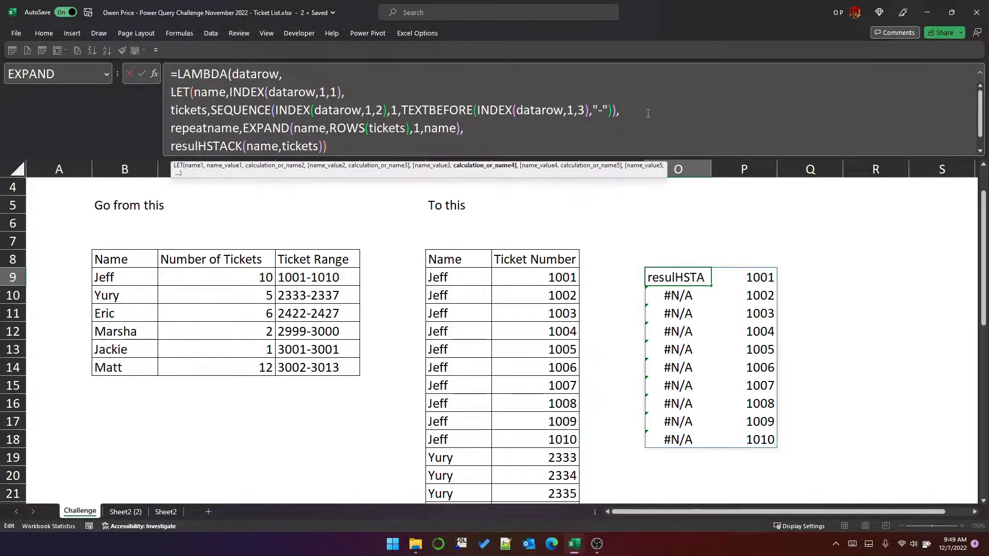
text(t,)
key(End)
text(,)
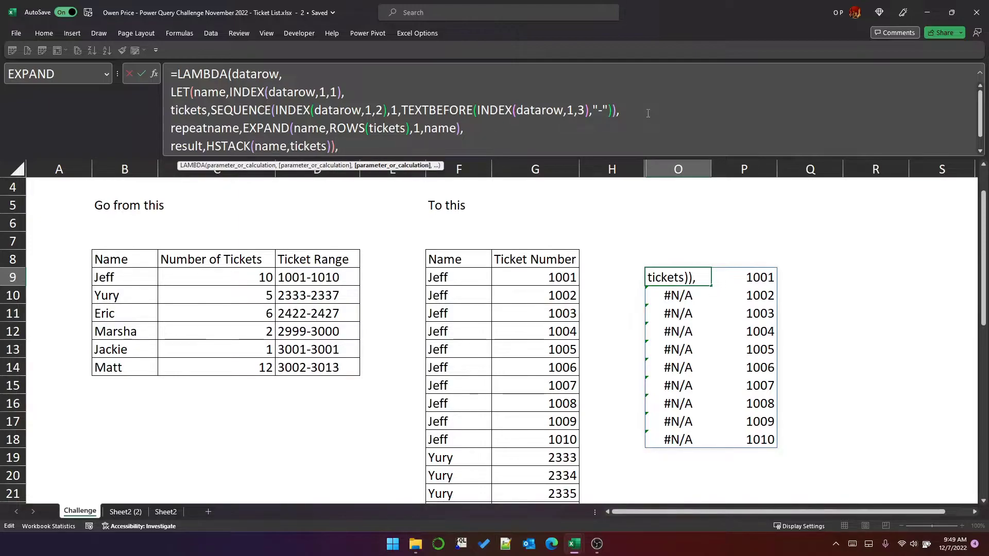
key(alt+Return)
text(repeatnam)
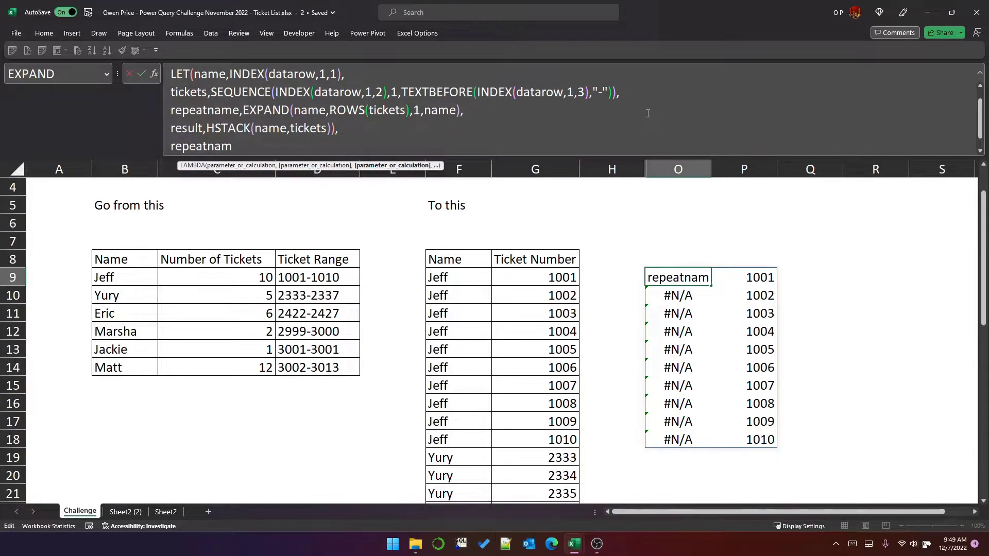
text(e)
key(Up)
key(End)
key(Left)
key(BackSpace)
drag(224, 155, 224, 191)
key(Down)
key(Down)
key(Home)
text())
key(Return)
key(Up)
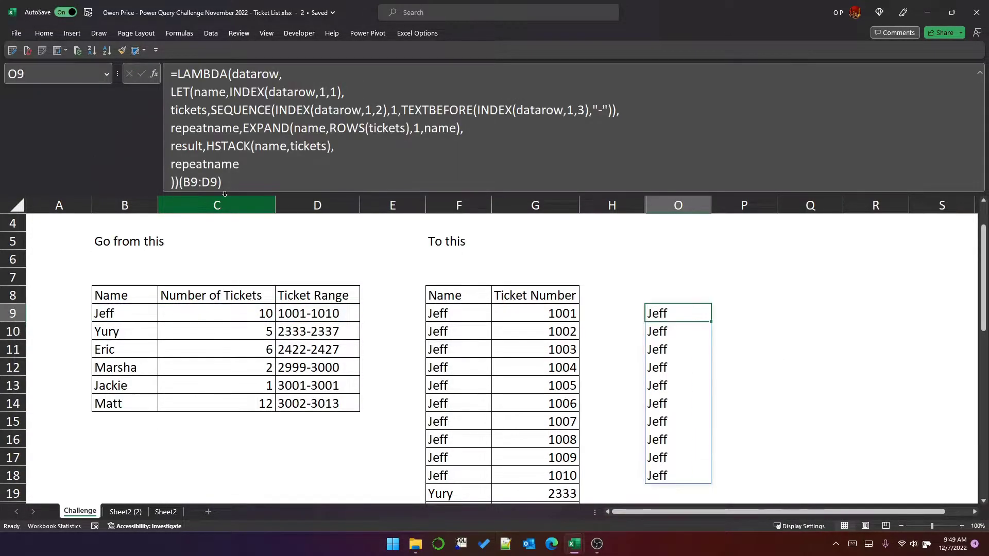
Return result instead of repeatname, and change HSTACK(name,tickets) to HSTACK(repeatname,tickets)
double_click(233, 165)
text(result)
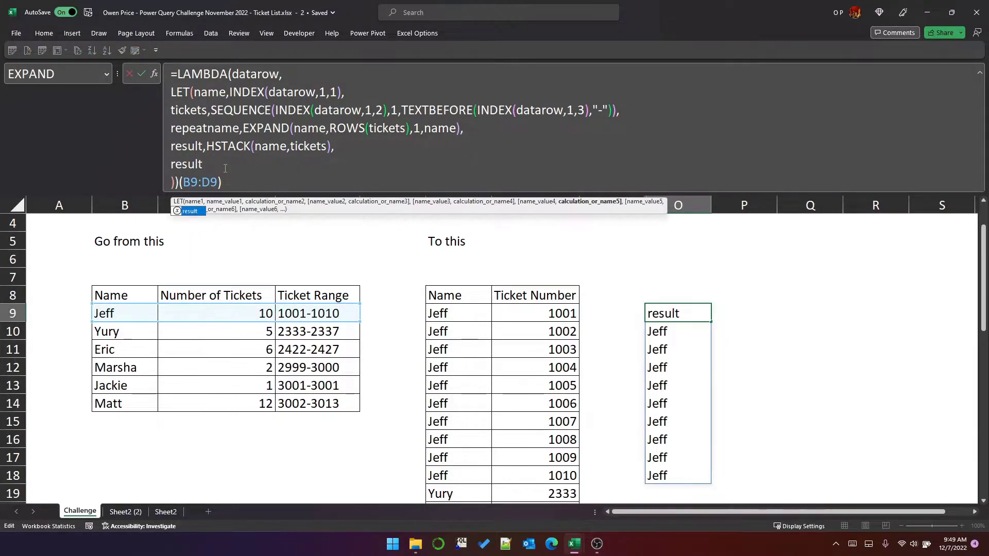
key(Return)
key(Up)
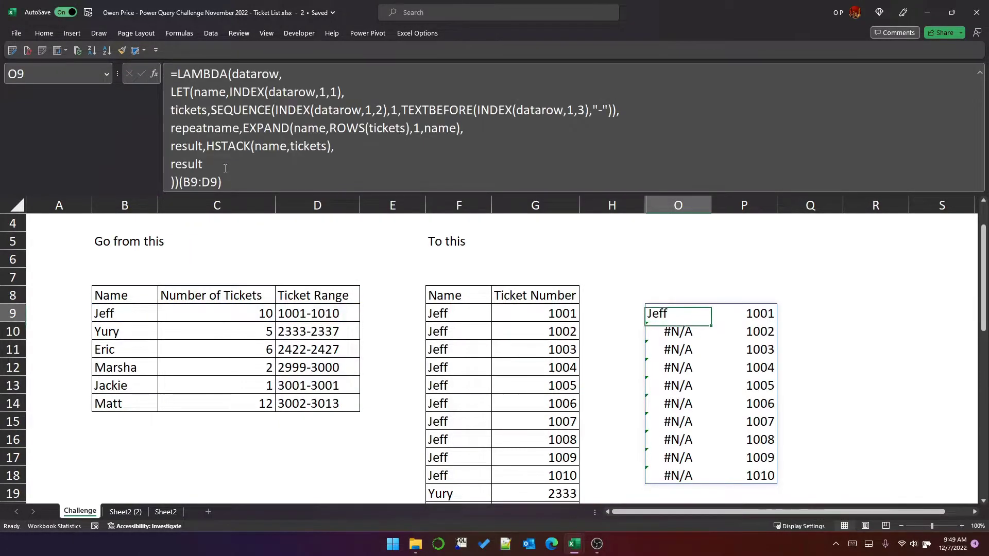
double_click(278, 146)
text(repeatname)
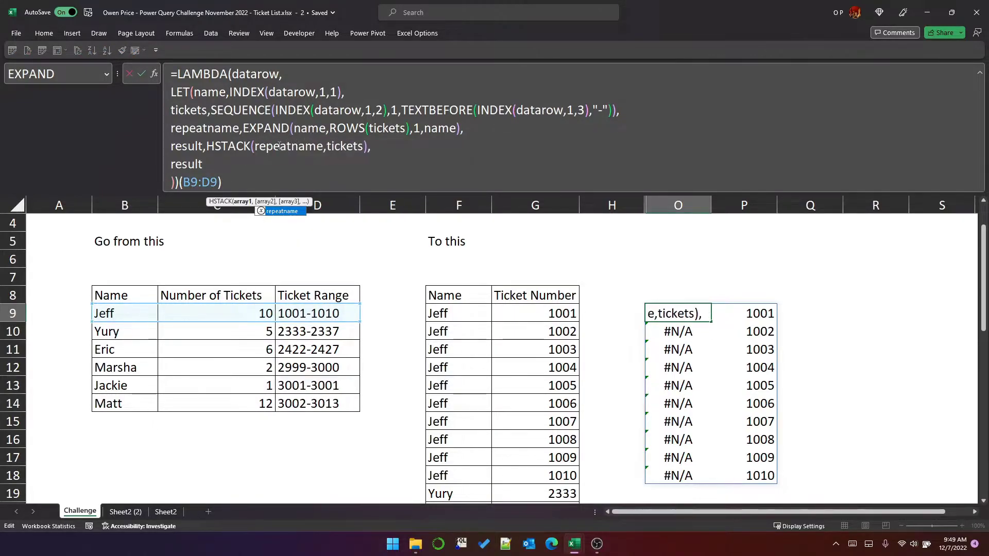
key(Return)
key(Up)
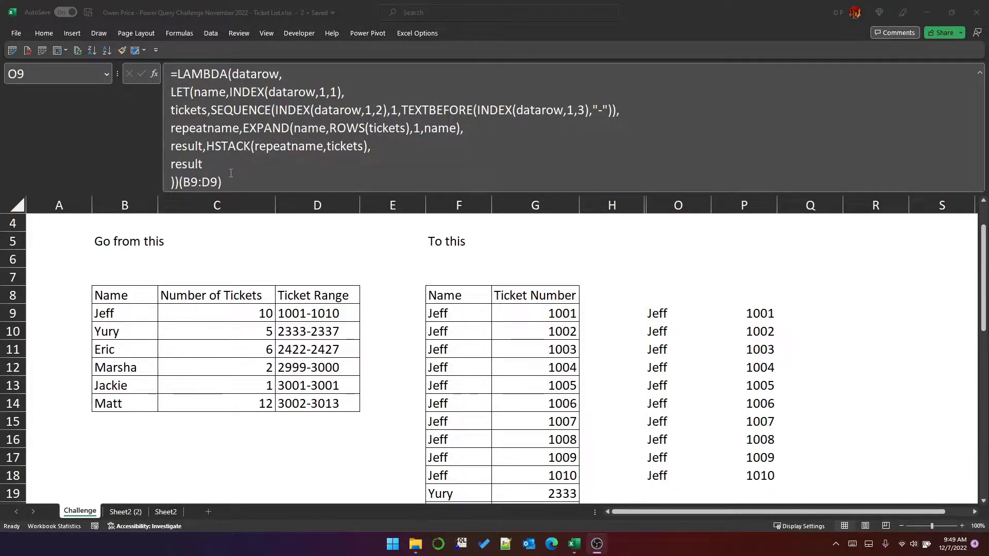
Select the LAMBDA formula text in O9's formula bar, then leave editing and reselect O9
click(178, 184)
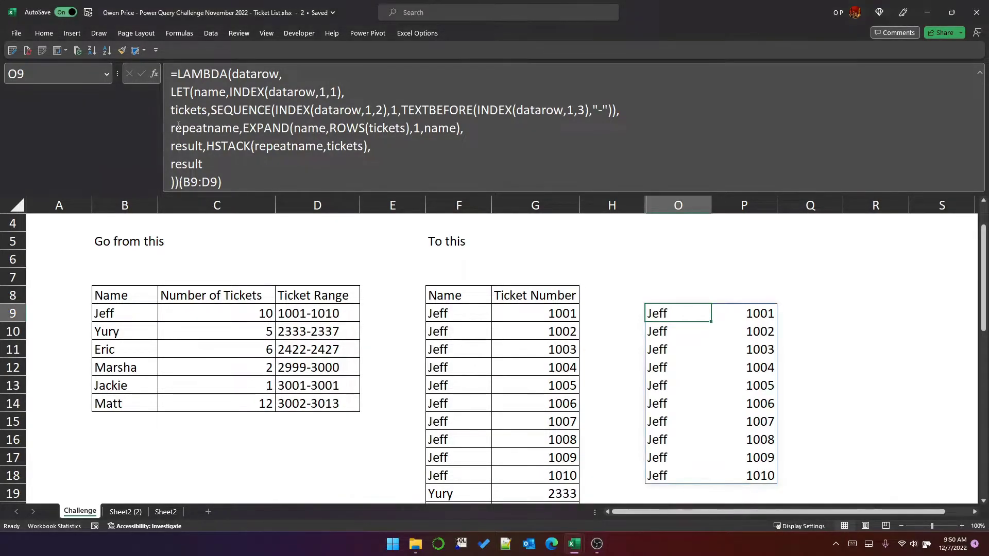
click(177, 183)
key(shift+Up)
key(shift+Up)
key(shift+Up)
key(shift+Up)
key(shift+Up)
key(shift+Up)
key(ctrl+c)
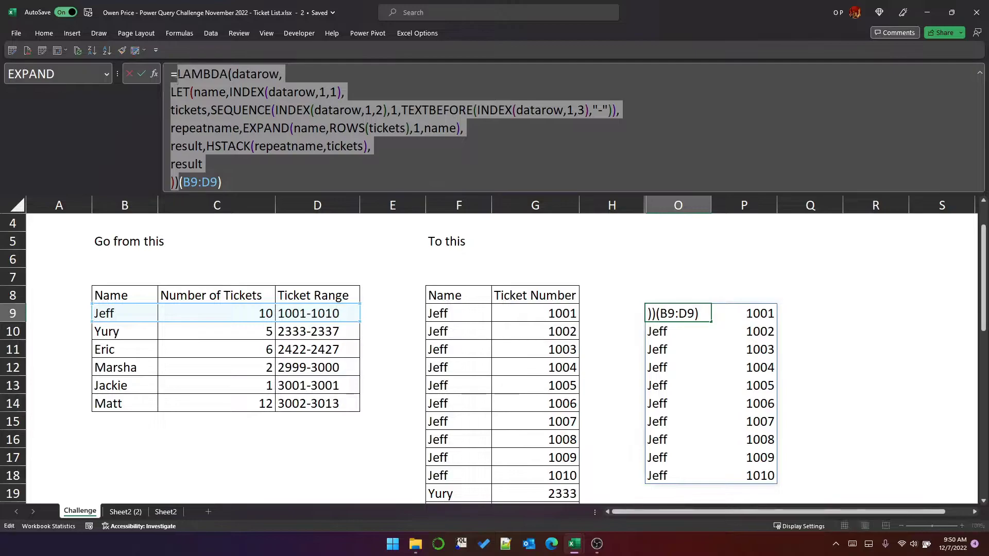
key(Return)
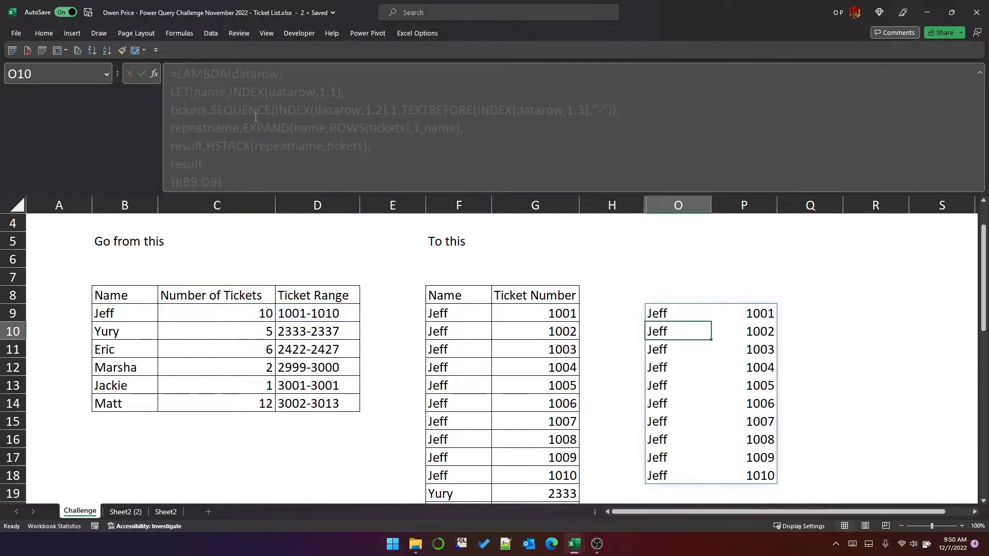
click(688, 313)
key(alt)
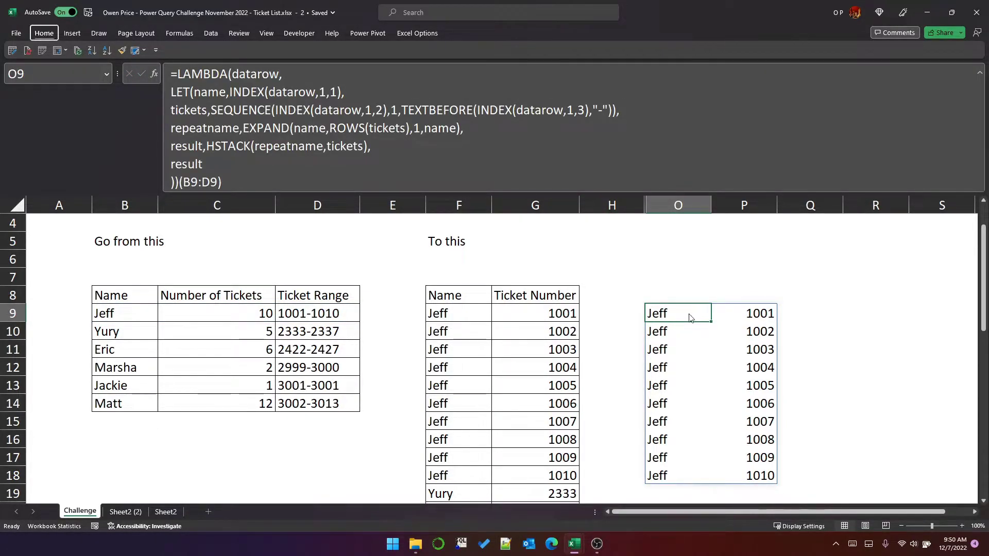
Open the Advanced Formula Environment, widen it, and add a blank line in the workbook module
key(h)
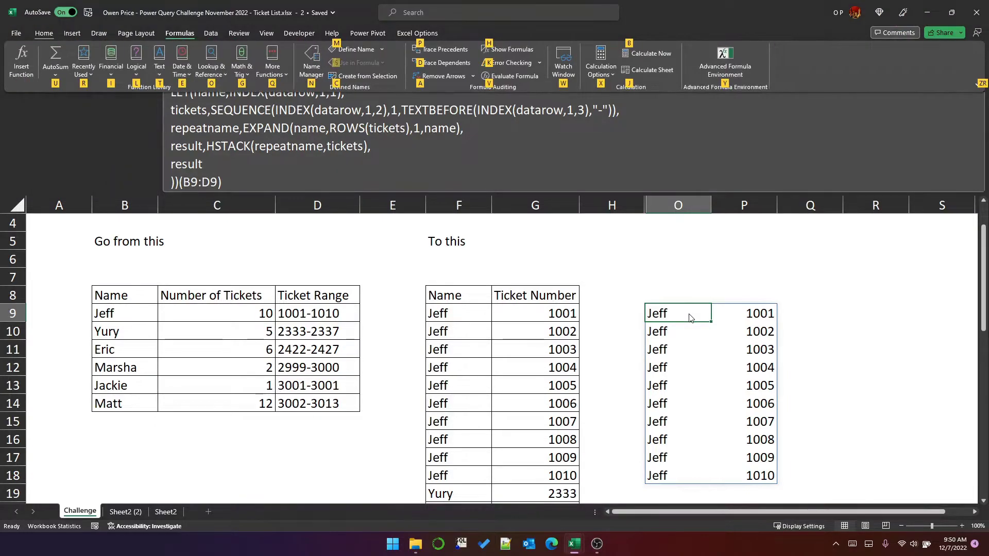
key(y)
key(1)
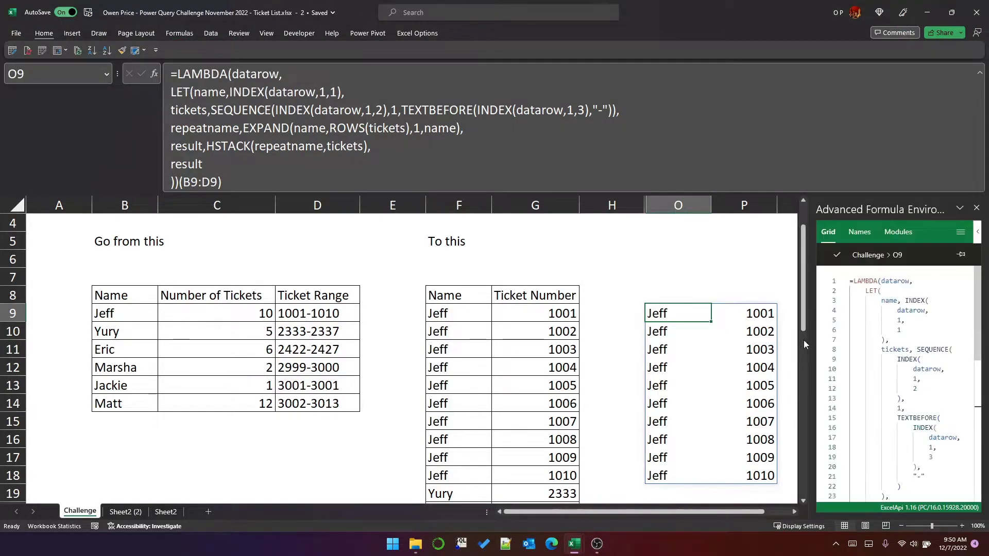
drag(808, 341, 488, 341)
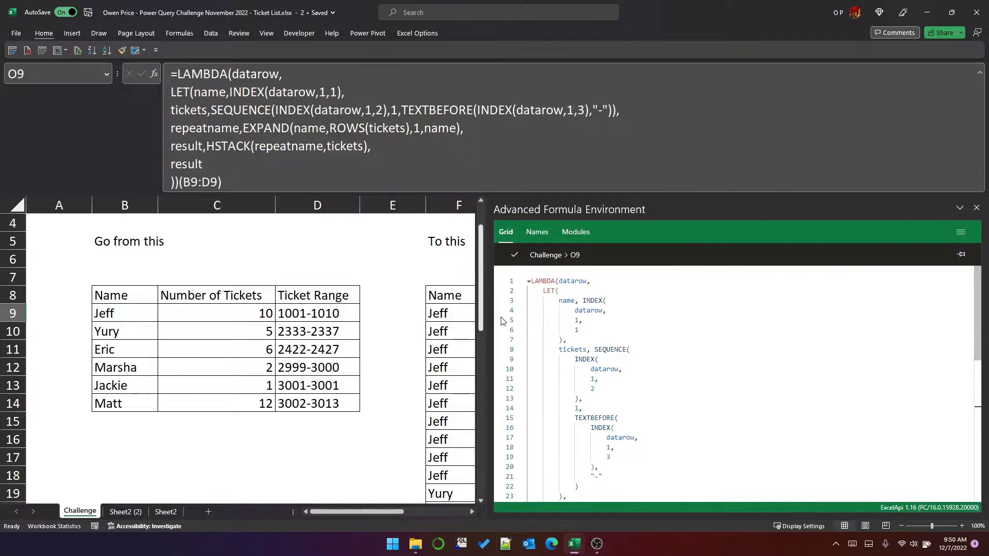
click(576, 232)
click(558, 347)
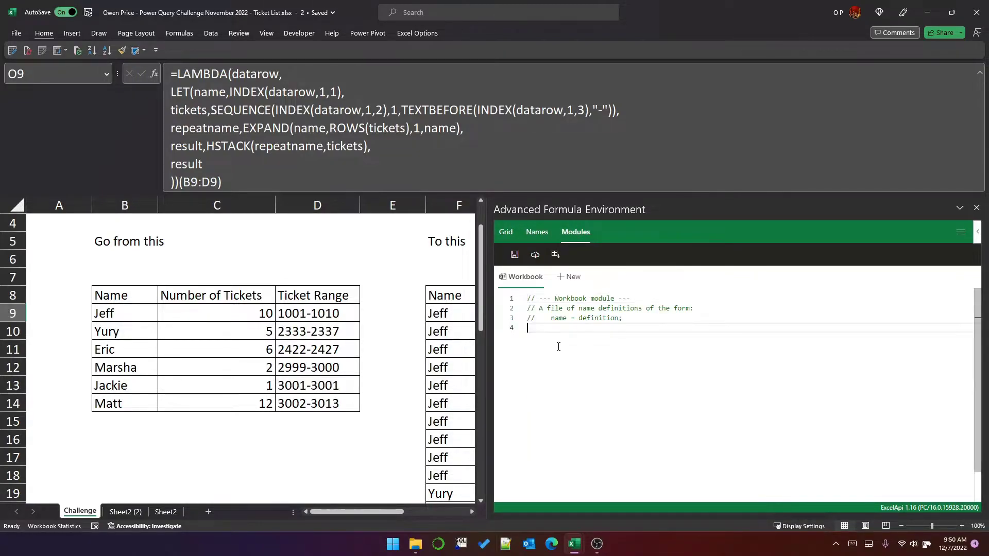
key(Return)
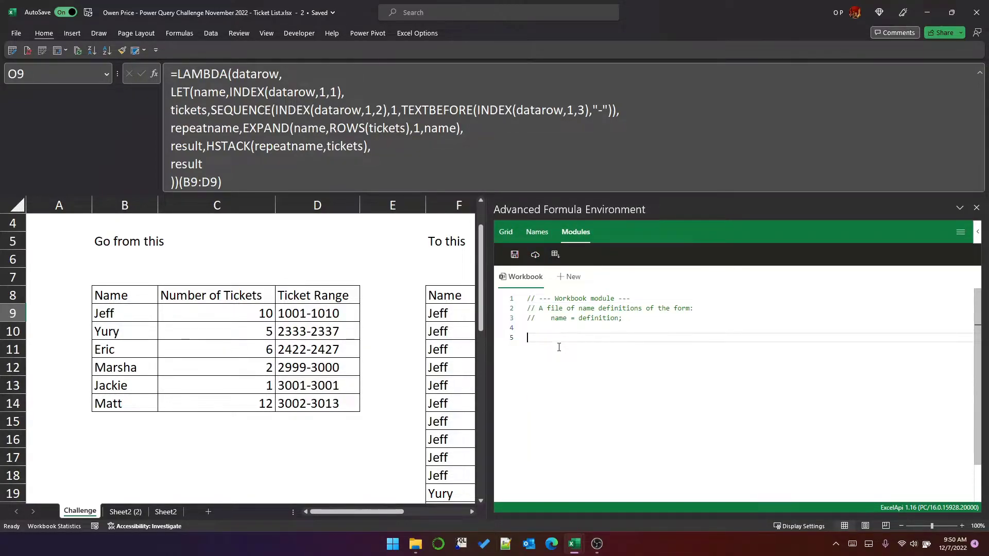
Define ProcessARow = the pasted LAMBDA in the module, indenting its lines and ending with a semicolon
text(ProcessARow)
key(ctrl+v)
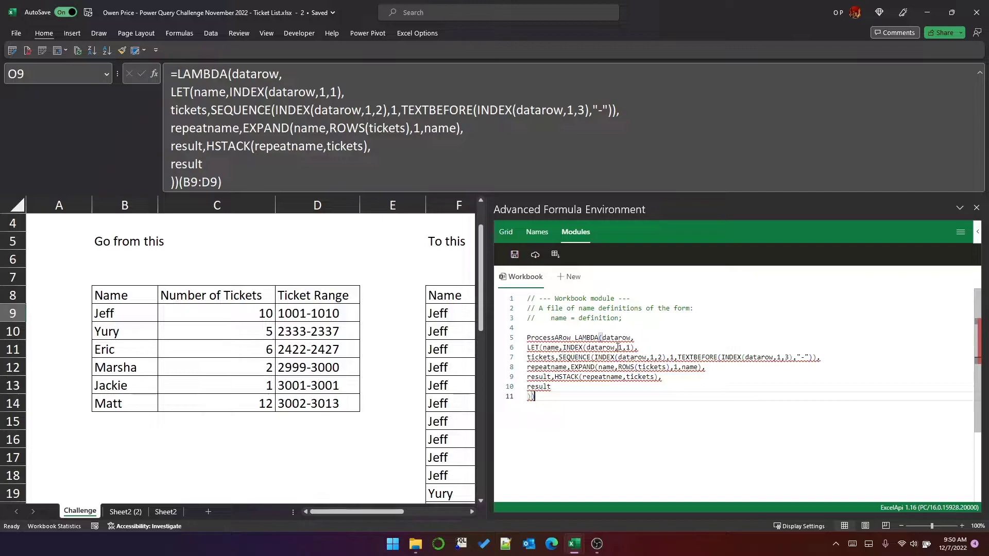
click(576, 339)
text(=)
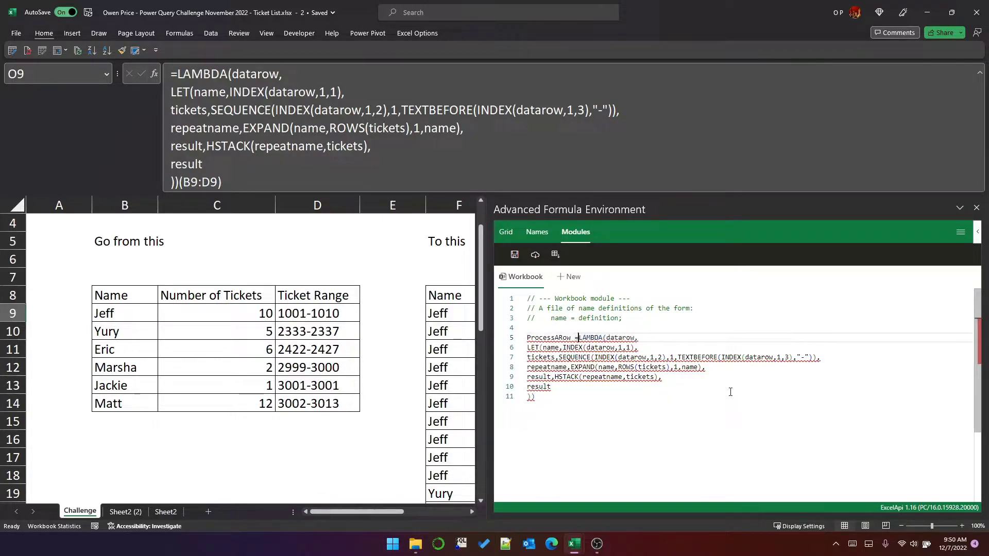
drag(551, 388, 511, 352)
key(Tab)
click(586, 358)
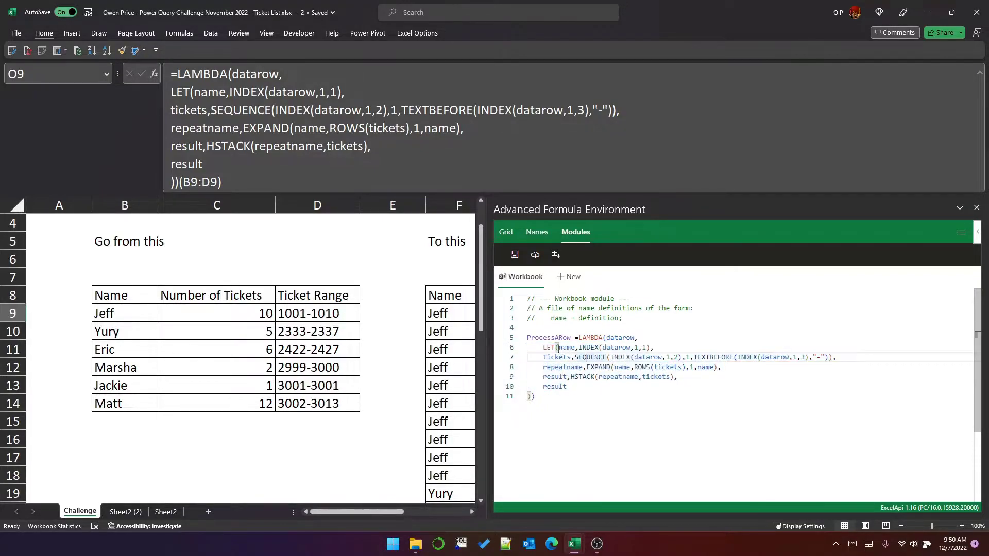
click(558, 350)
key(Return)
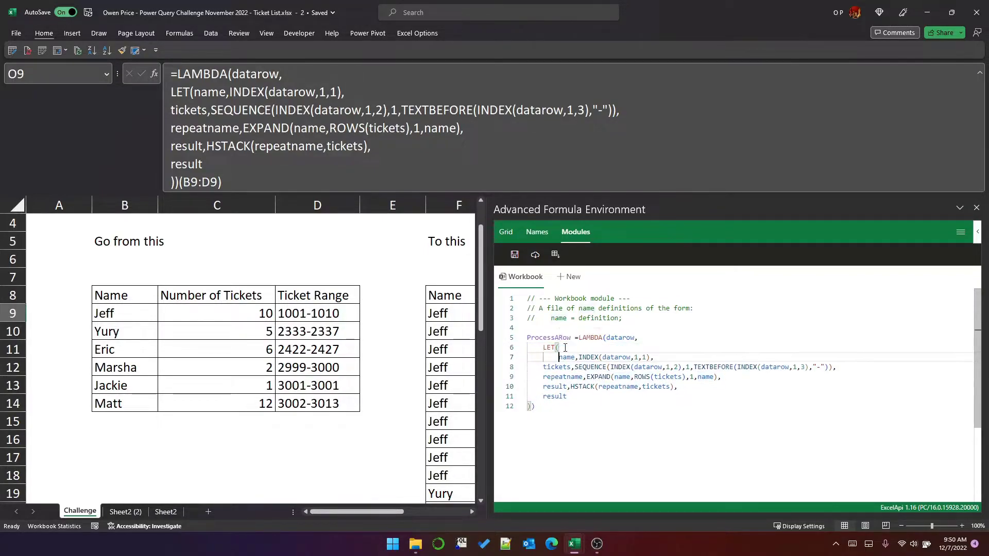
drag(587, 398, 528, 367)
key(Tab)
click(583, 397)
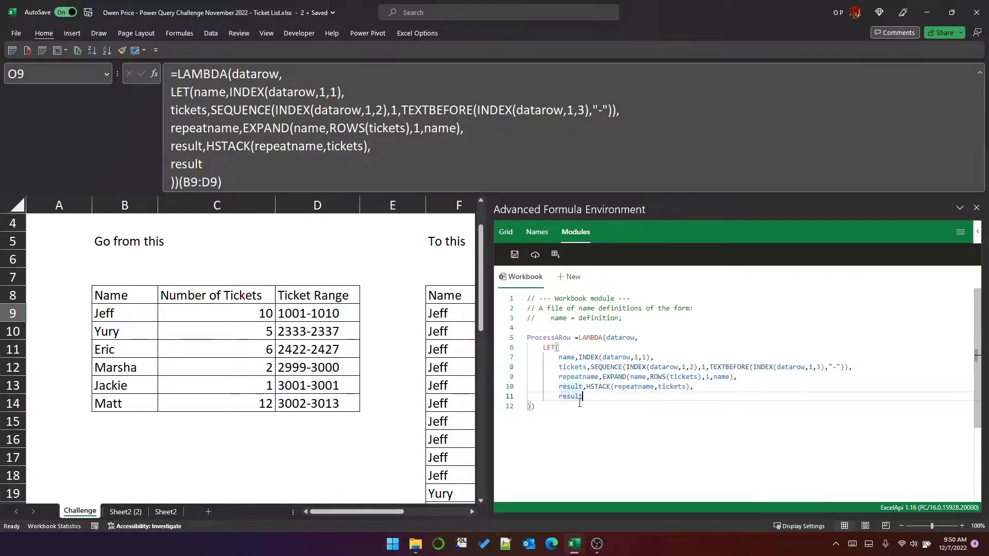
click(538, 407)
text(;)
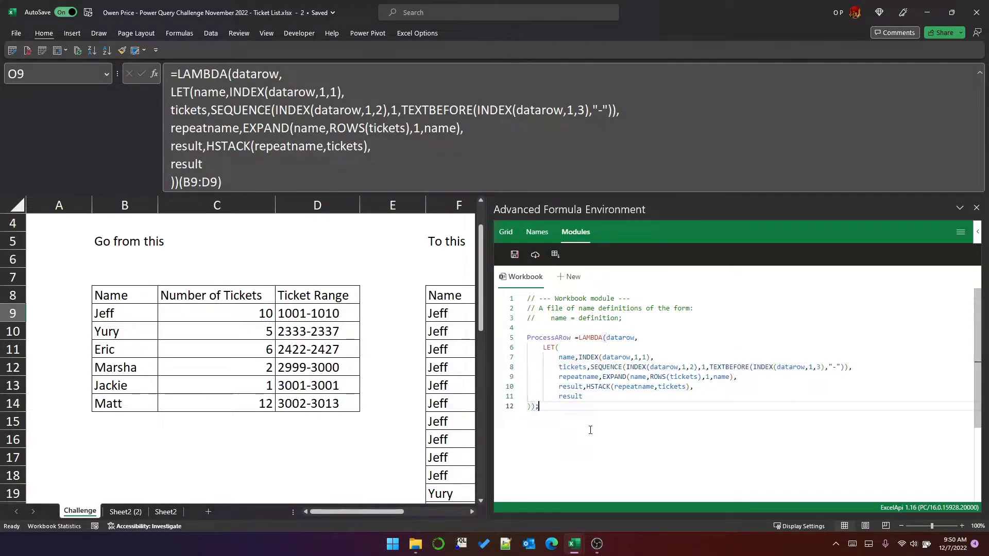
Save the module, then replace O9's LAMBDA body so it reads =ProcessARow(B9:D9)
click(514, 254)
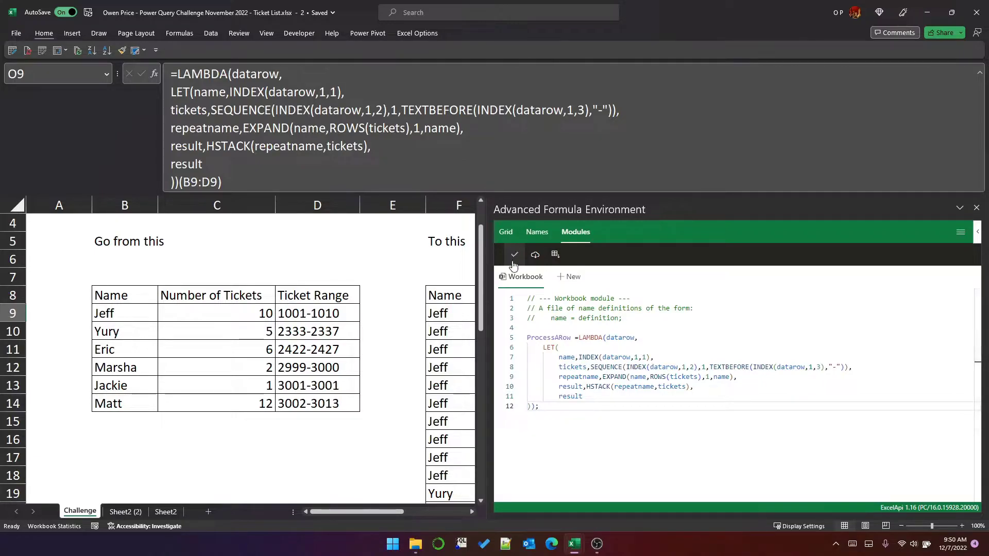
click(976, 208)
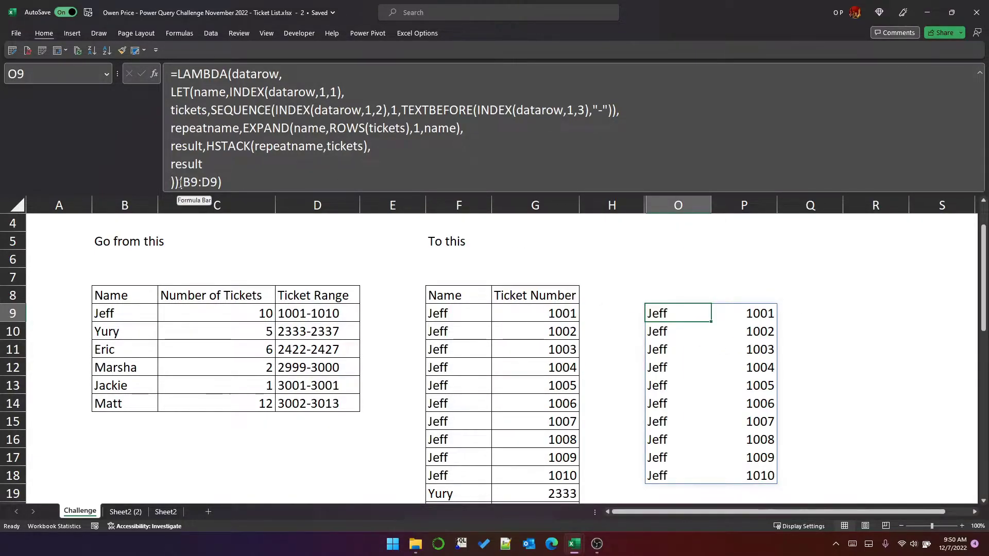
drag(179, 183, 177, 75)
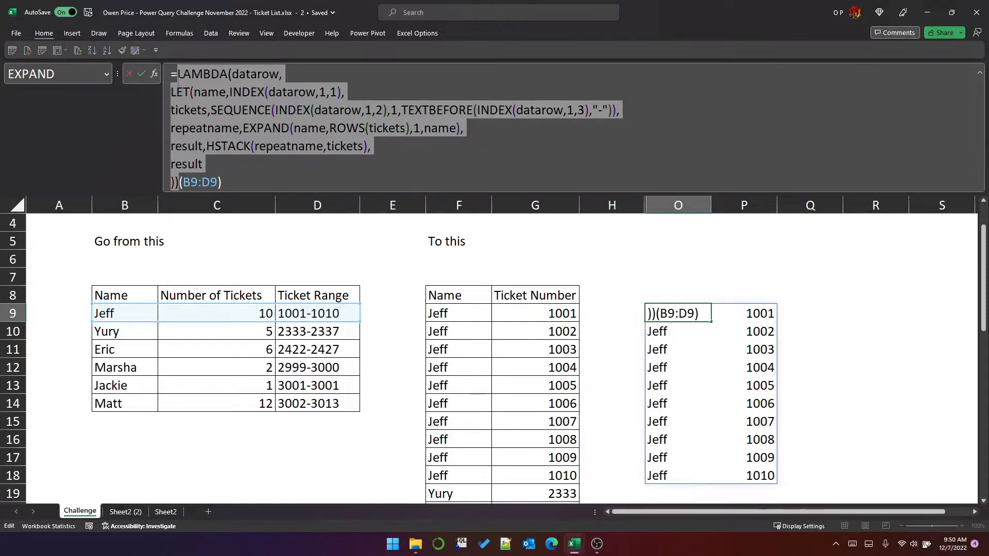
text(ProcessARow(B9:D9)
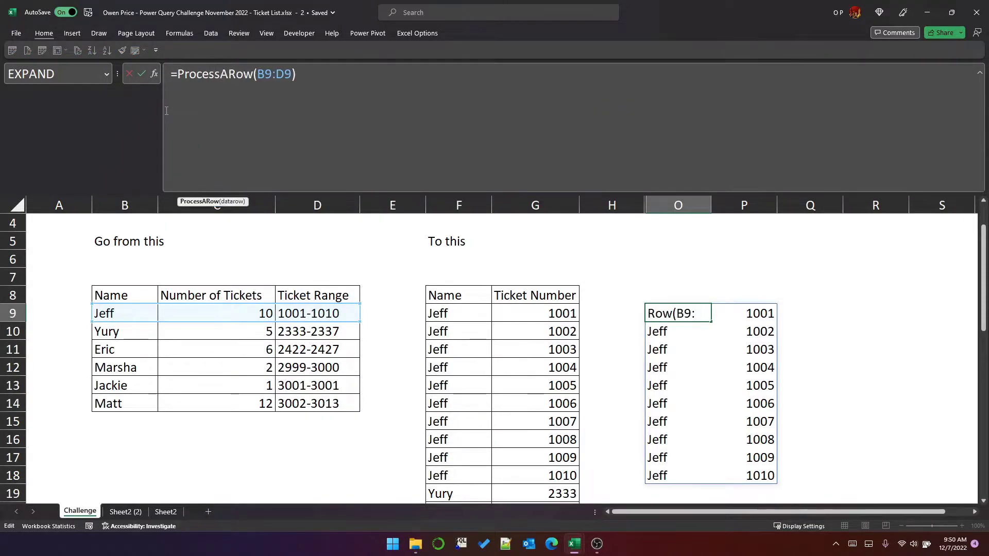
key(Return)
key(Up)
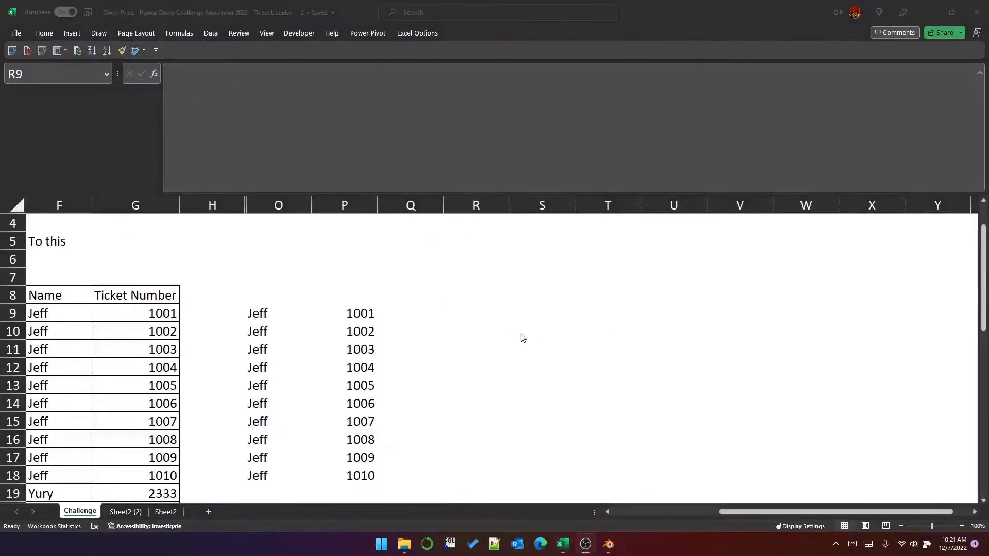
In R9, start a LET with data as $B$9:$D$14 and seq as SEQUENCE(ROWS(data))
click(488, 313)
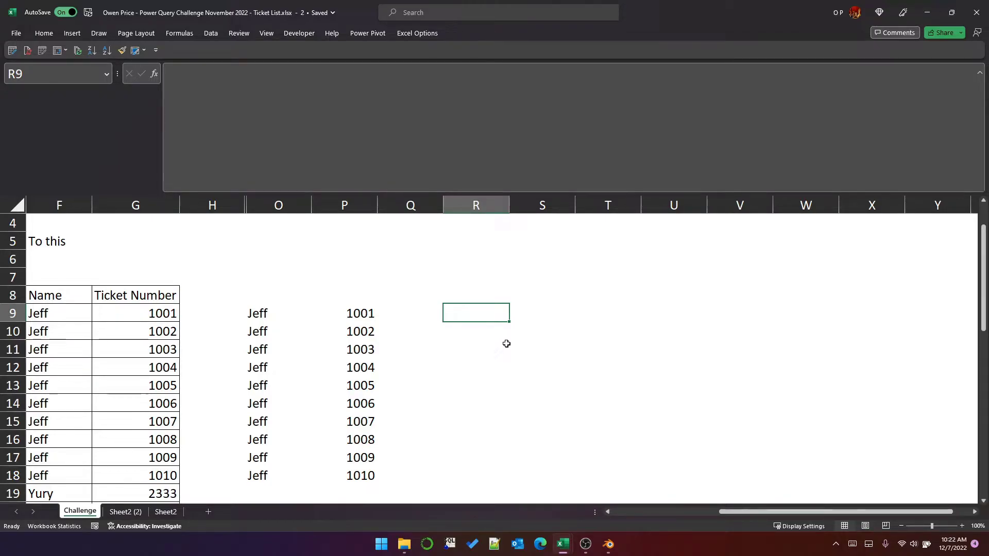
text(=)
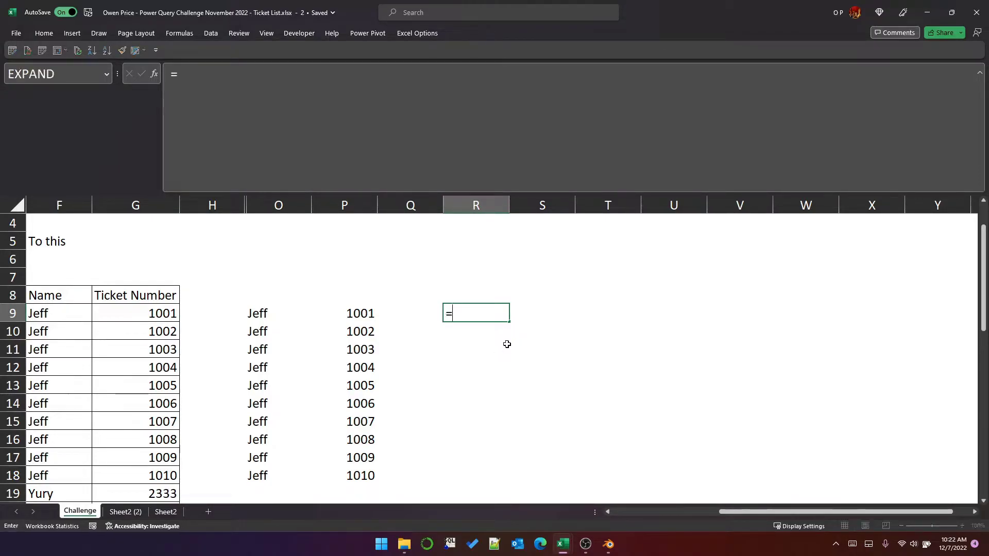
text(LET(data,)
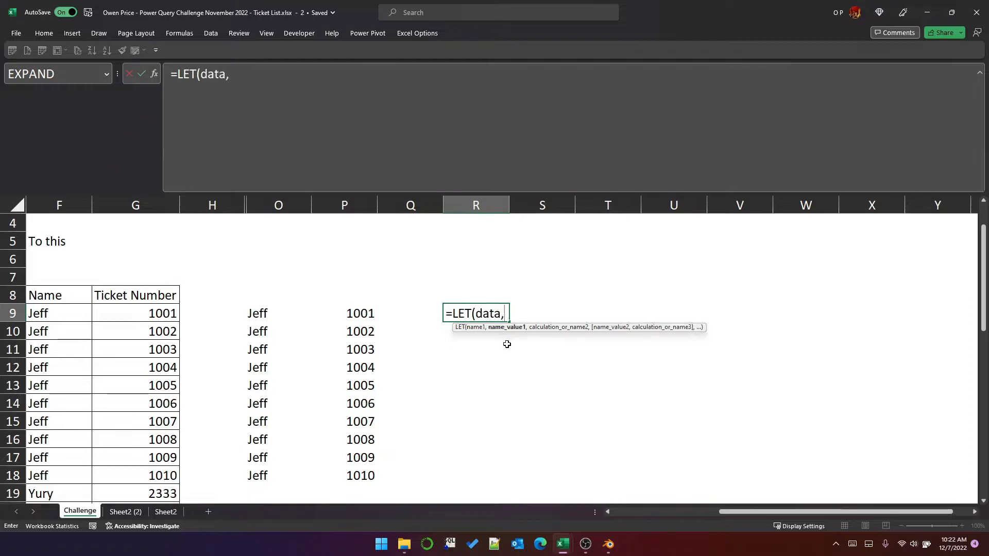
key(Left)
key(Left)
key(Home)
key(Right)
key(ctrl+shift+Right)
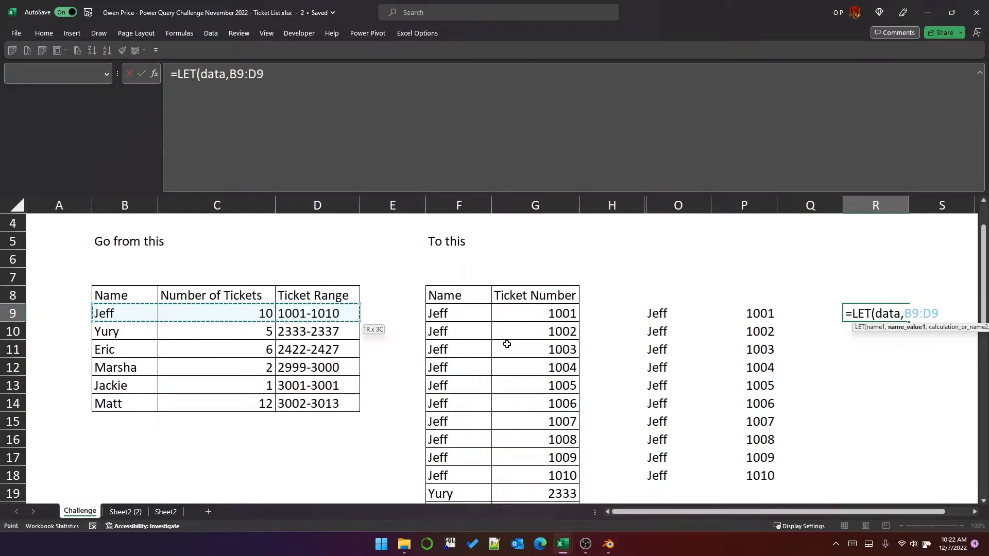
key(ctrl+shift+Down)
key(F4)
text(,)
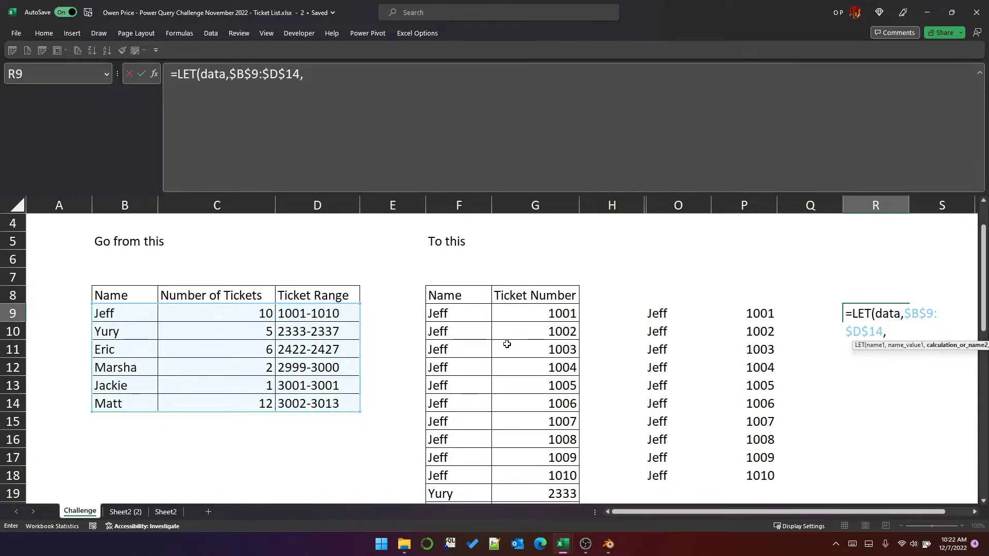
key(alt+Return)
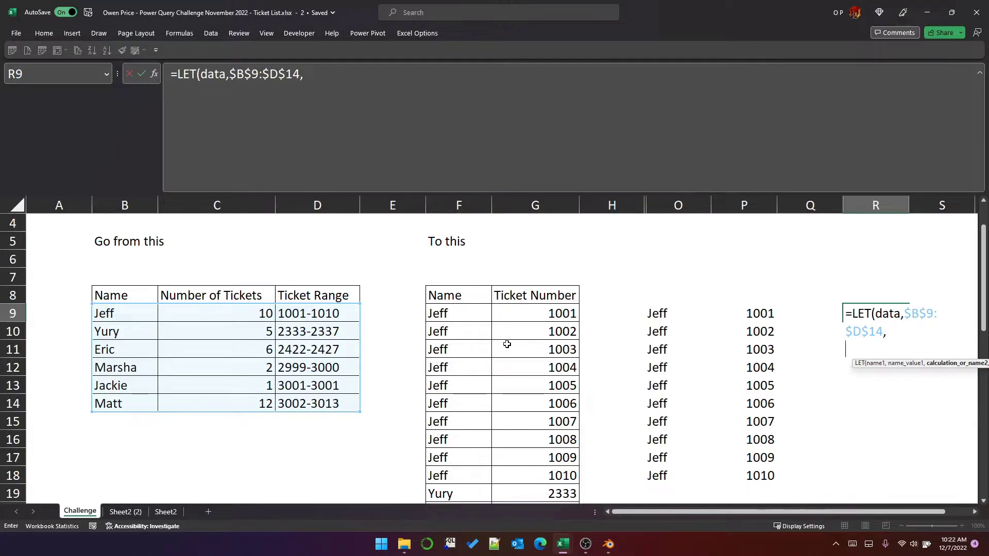
text(seq,)
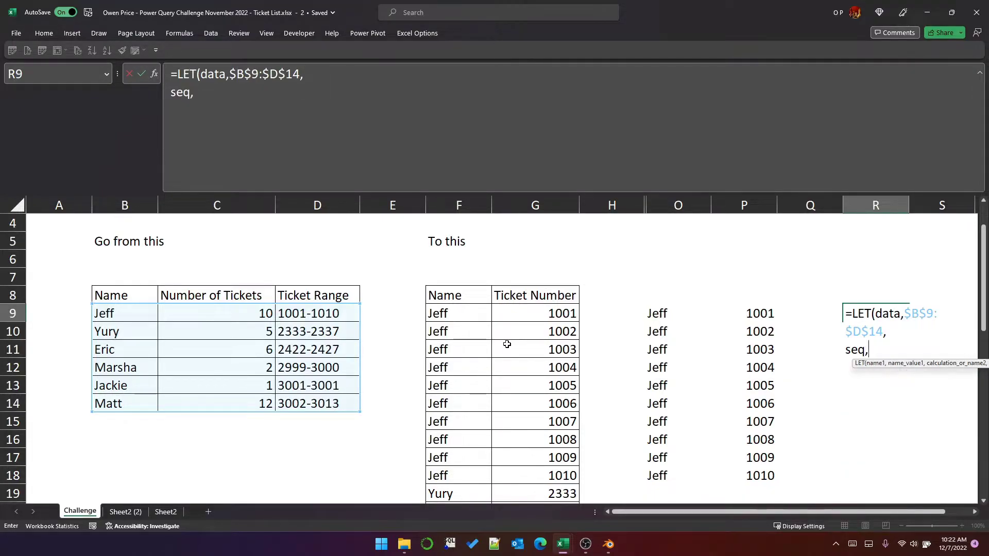
text(SEQUENCE(RO)
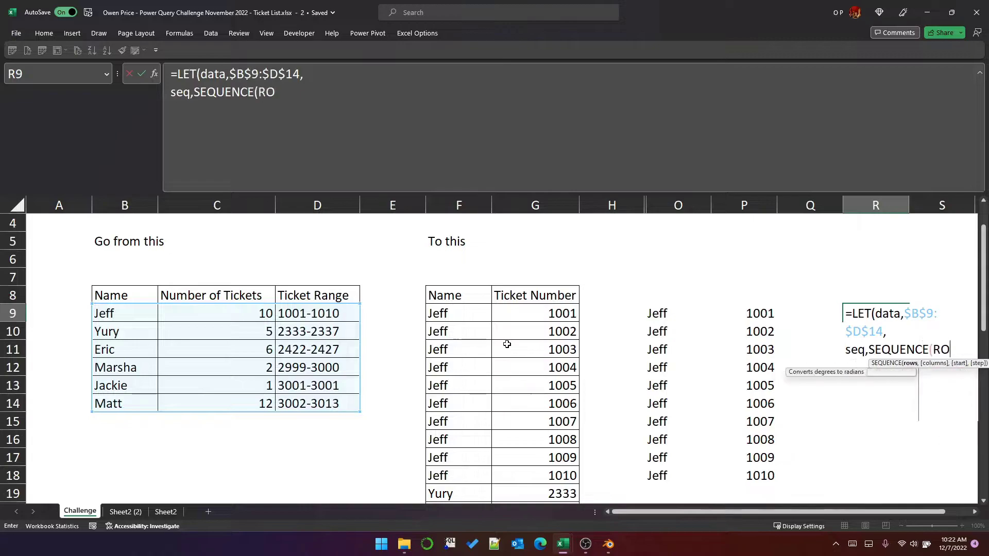
text(WS(data)))
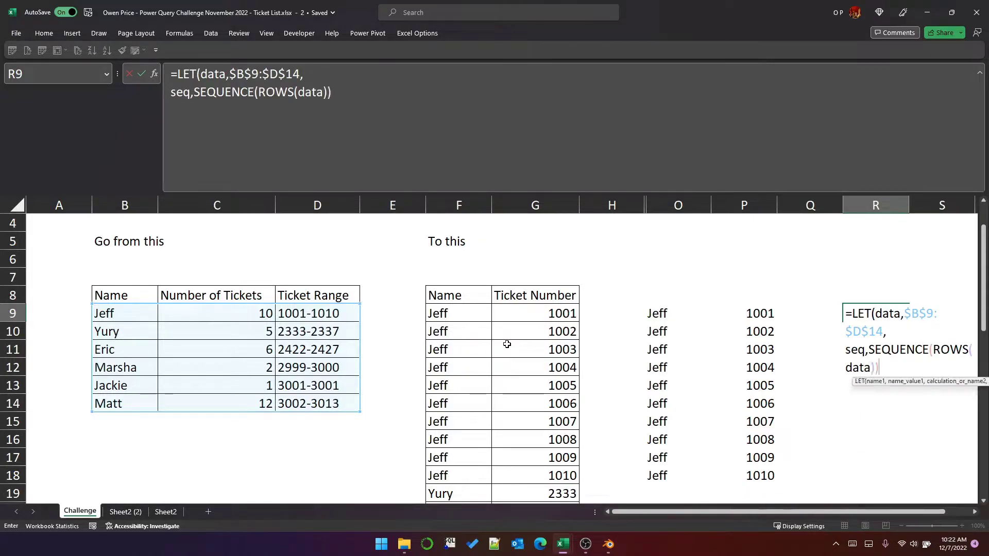
text(,)
key(alt+Return)
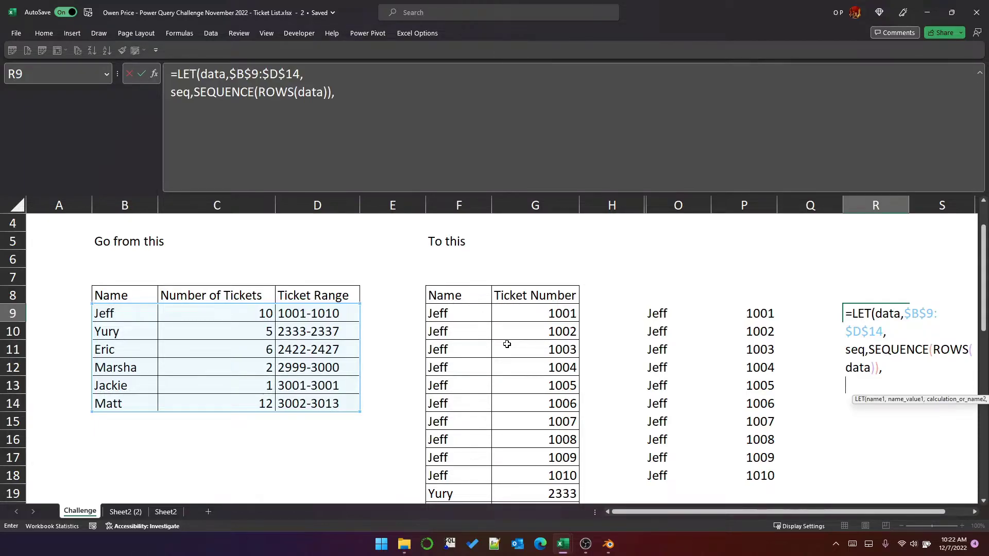
Add firstrow as ProcessARow(TAKE(data,1)), return firstrow, and commit the R9 formula
text(firstrow)
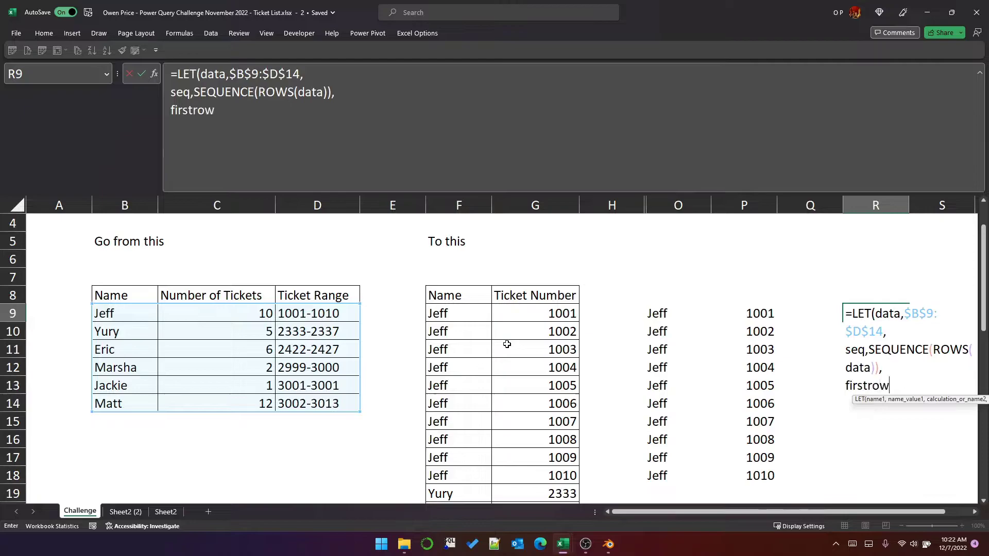
text(,proce)
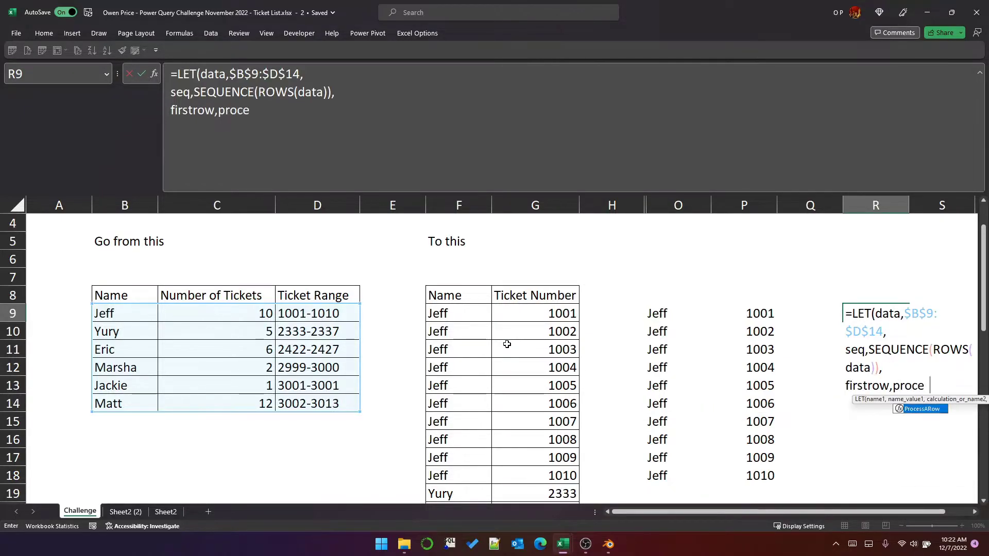
text(s)
key(Tab)
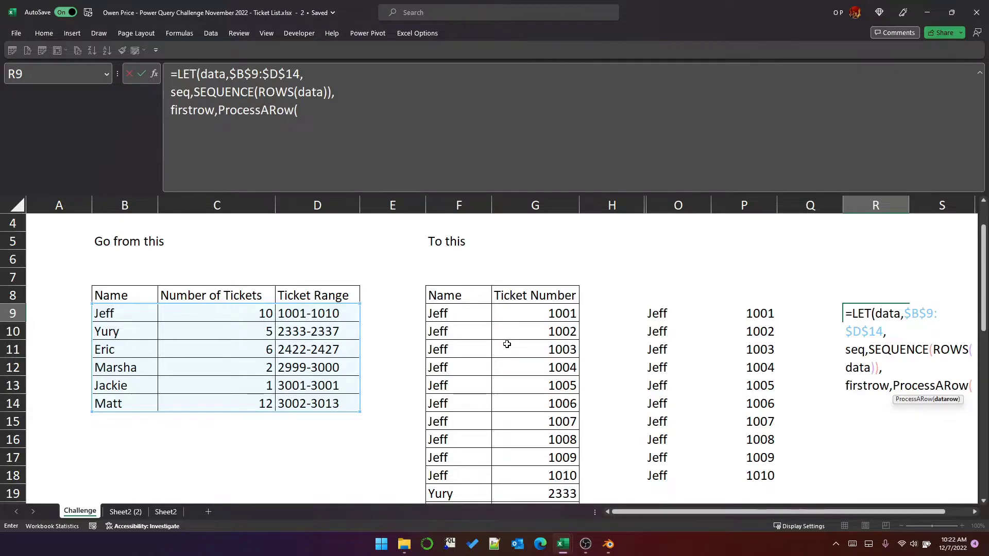
text(TAKE(DA)
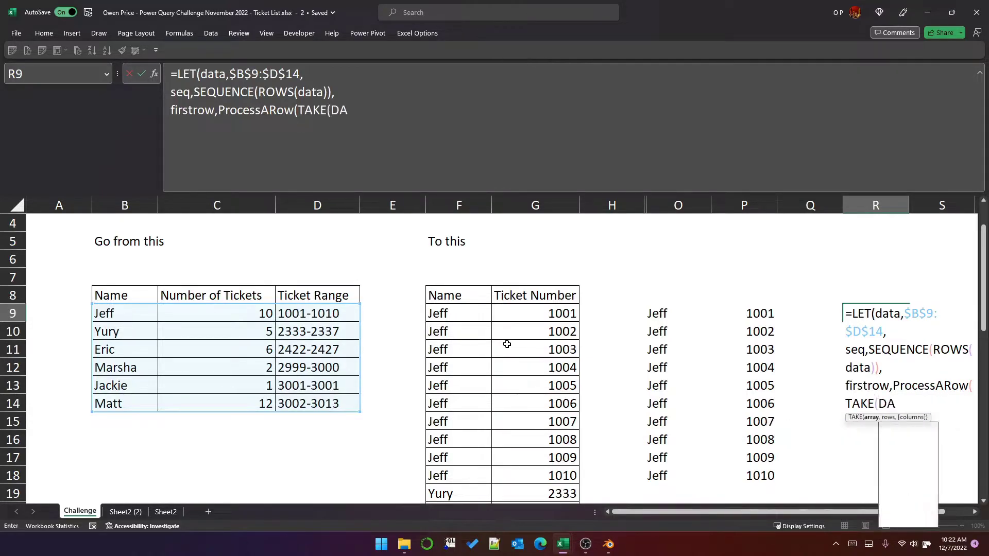
text(TA,1))
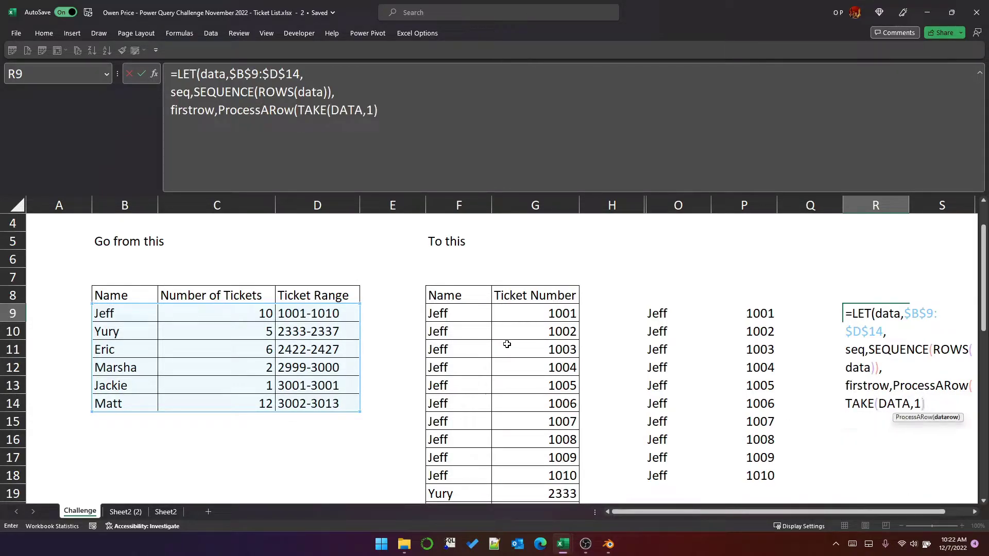
text())
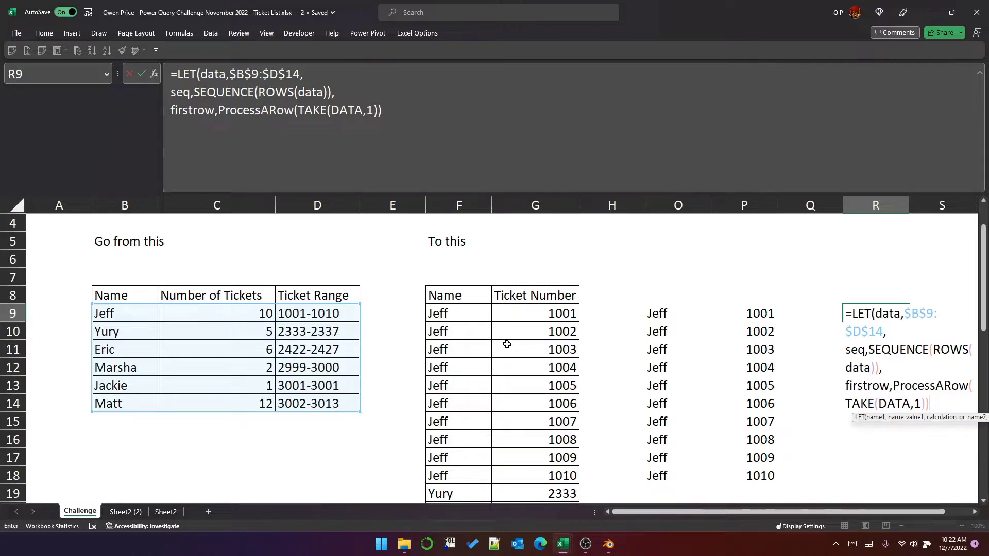
text(,)
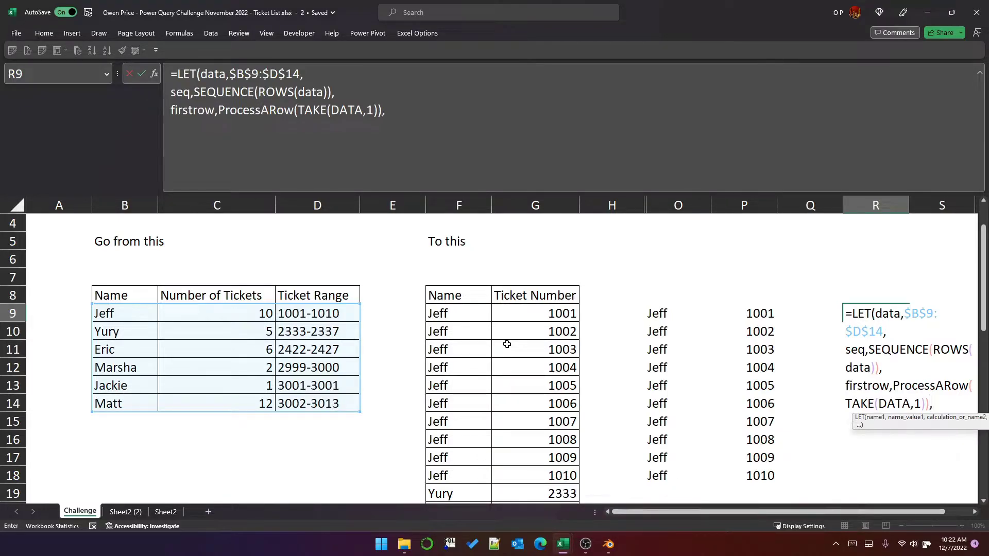
key(alt+Return)
text(firstrow)
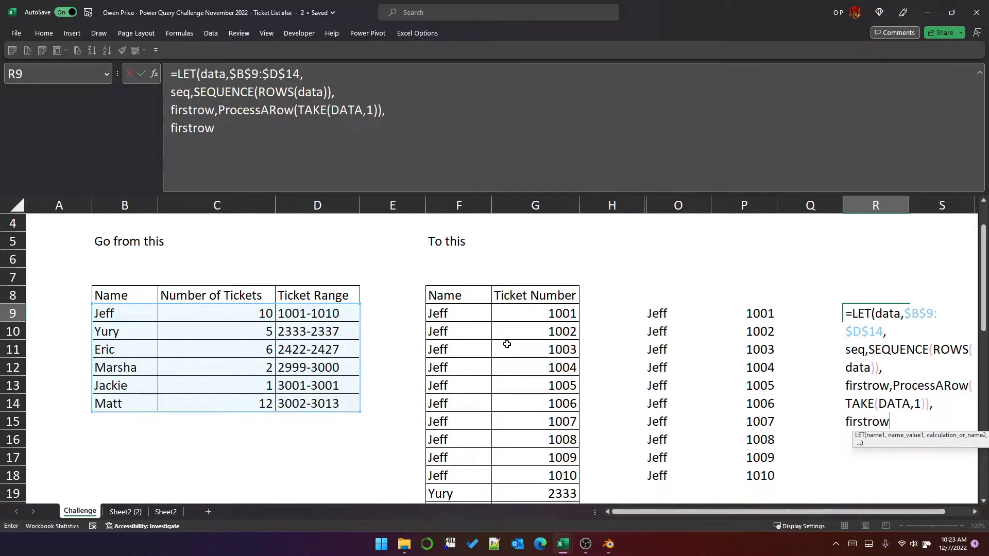
text())
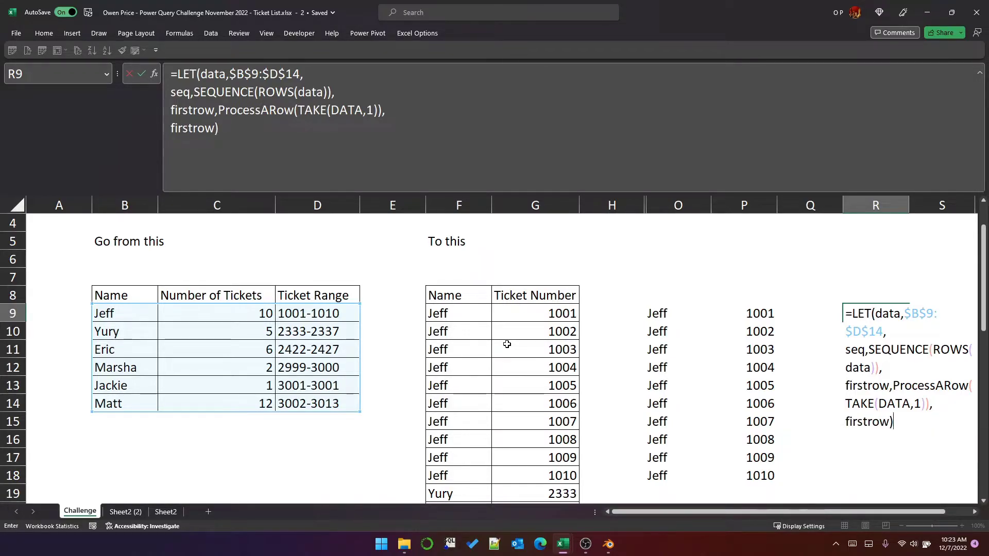
key(Return)
key(Right)
key(Right)
key(Right)
key(Right)
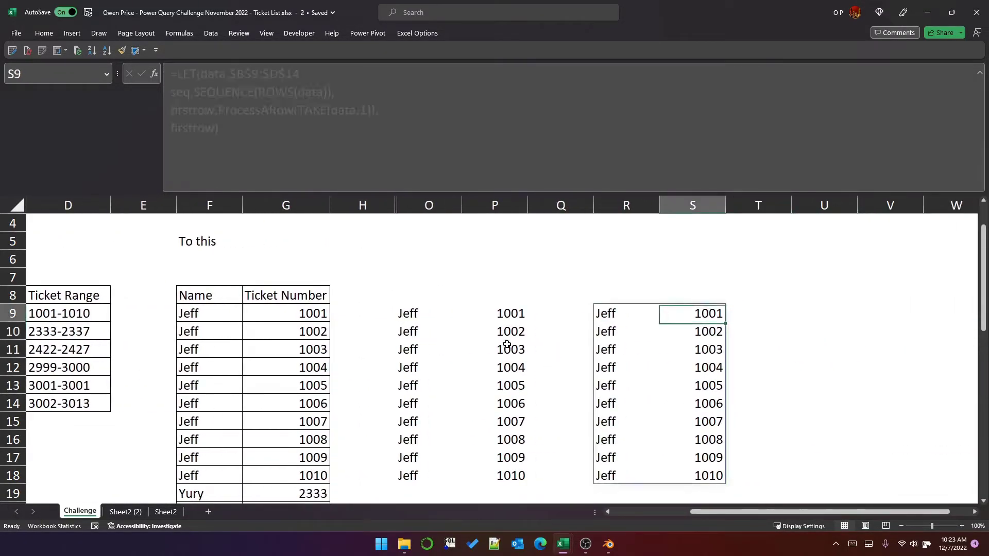
key(Left)
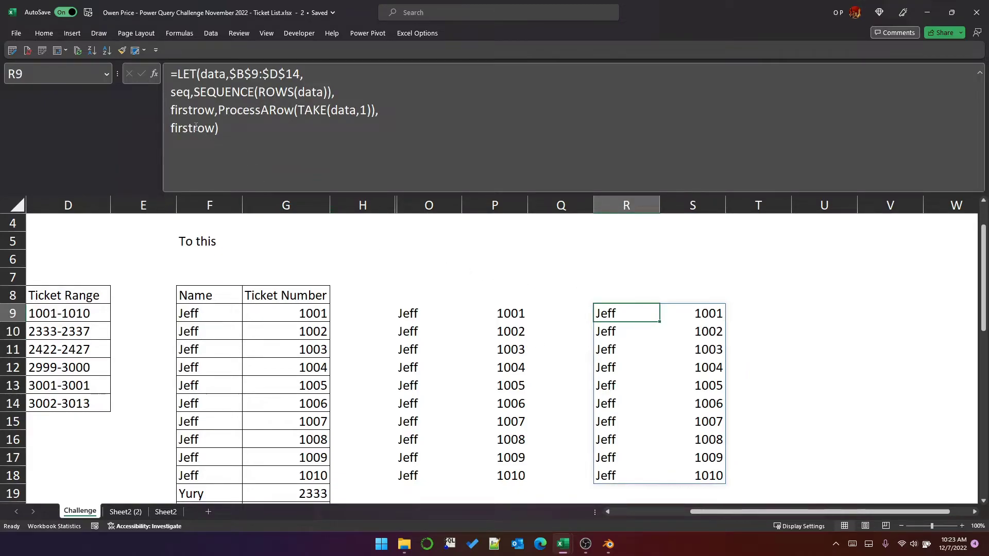
Replace the final firstrow with reducer defined as REDUCE(firstrow, DROP(seq,1), LAMBDA(acc
double_click(196, 127)
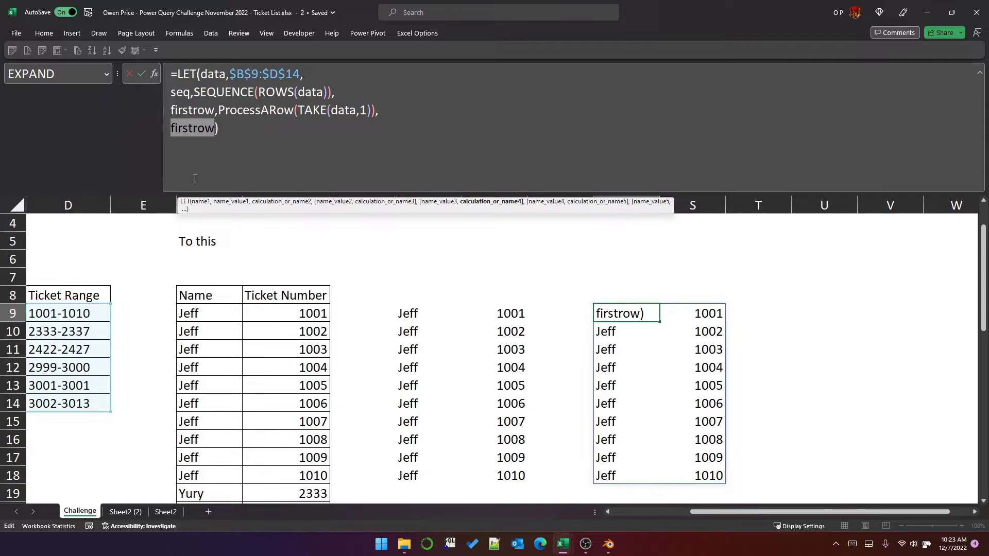
text(re)
key(BackSpace)
text(educe)
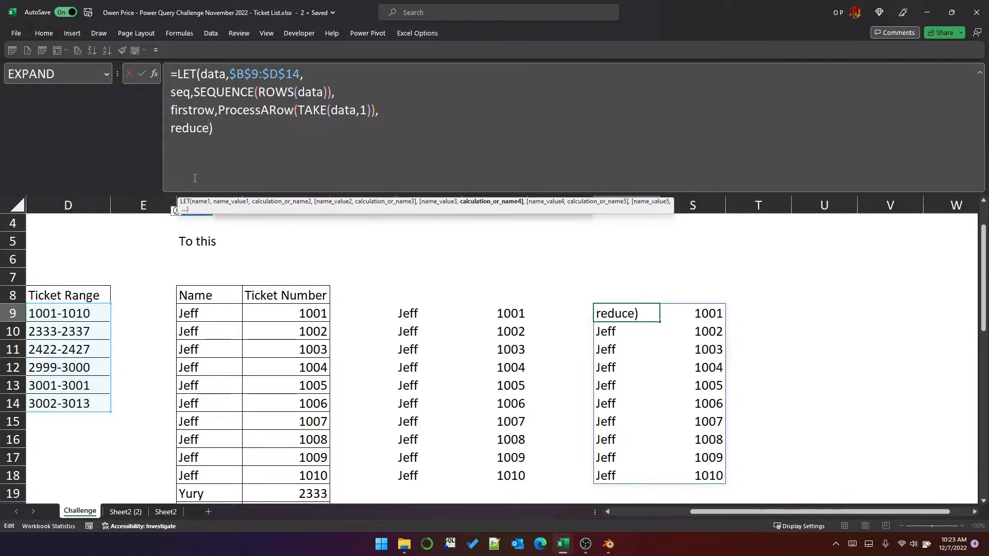
text(r,REDUCE)
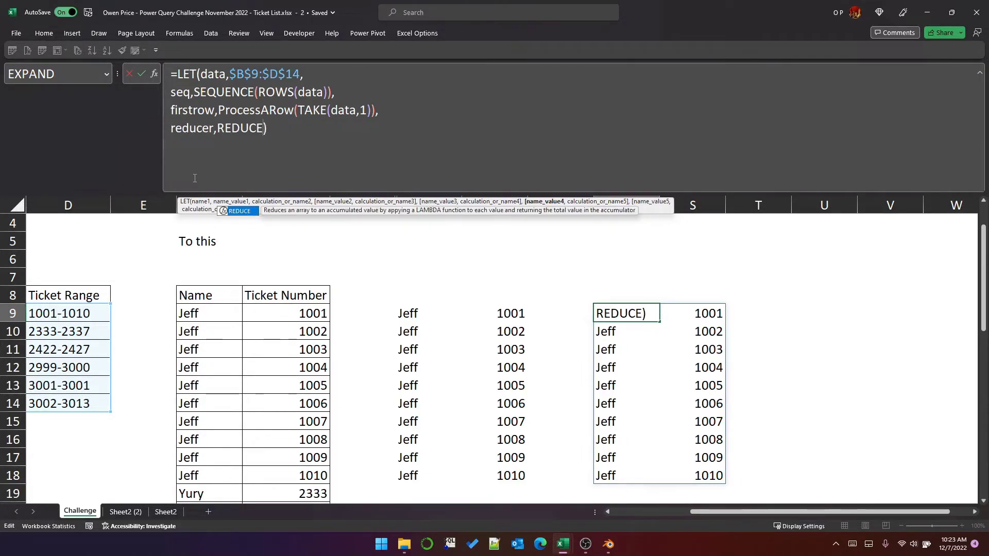
text(()
key(alt)
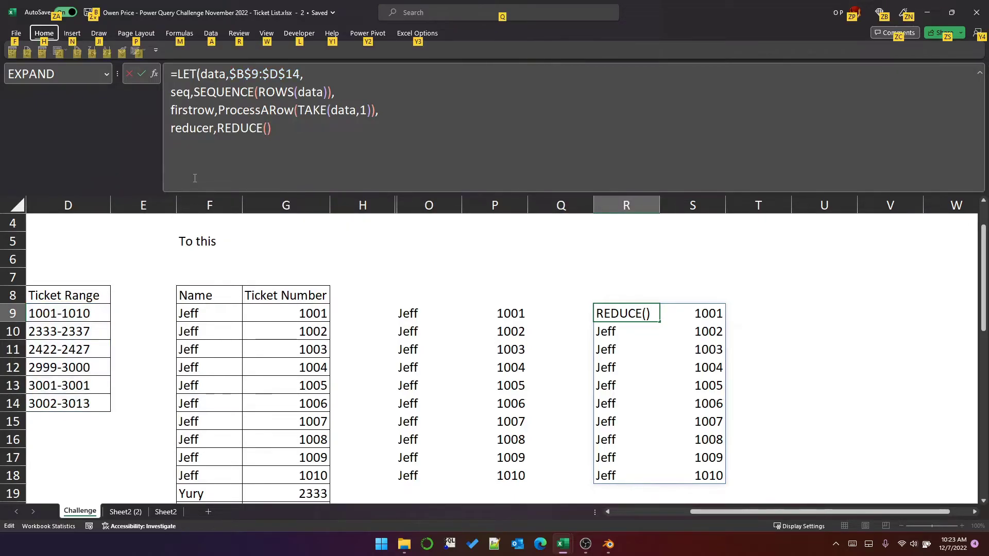
key(alt+Tab)
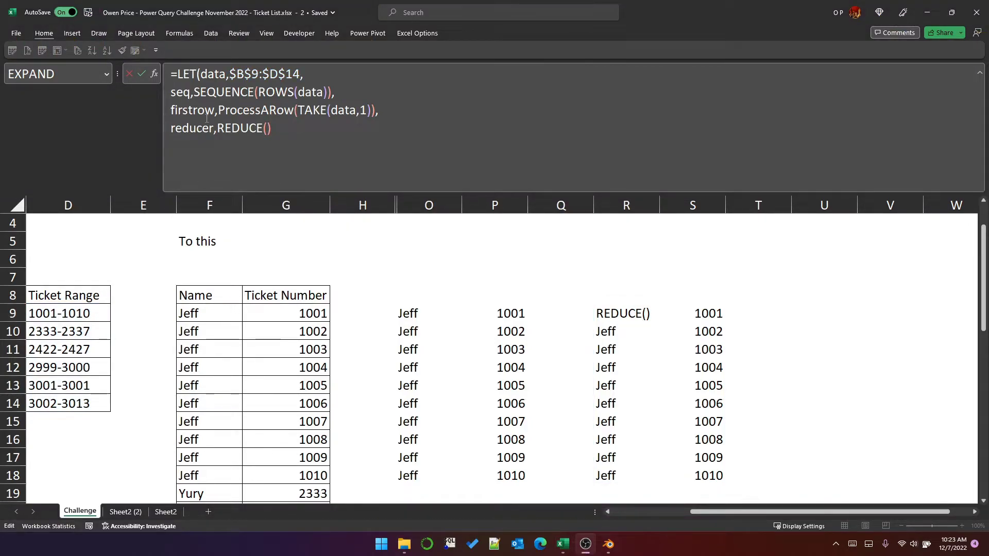
click(269, 128)
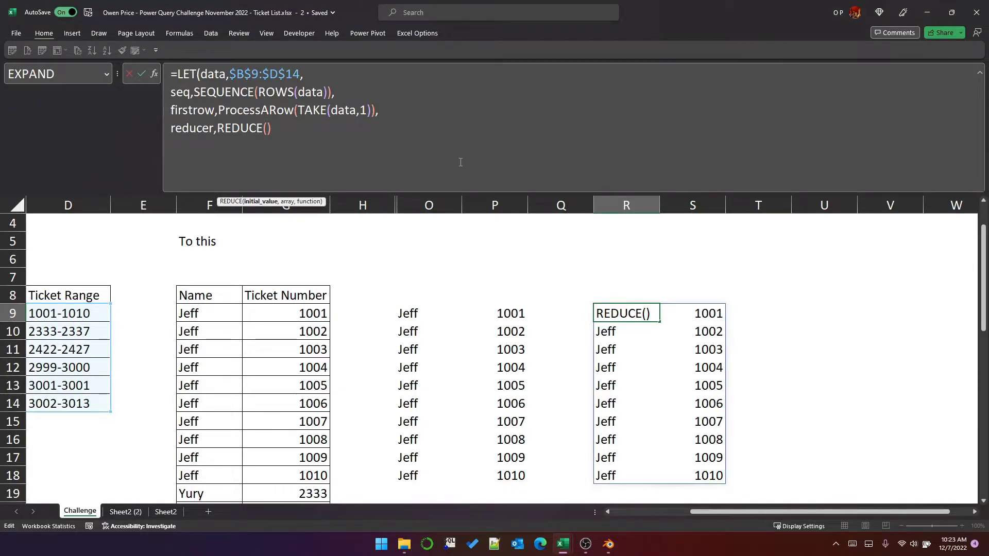
text(firstrow,)
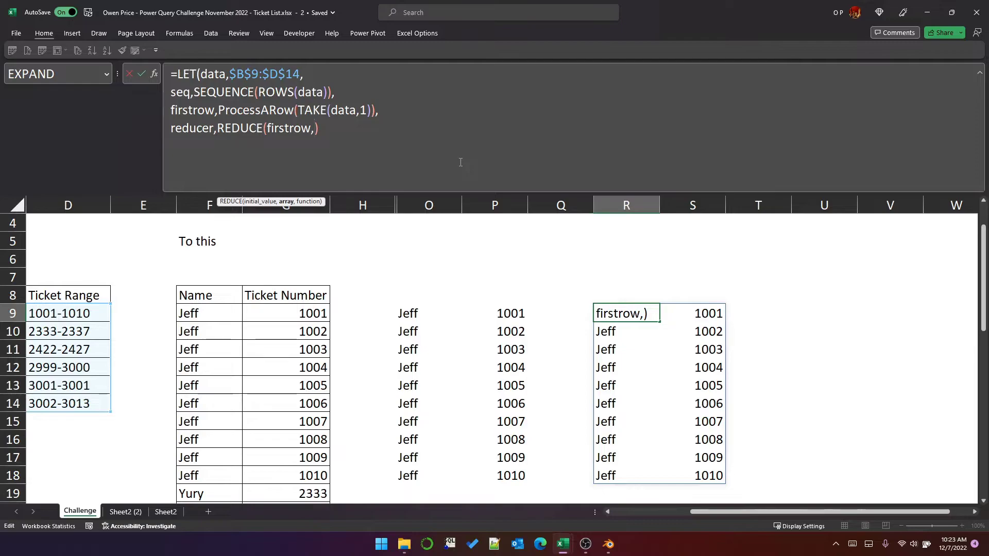
text(DROP(seq)
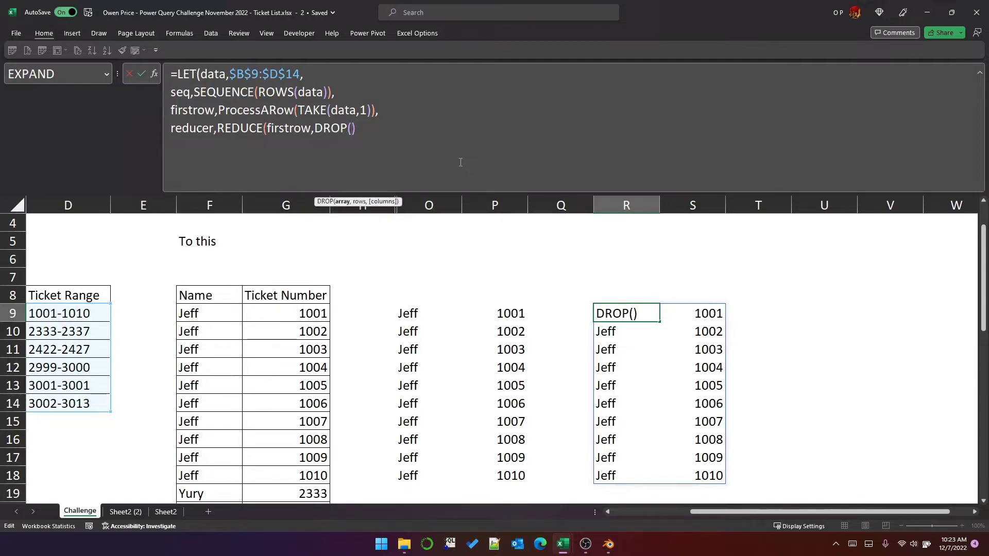
text(,1))
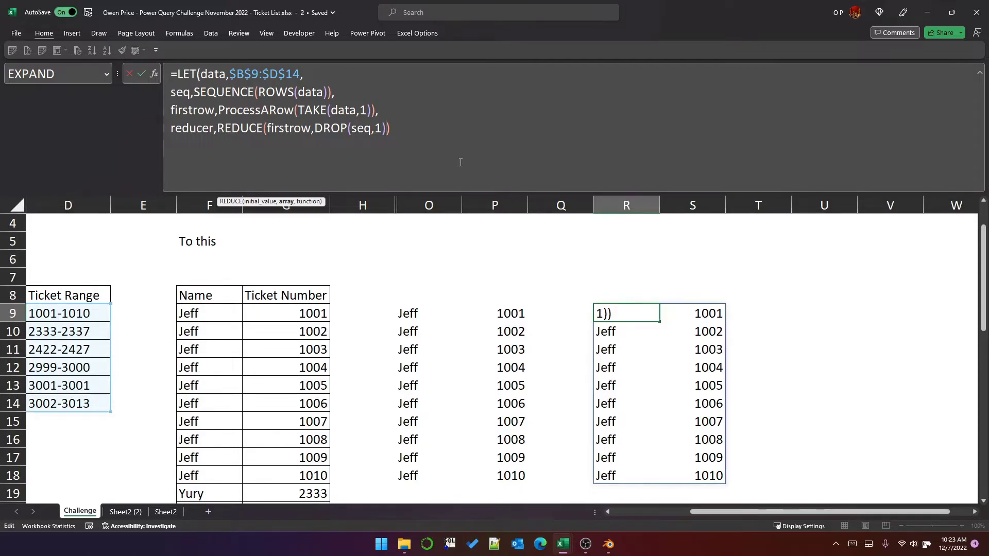
text(,)
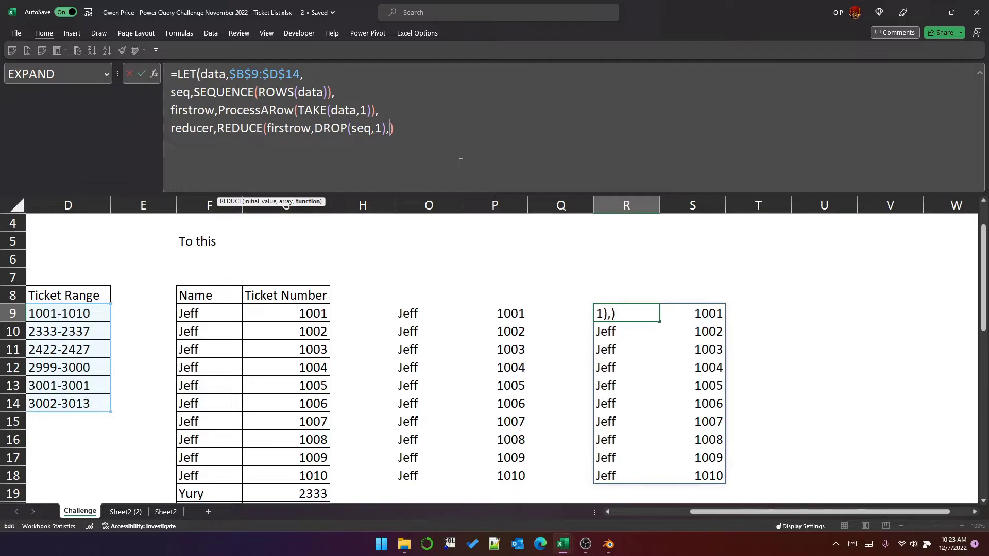
text(LAMBDA()
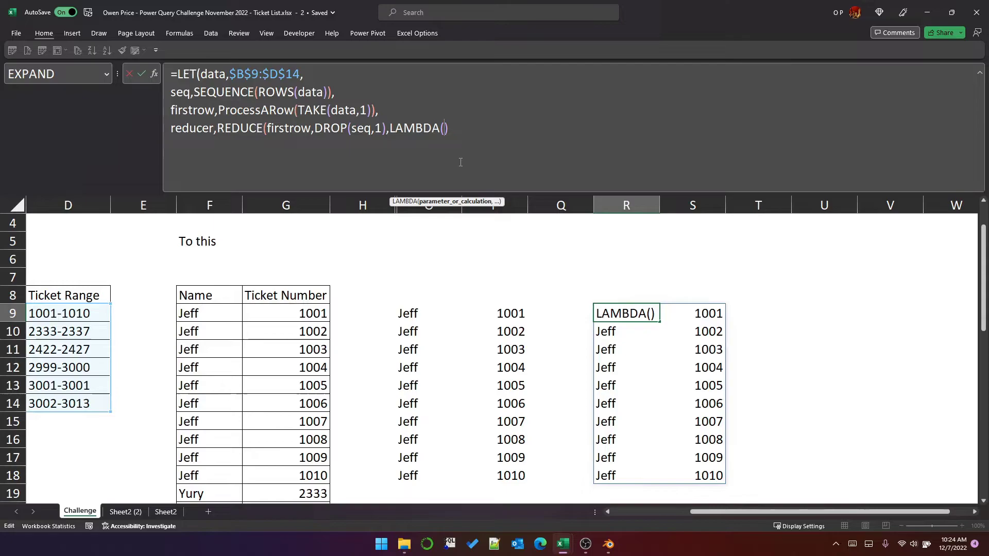
text(acc)
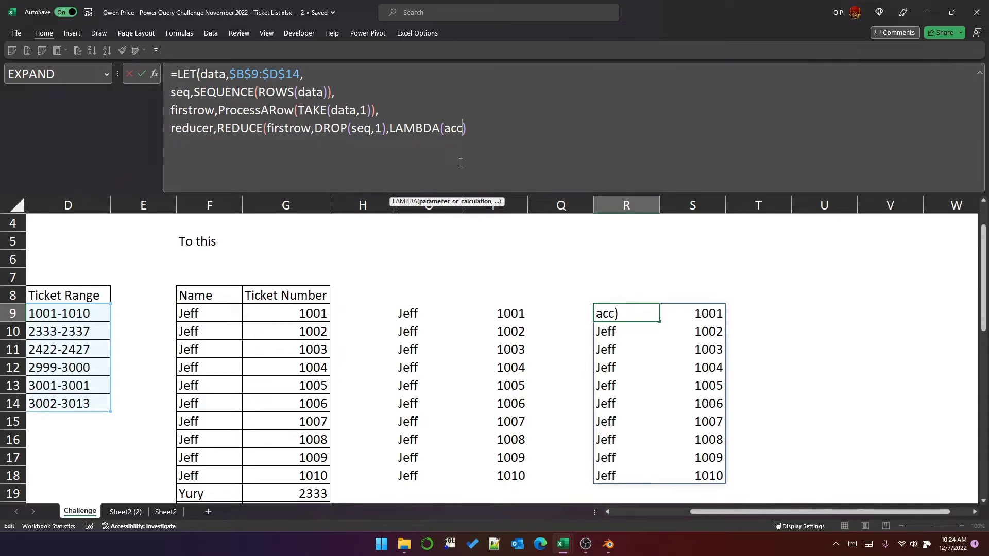
Finish the lambda with curr, thisrow=INDEX(data,curr), VSTACK(acc,ProcessARow(thisrow)), then return reducer
text(,)
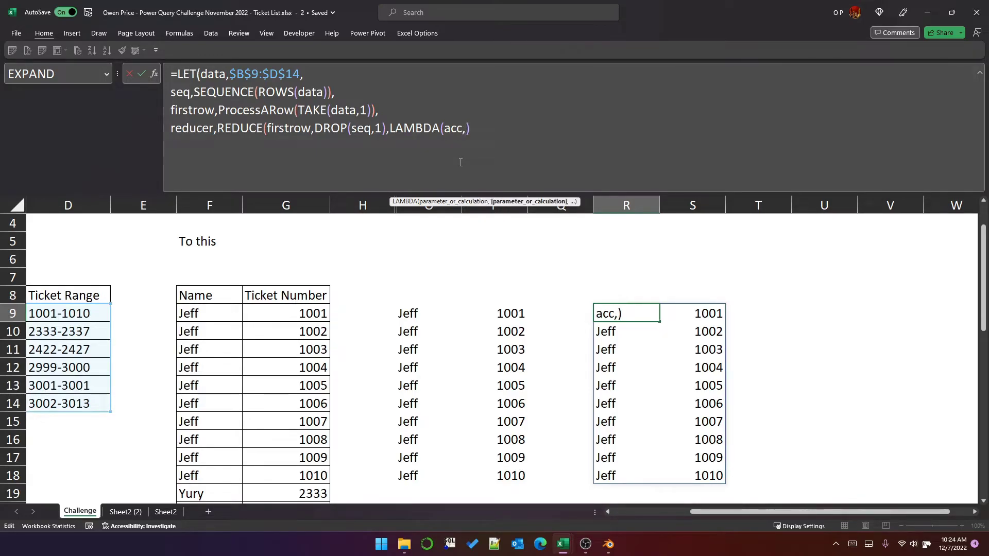
text(curr,)
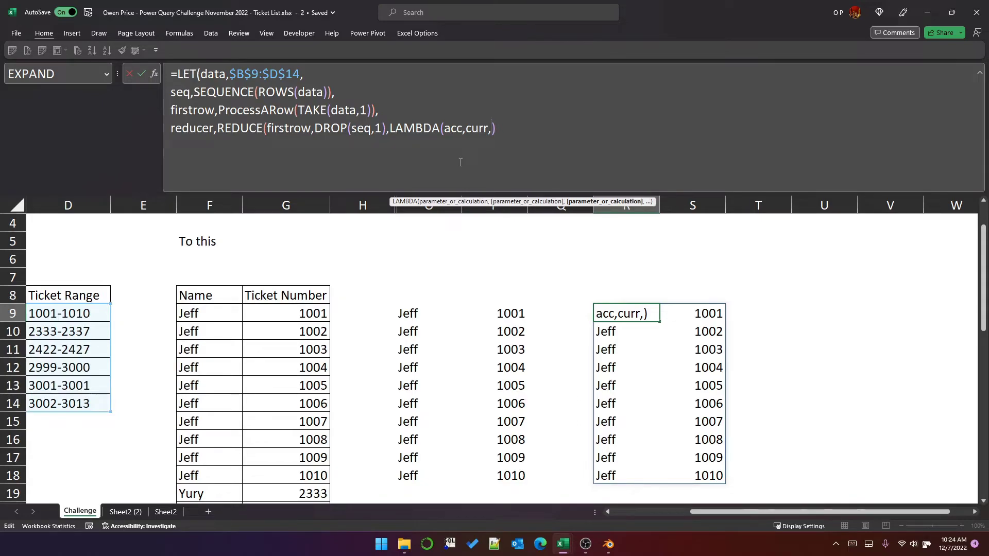
text(LET(this)
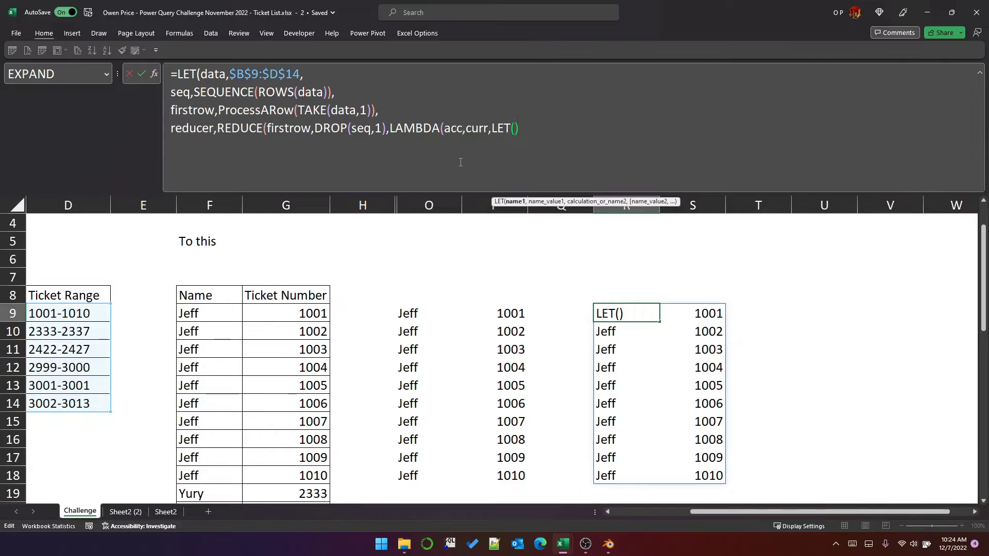
text(row,INDEX()
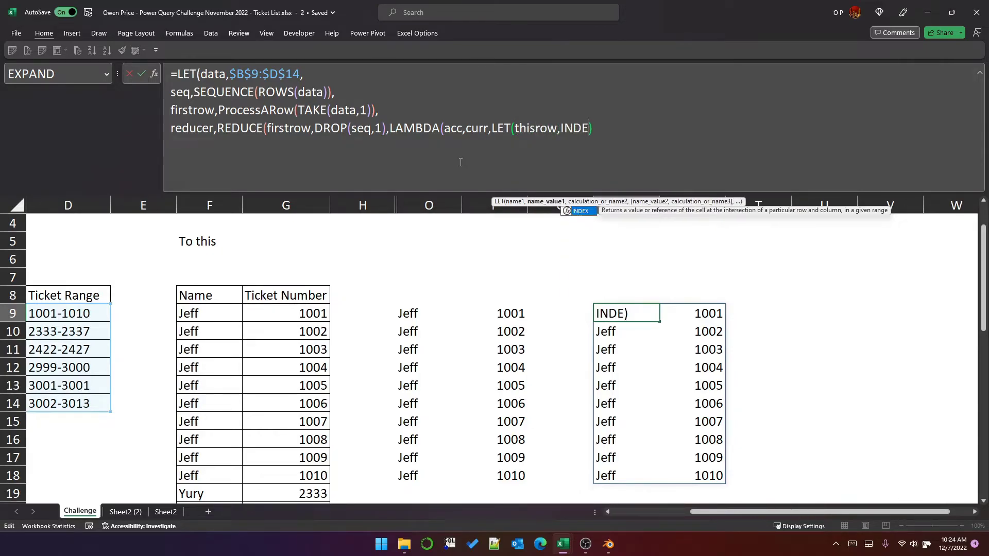
text(data)
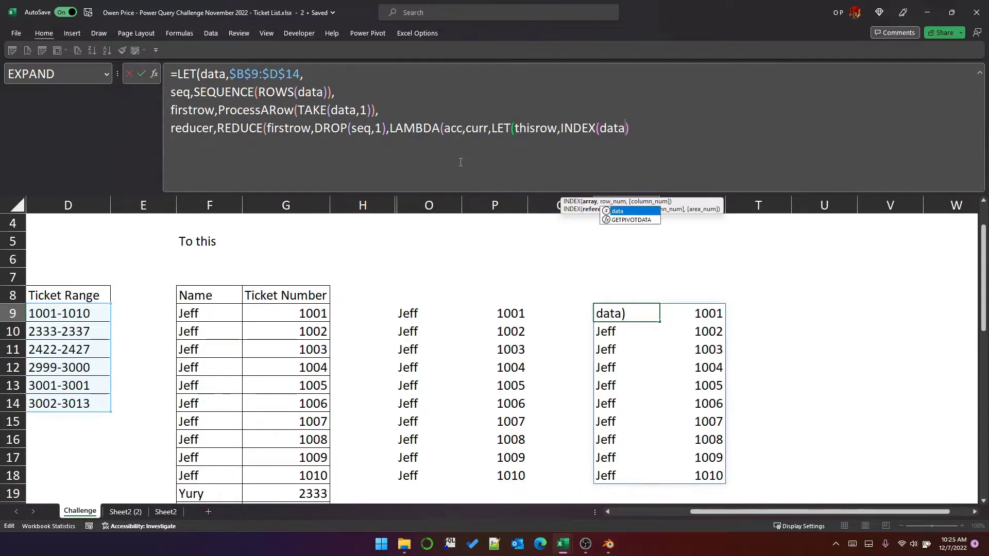
text(,)
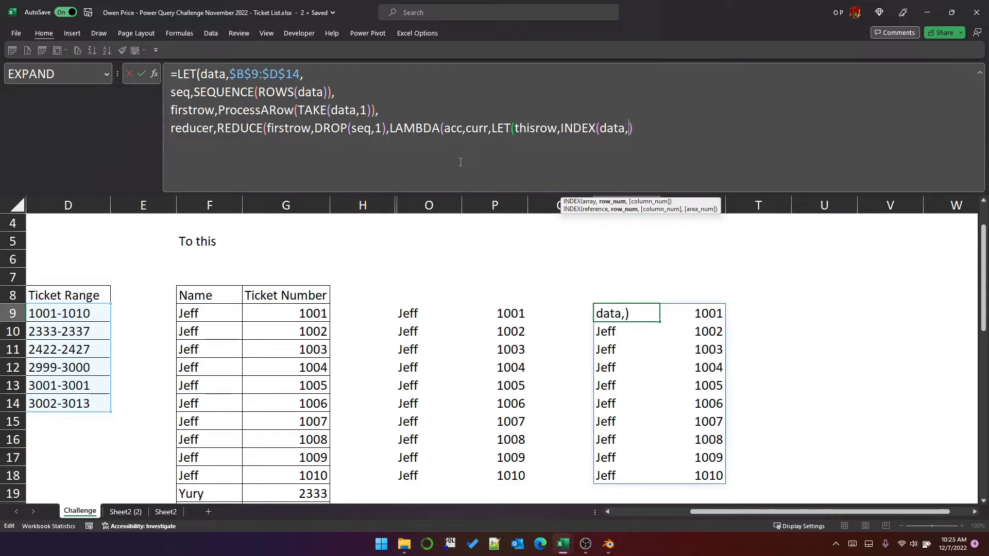
text(curr)
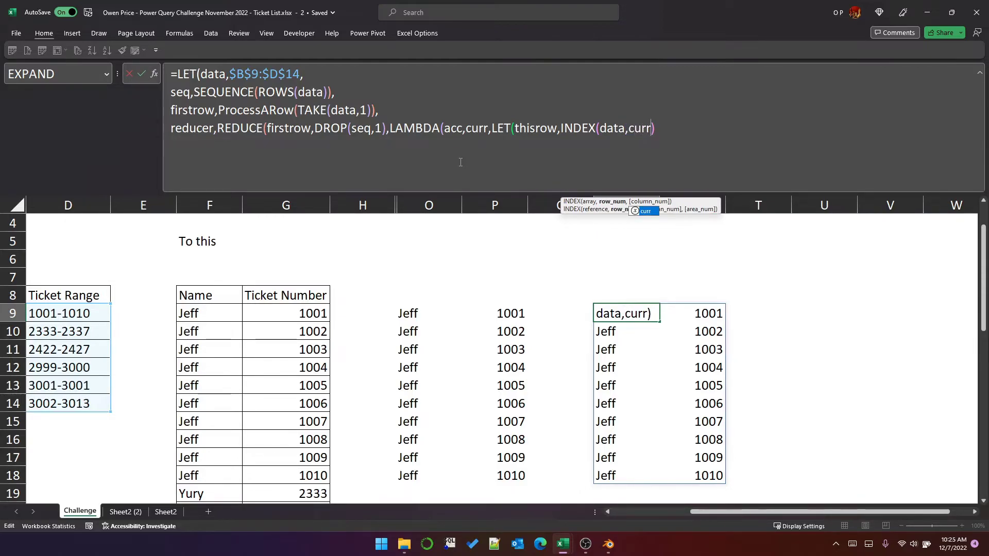
text())
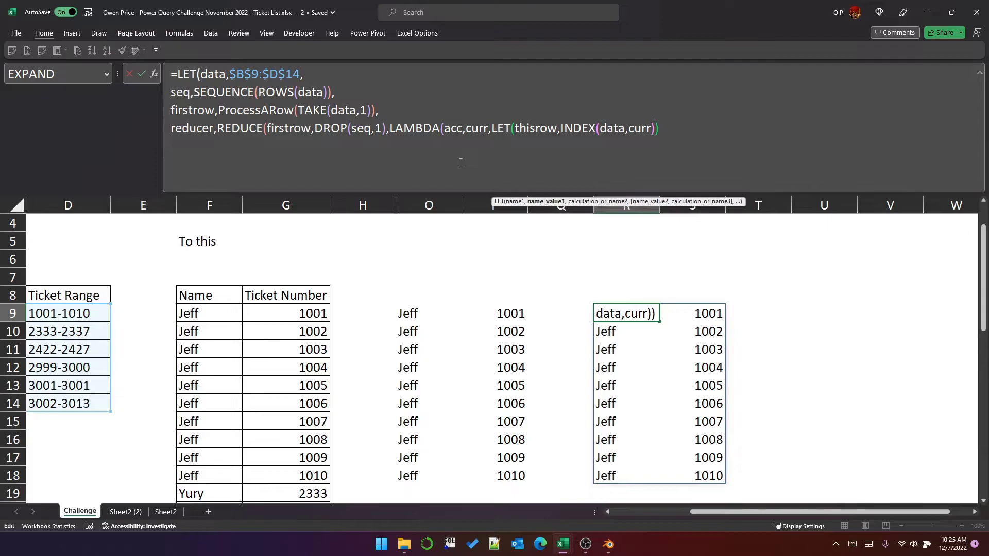
text(,)
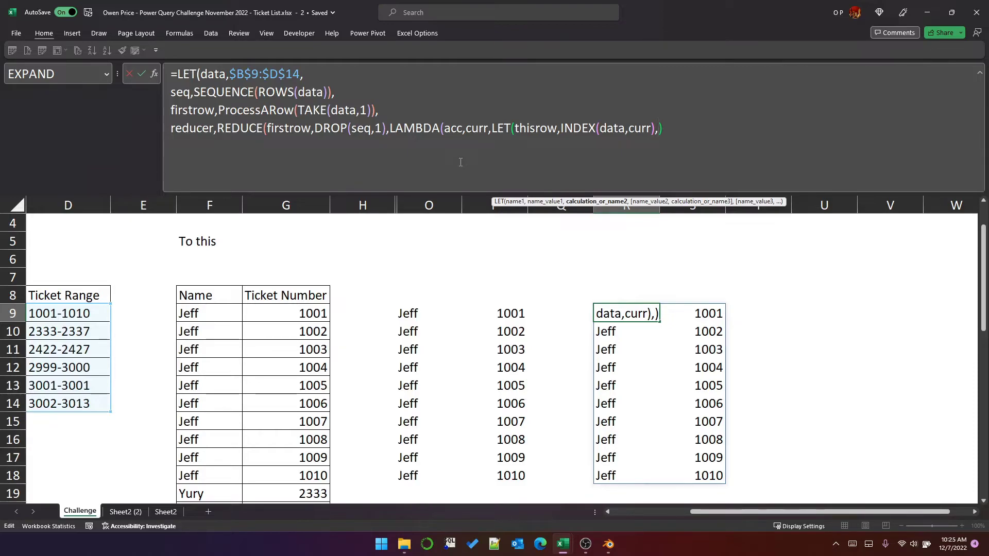
text(VSATCK)
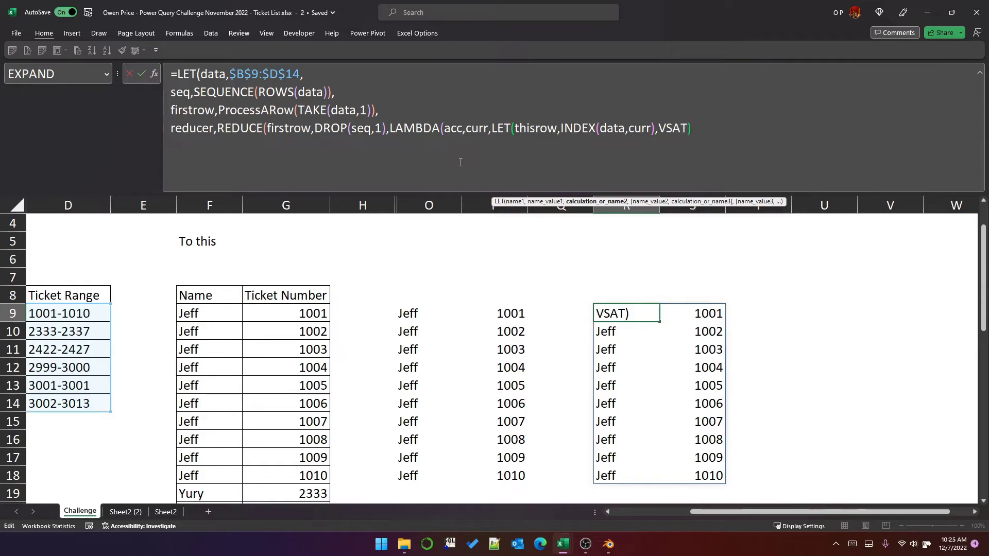
key(BackSpace)
key(BackSpace)
key(BackSpace)
text(TCK)
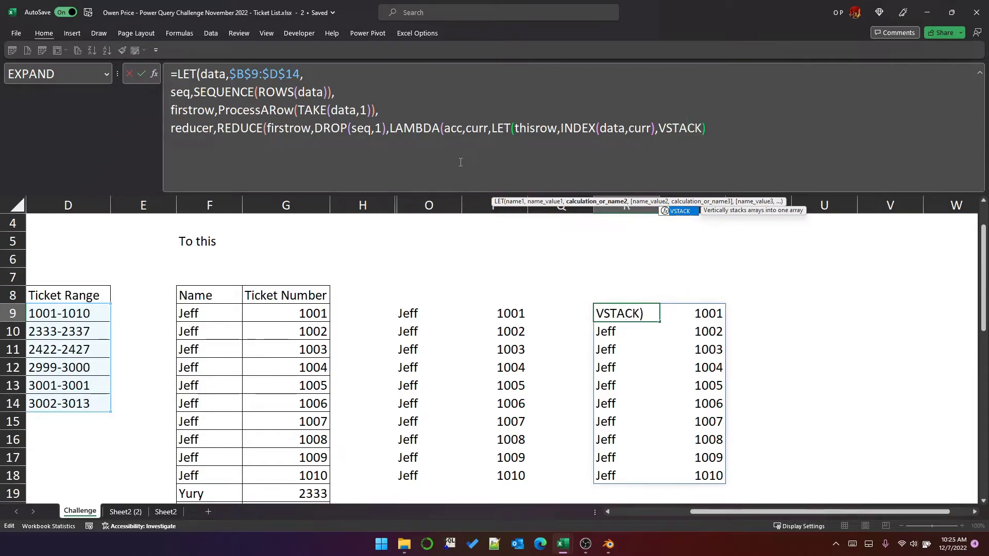
text((acc,)
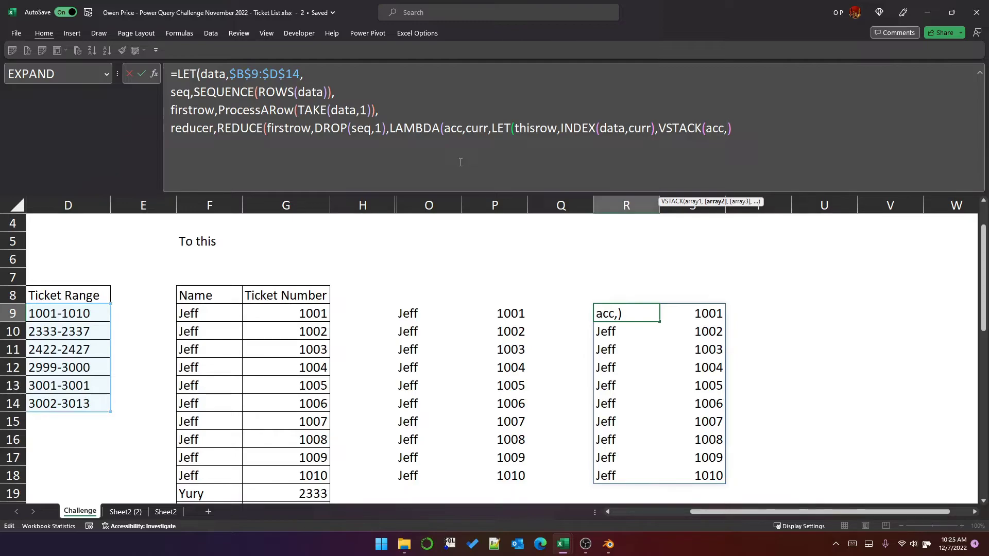
text(proces)
key(Tab)
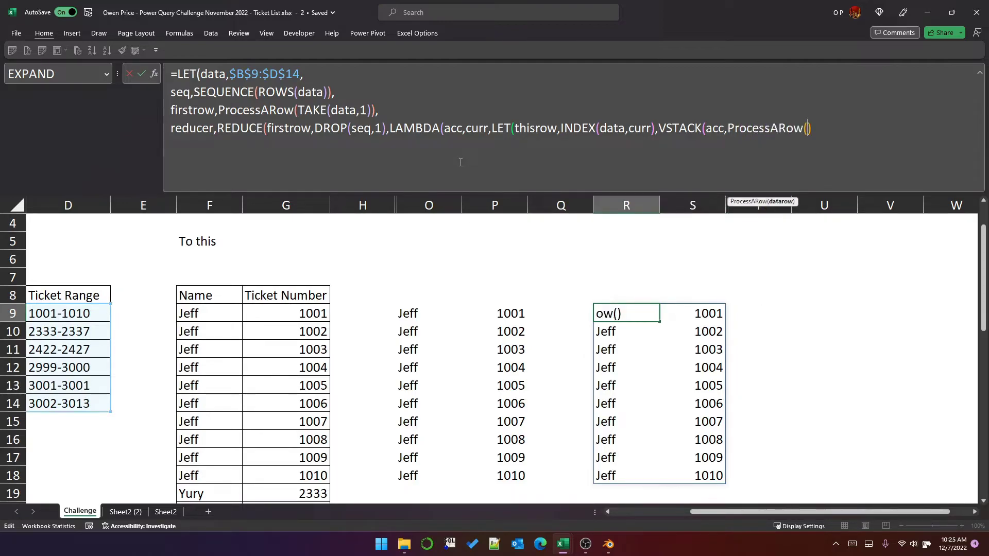
text(thisrow))
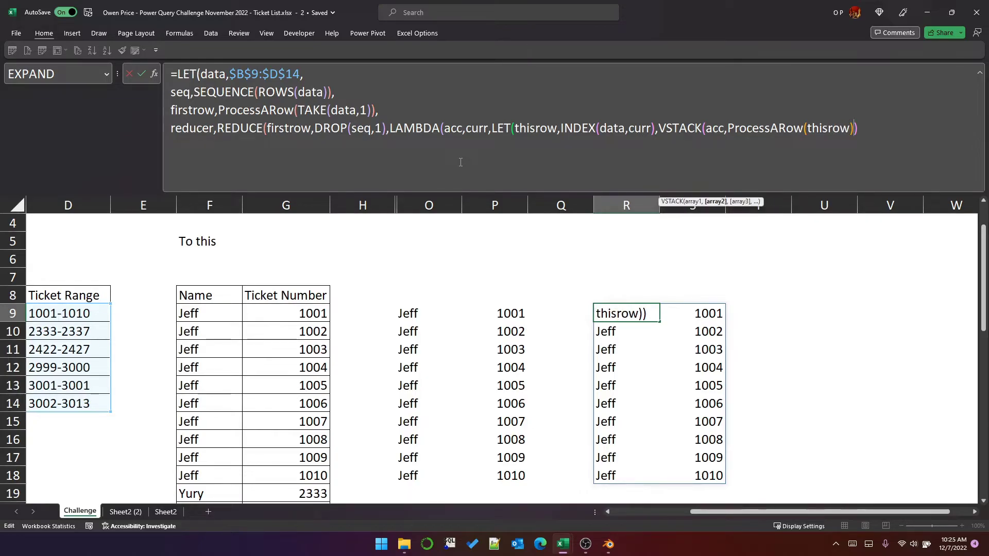
text())
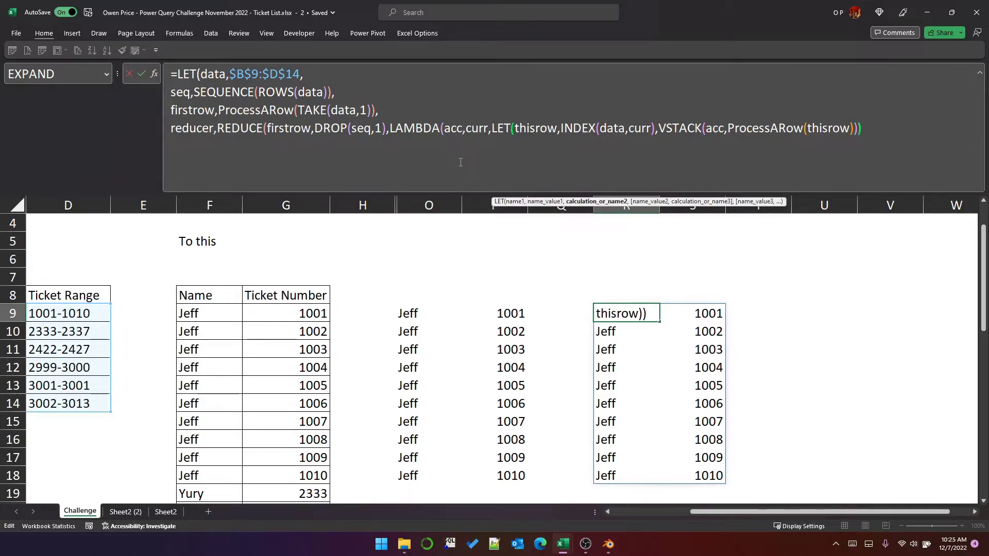
text())), )
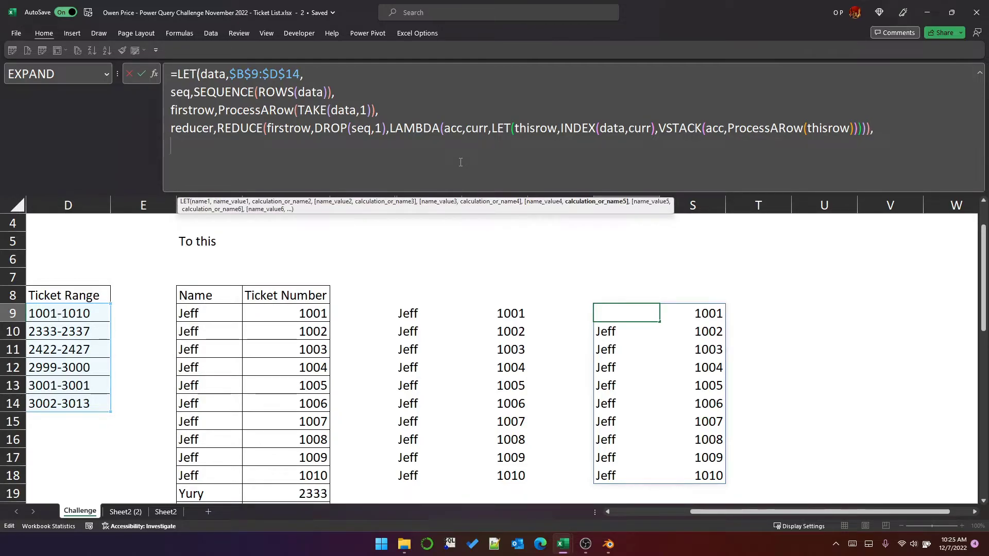
text(reducer))
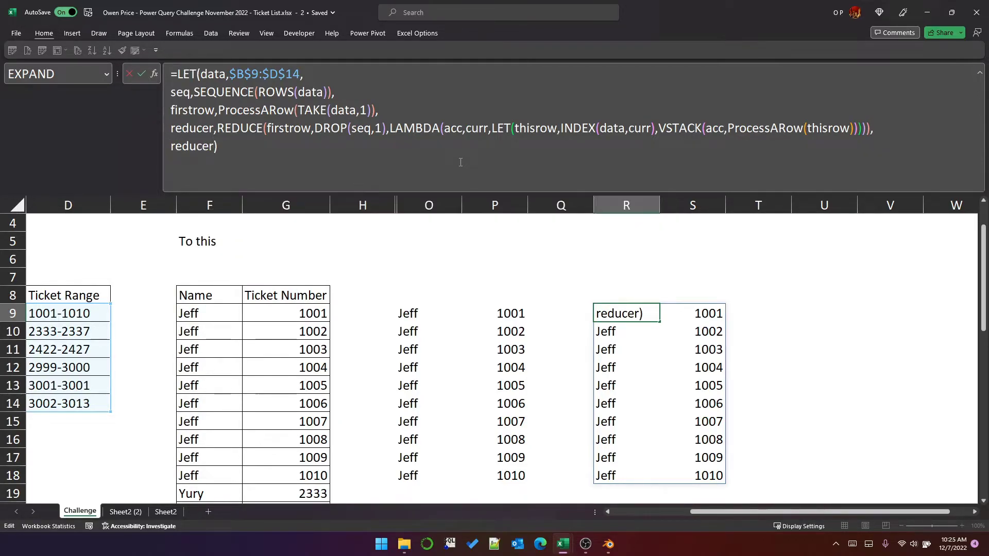
key(Return)
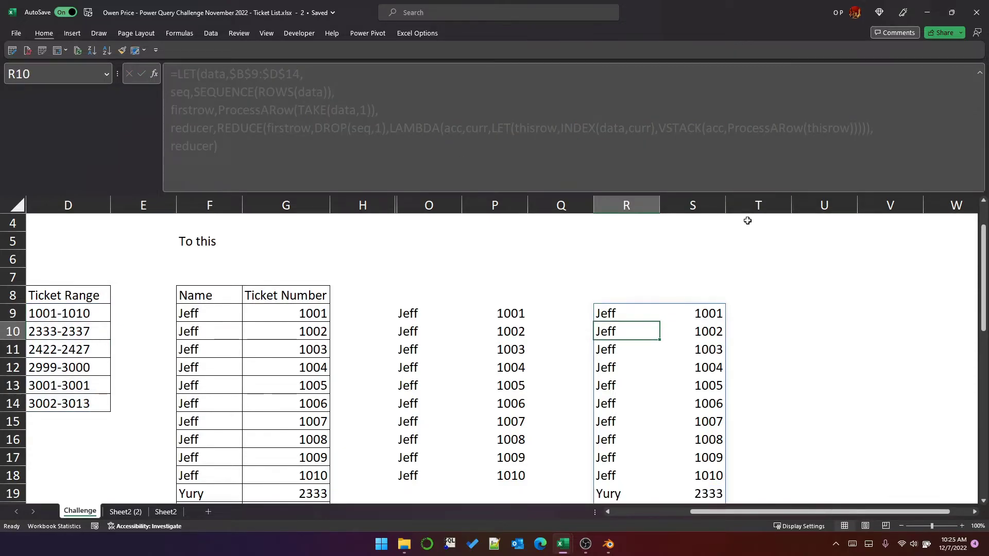
drag(625, 312, 678, 476)
scroll(670, 438, down, 2)
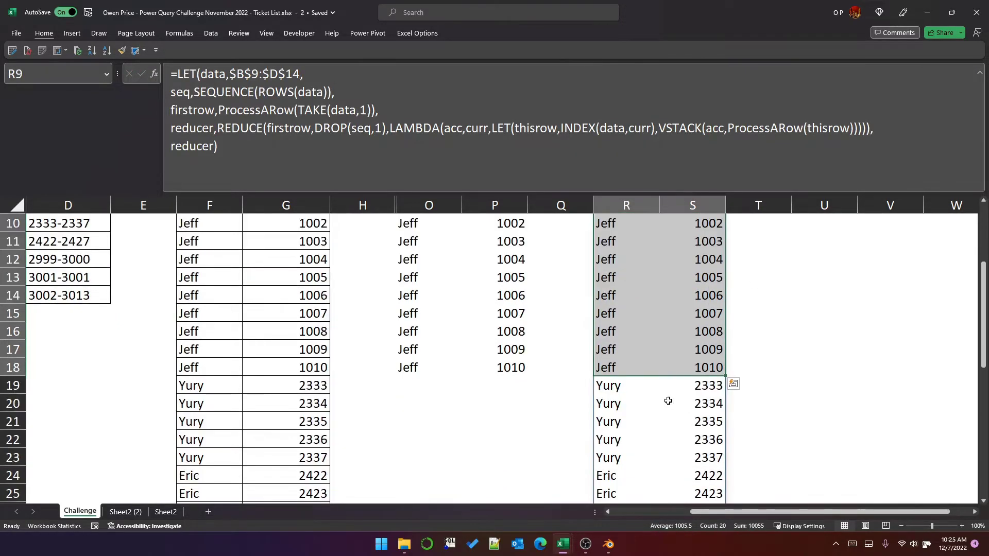
drag(620, 391, 678, 464)
scroll(665, 433, down, 2)
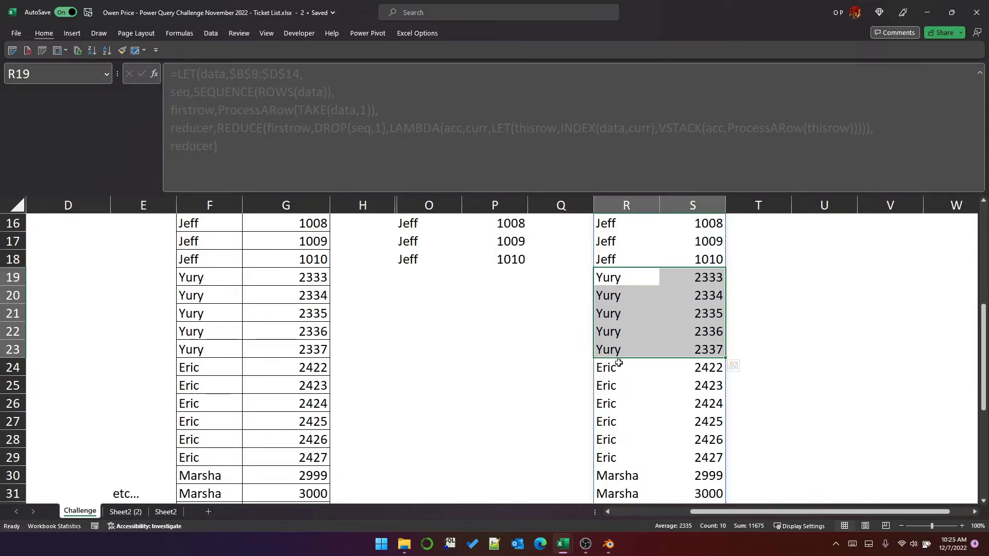
drag(625, 368, 691, 458)
scroll(642, 335, up, 5)
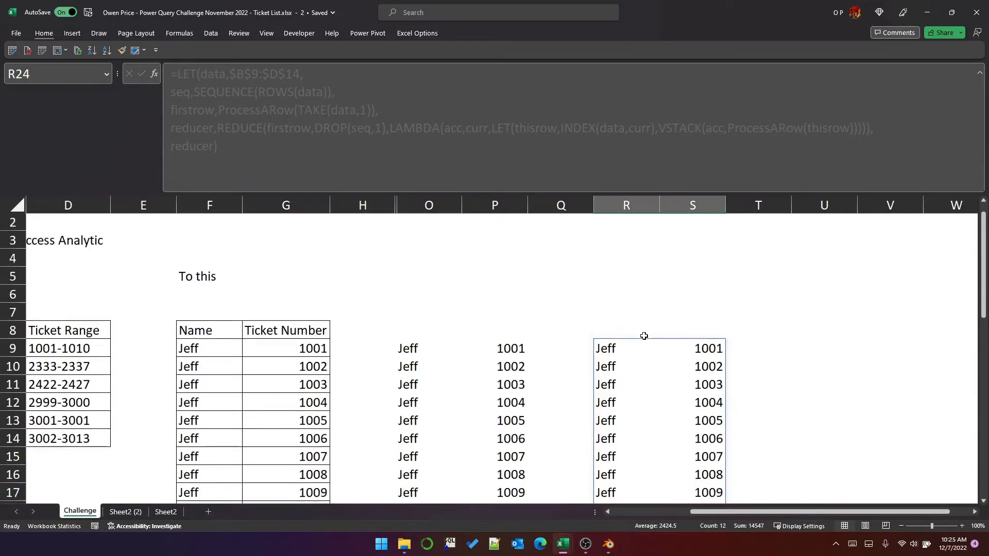
scroll(643, 336, down, 1)
click(629, 314)
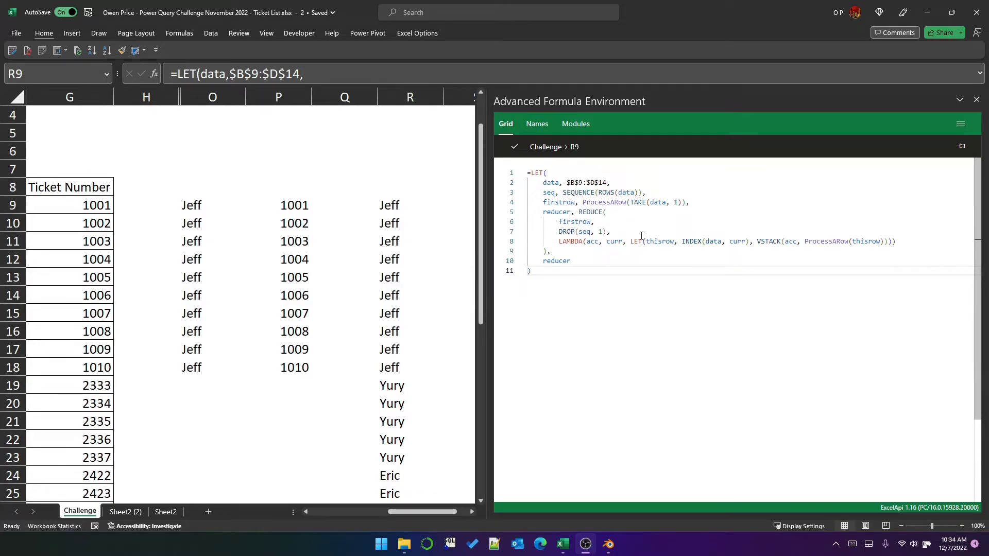
Highlight $B$9:$D$14 and ProcessARow in the R9 Grid formula, then select the whole LET formula
drag(567, 183, 608, 183)
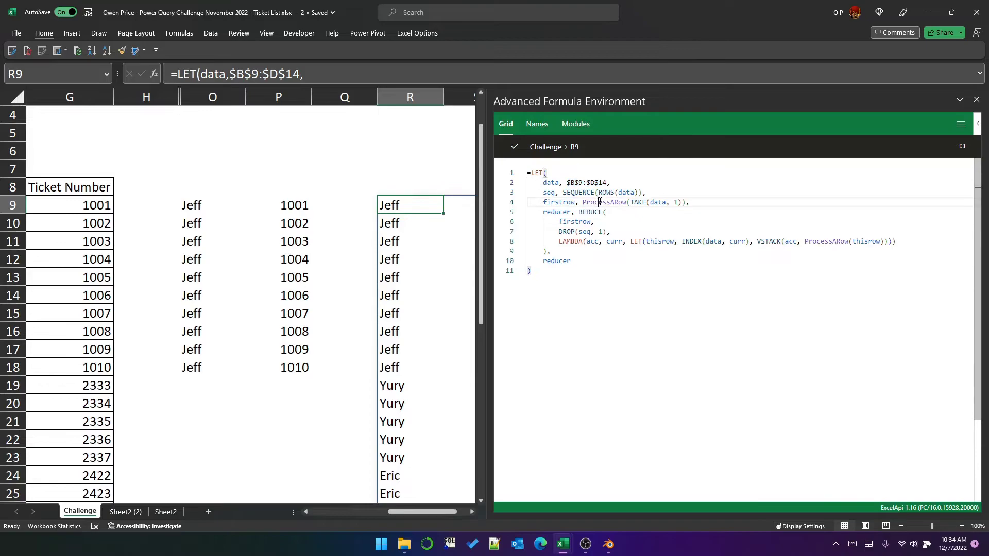
double_click(601, 202)
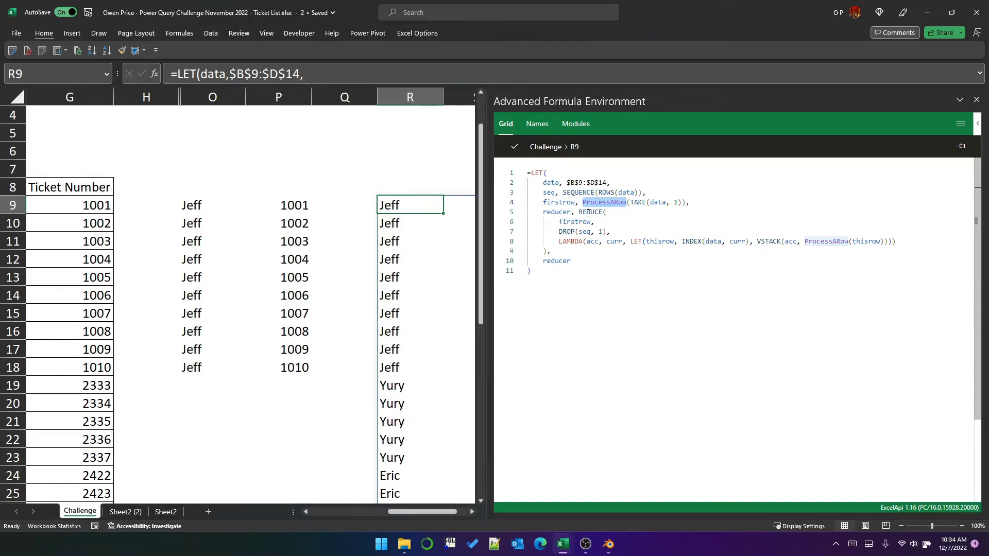
drag(551, 280, 609, 172)
key(ctrl+c)
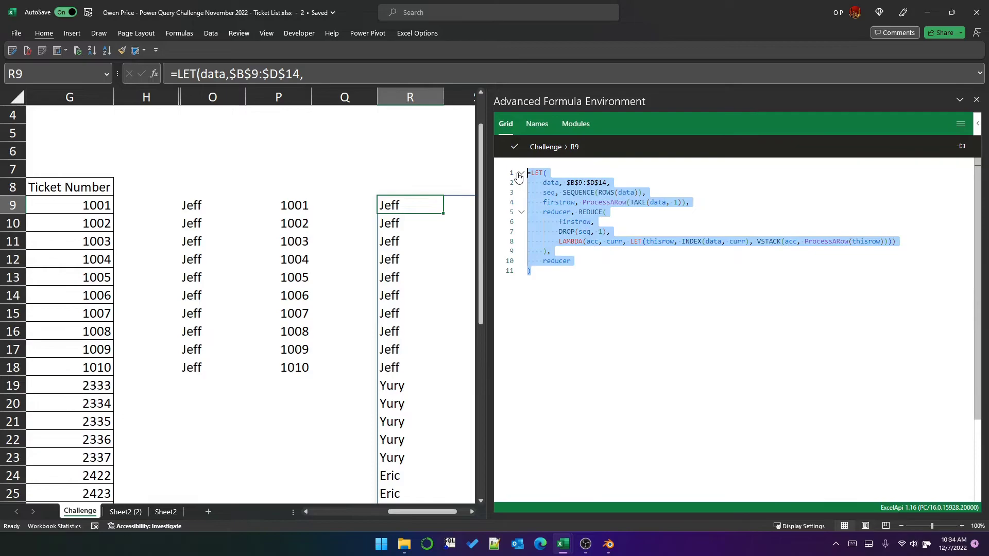
Add a STACKER = LAMBDA(array, row_function, line with the pasted LET indented beneath, minus its '='
click(566, 323)
key(Return)
text(S)
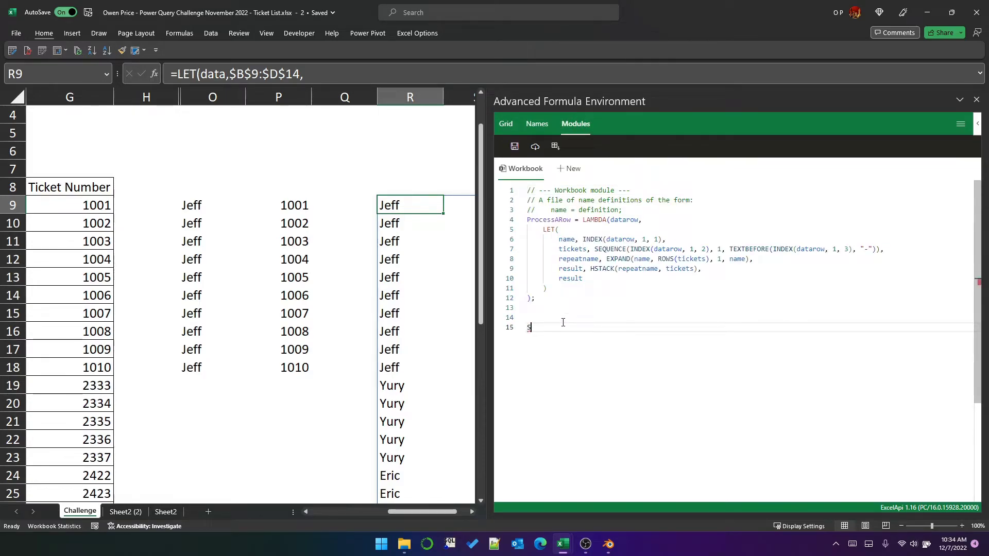
text(TACKER = LAMBD)
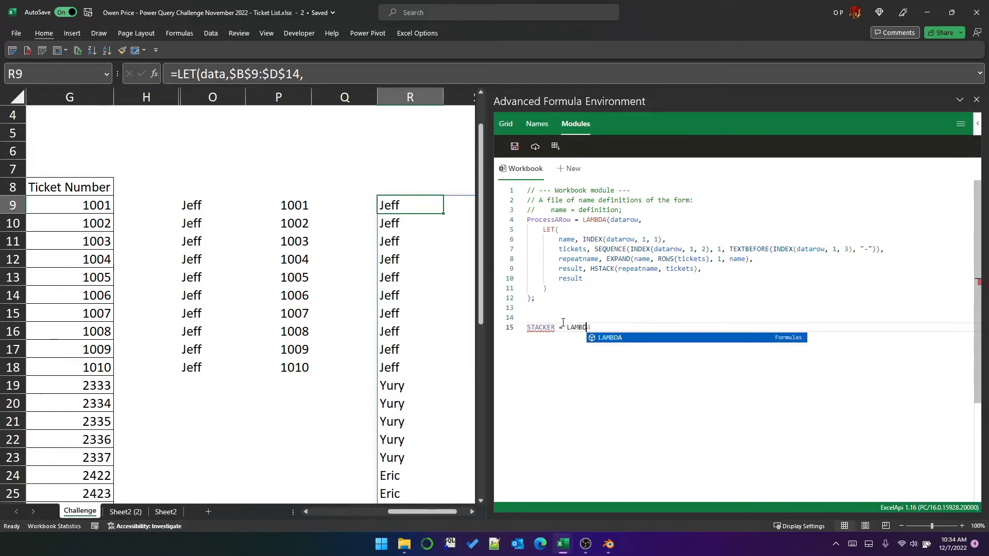
text(A(array, )
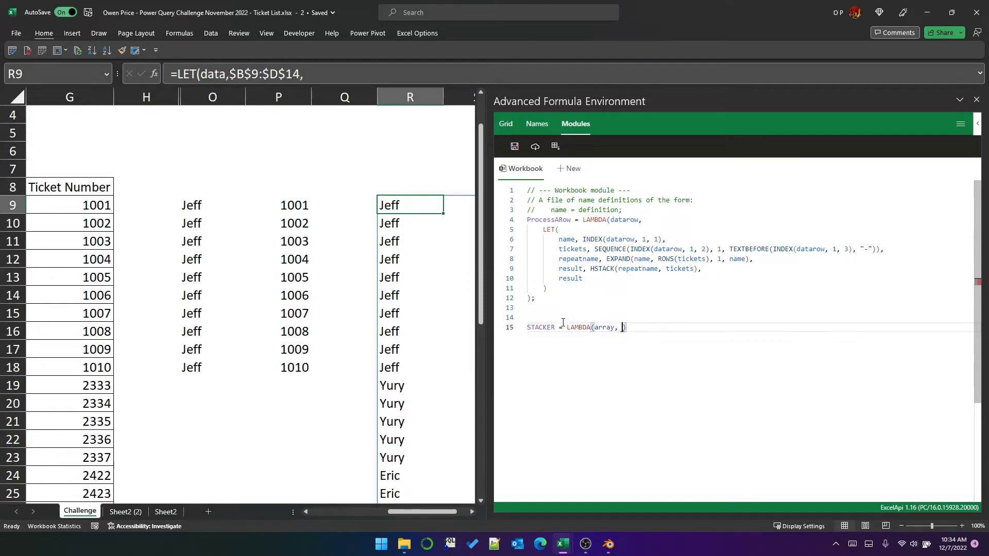
text(row_function,)
key(Return)
key(Return)
key(Return)
key(Return)
key(Return)
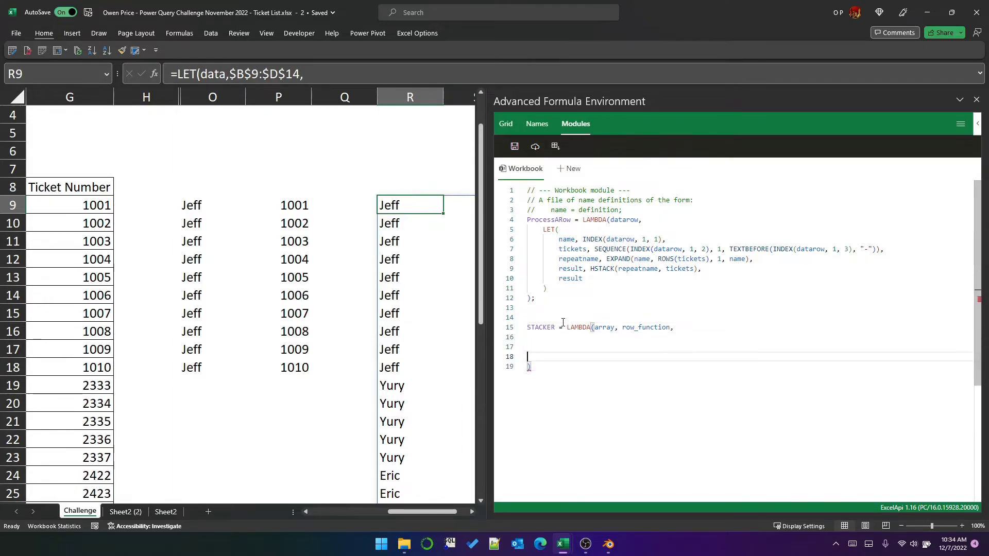
key(Up)
key(Up)
key(Up)
key(ctrl+v)
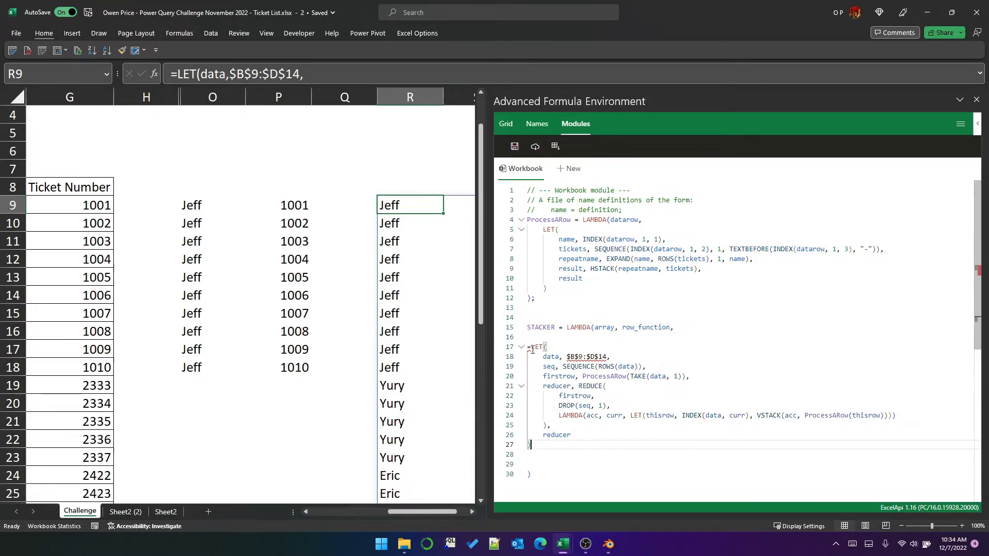
click(530, 346)
key(BackSpace)
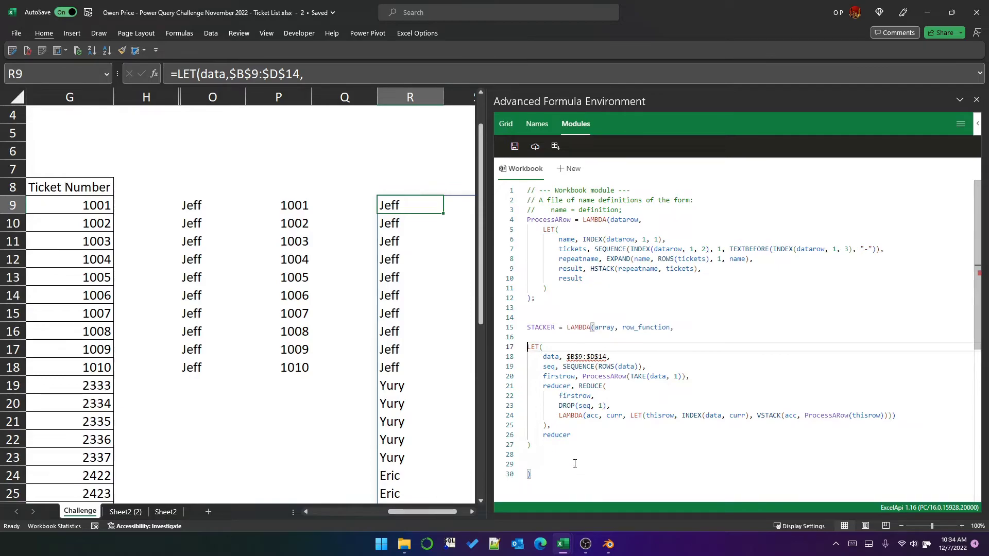
drag(570, 446, 516, 352)
key(Tab)
Replace $B$9:$D$14 with array and both ProcessARow calls with row_function
click(582, 357)
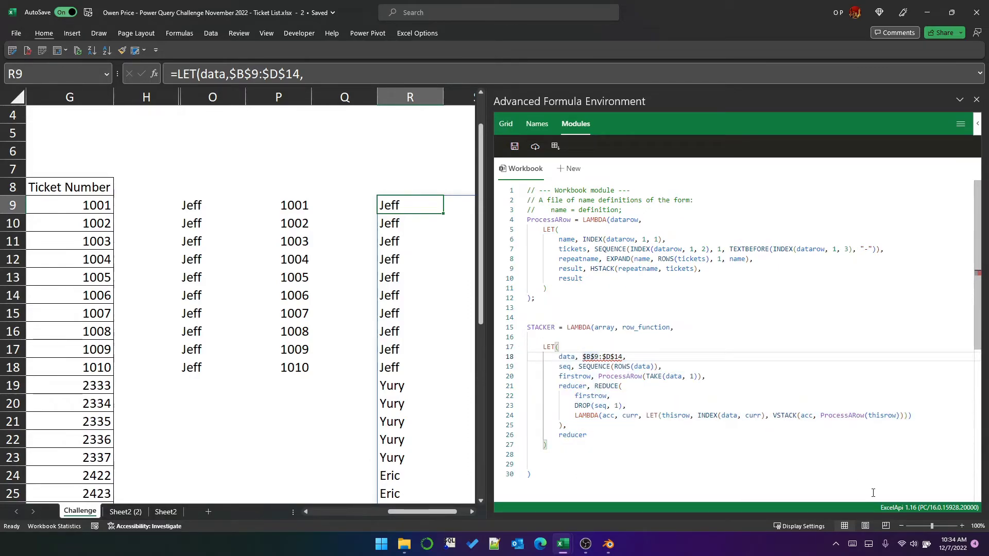
key(shift+Right)
key(shift+Right)
key(shift+Right)
key(shift+Right)
key(shift+Right)
key(shift+Right)
key(shift+Right)
key(shift+Right)
key(shift+Right)
key(shift+Right)
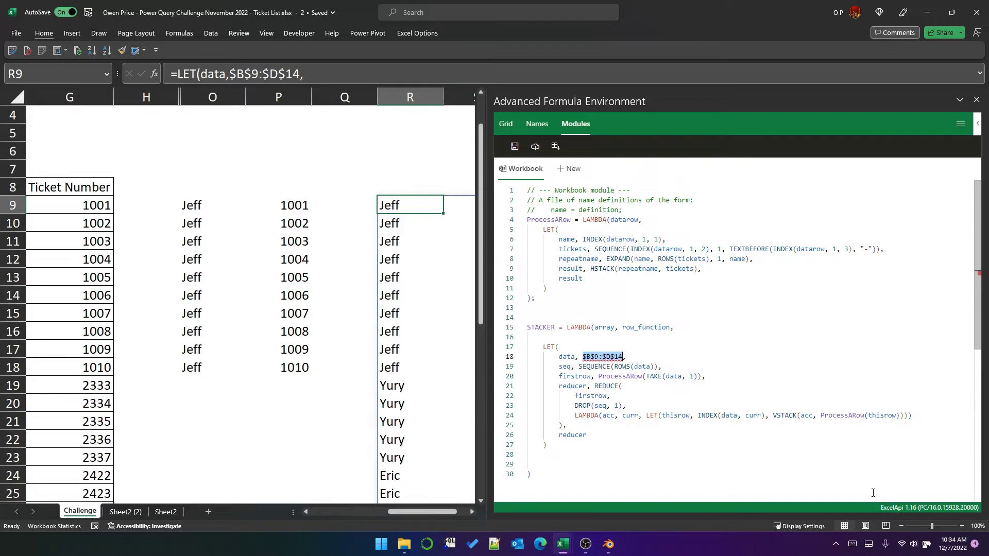
text(arra,)
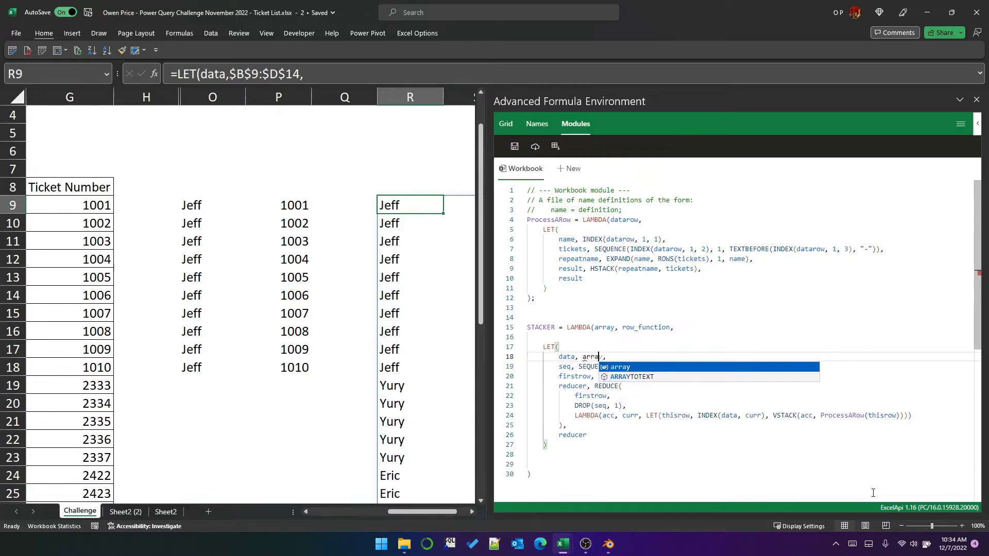
key(Tab)
key(Down)
key(Down)
key(ctrl+Left)
key(ctrl+shift+Right)
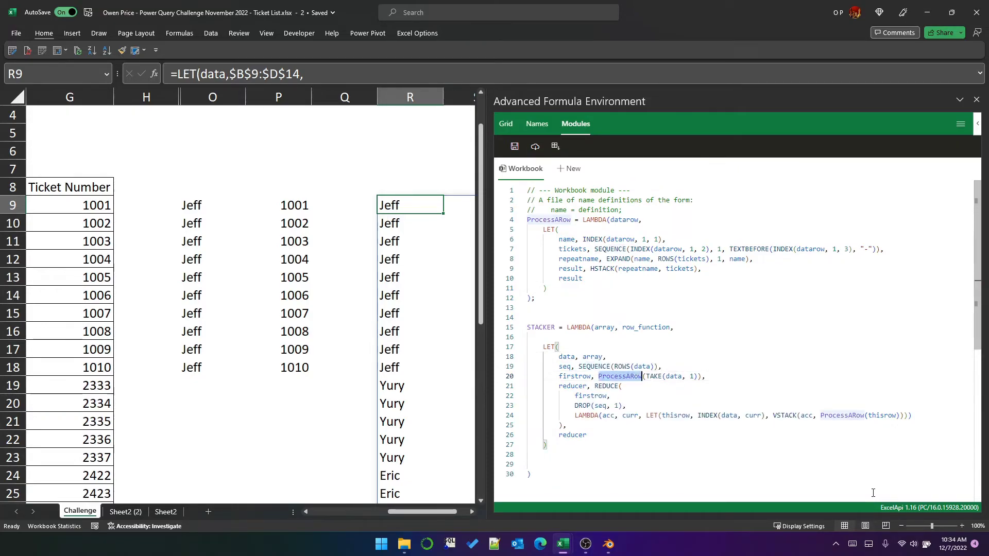
text(row_)
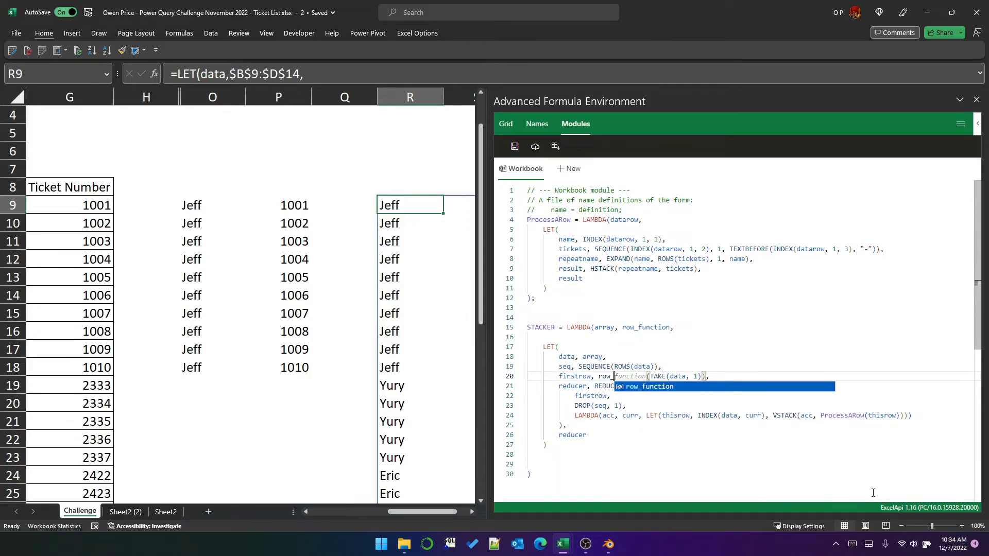
text(function)
key(Tab)
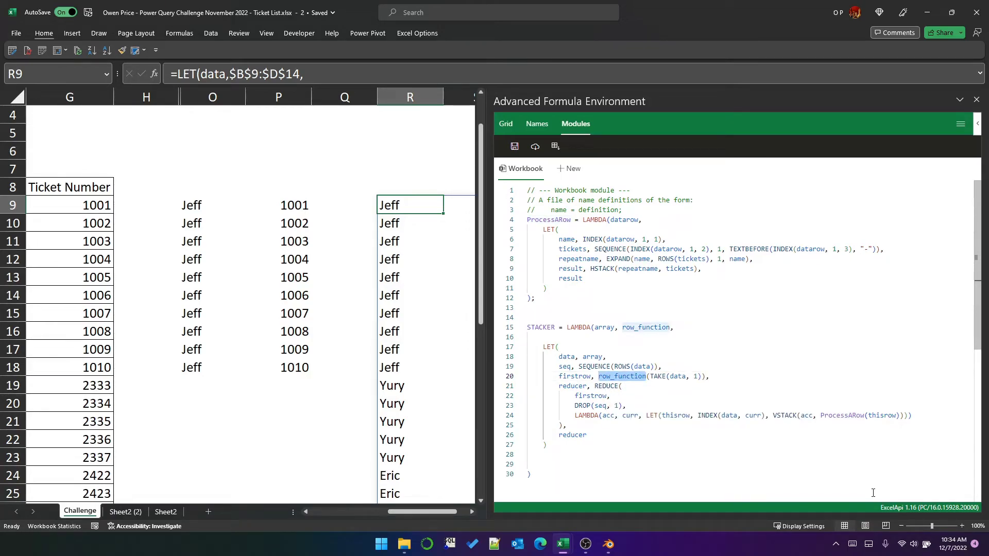
click(844, 415)
text(row_function)
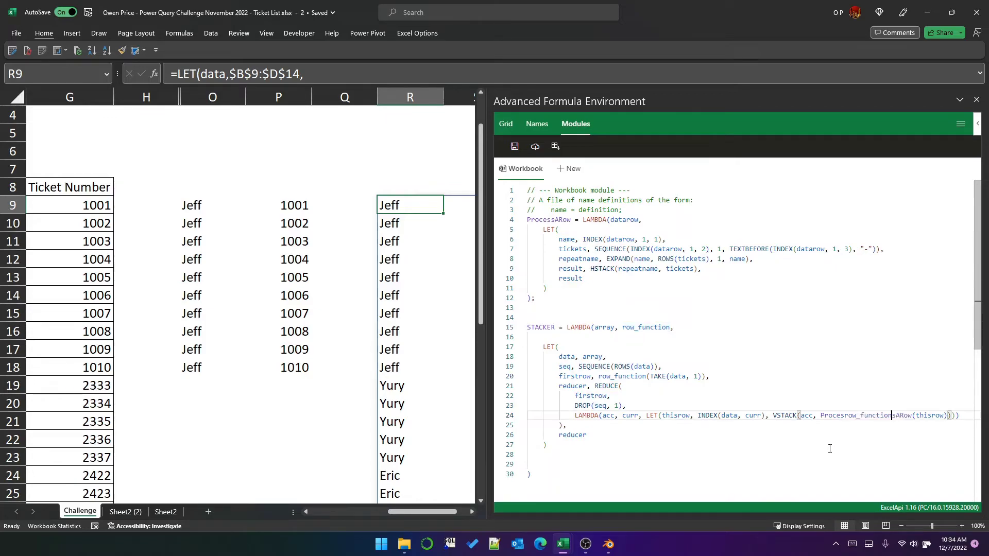
key(Delete)
key(Delete)
key(Delete)
key(Delete)
key(Delete)
click(845, 416)
key(BackSpace)
key(BackSpace)
key(BackSpace)
key(BackSpace)
key(BackSpace)
key(BackSpace)
click(796, 439)
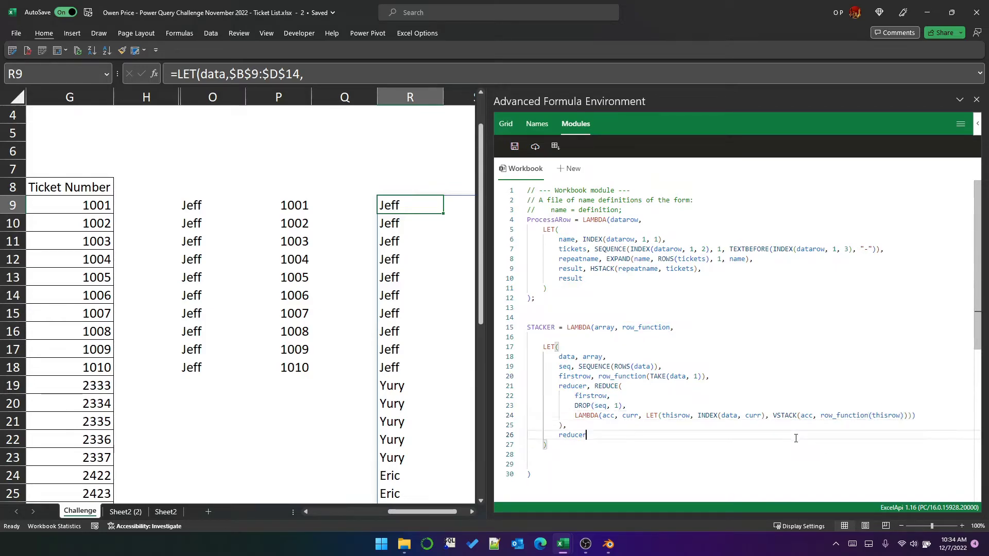
Highlight every use of the array parameter in STACKER, then save the module
click(603, 328)
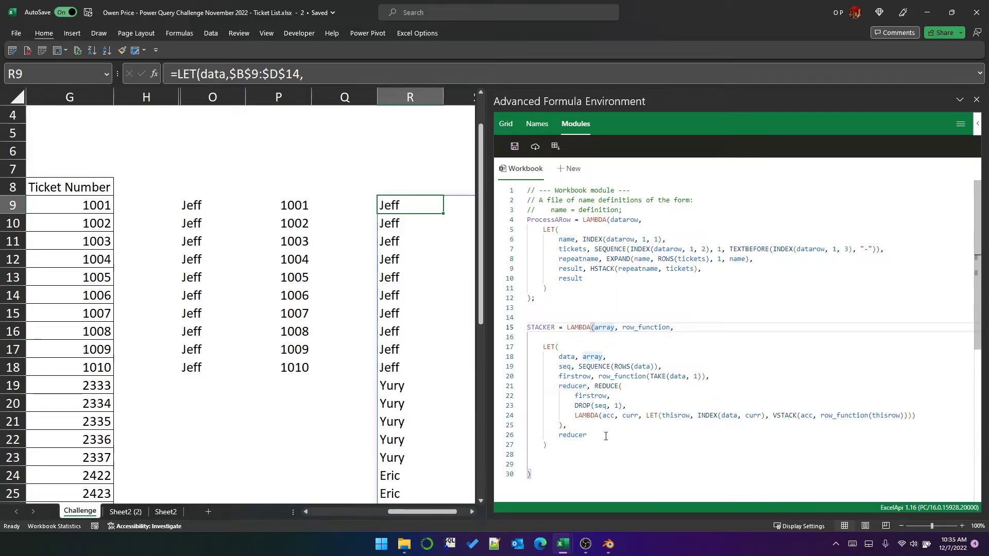
double_click(604, 328)
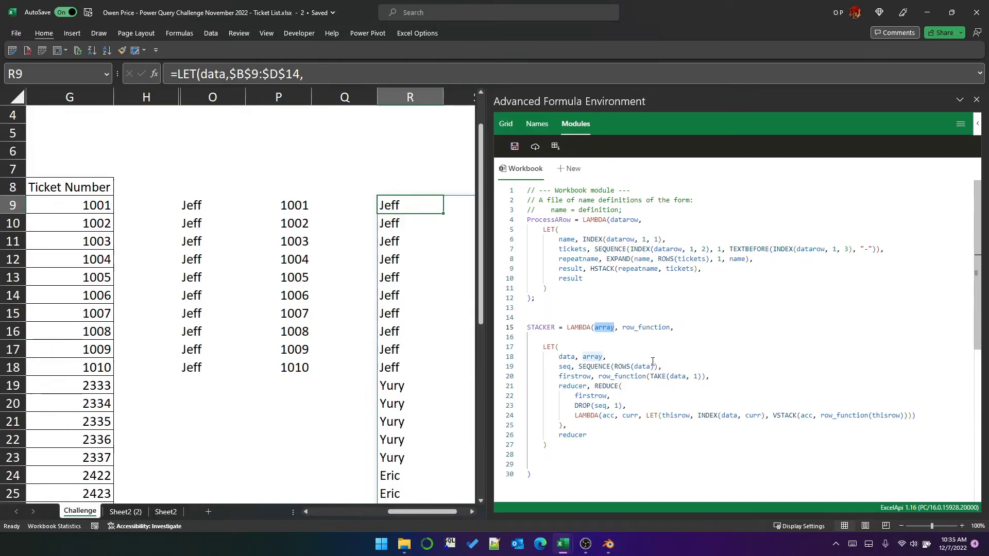
click(515, 146)
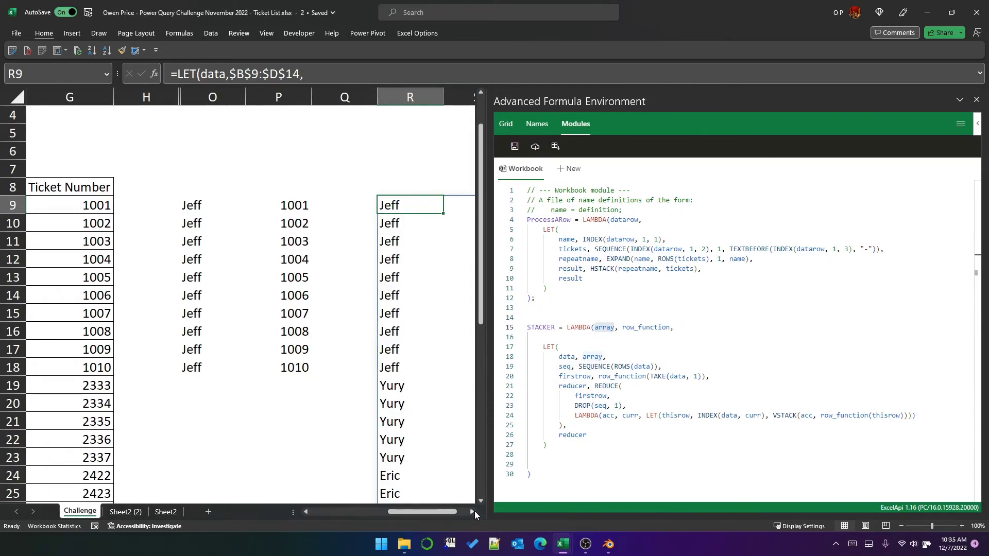
In U9, start =STACKER( with the absolute source reference $B$9:$D$14
click(473, 511)
click(475, 511)
click(321, 204)
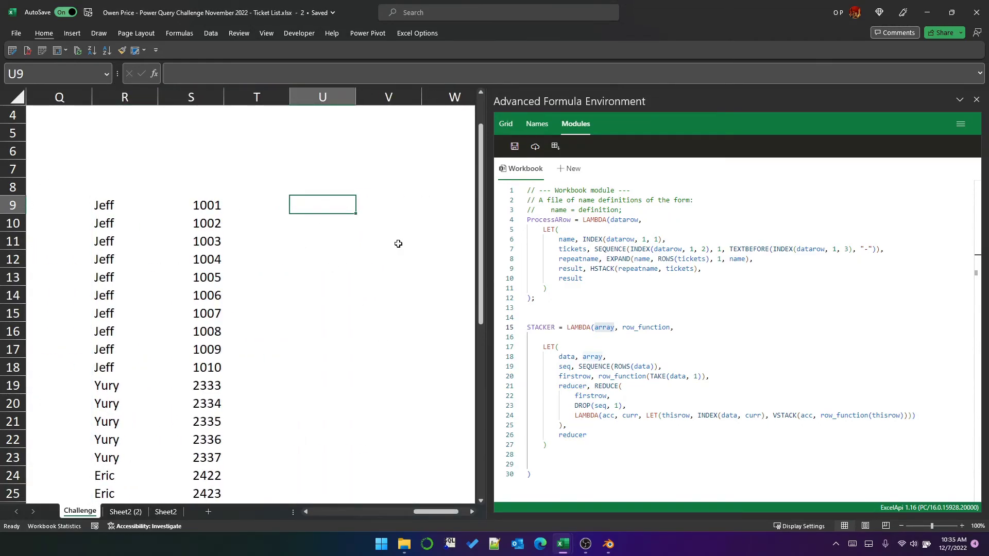
text(=sta)
key(Tab)
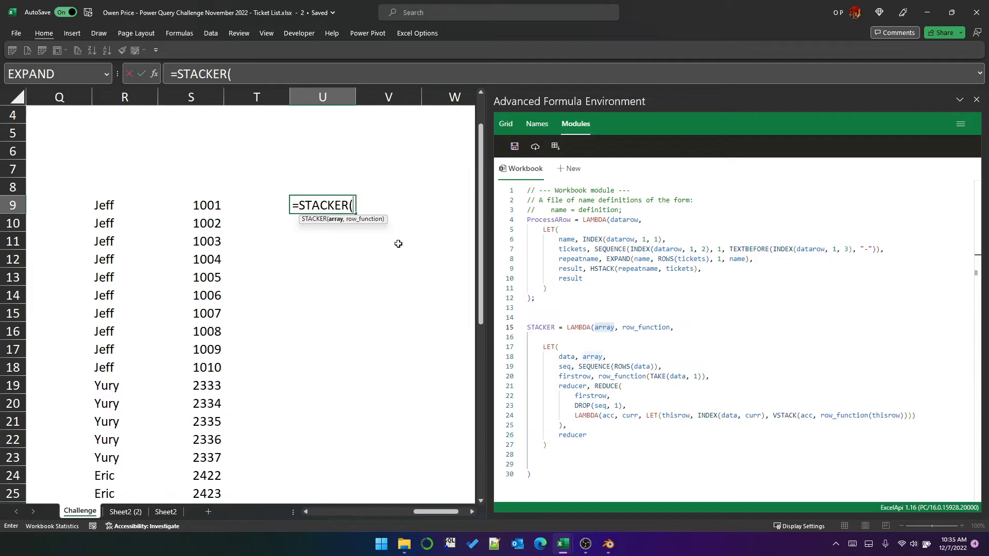
key(Left)
key(Left)
key(Left)
key(Left)
key(Left)
key(Left)
key(Left)
key(Left)
key(Left)
key(Left)
key(Left)
key(Left)
key(Left)
key(Left)
key(Left)
key(Left)
key(Left)
key(Left)
key(Left)
key(Left)
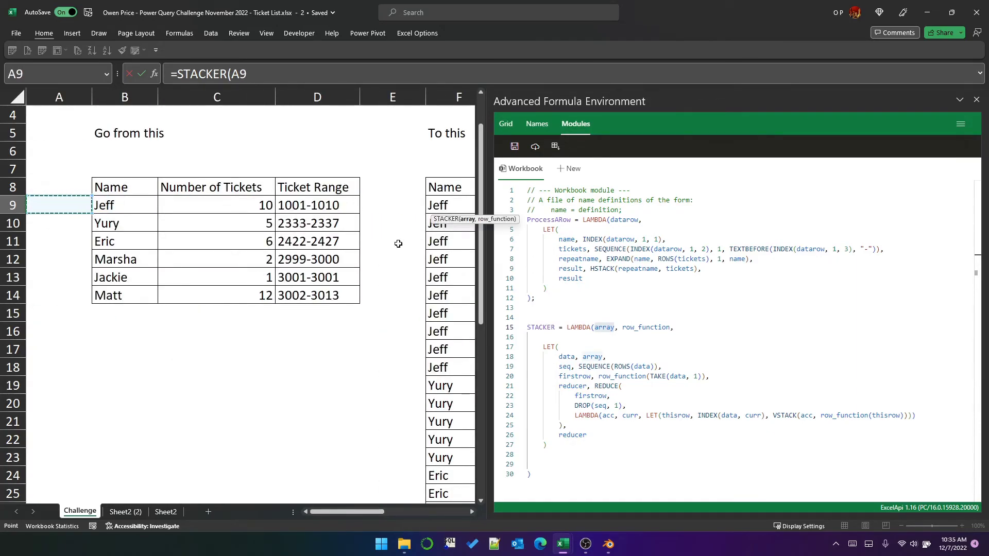
key(Right)
key(shift+Right)
key(shift+Right)
key(shift+Down)
key(shift+Down)
key(shift+Down)
key(shift+Down)
key(shift+Down)
key(F4)
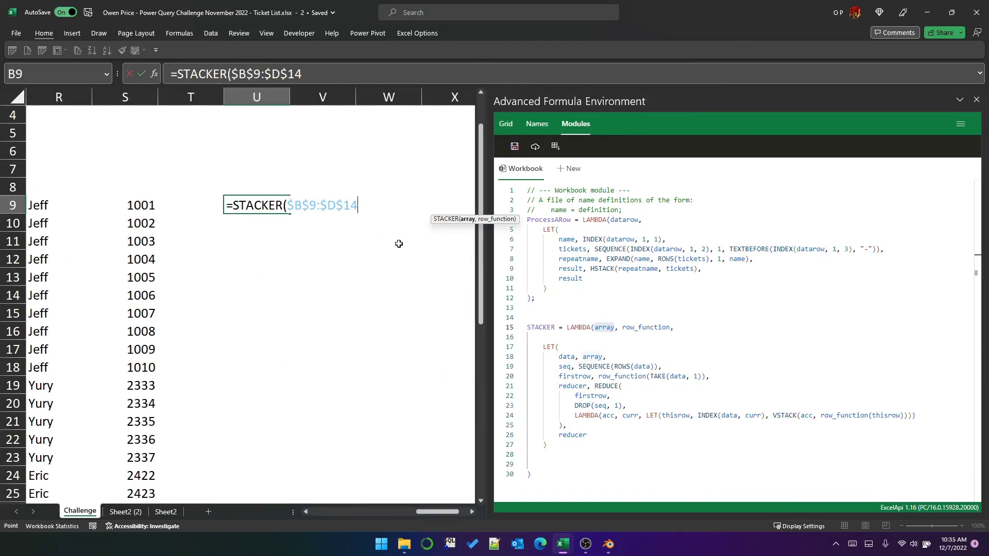
Pass ProcessARow as the second argument and commit the formula to spill the table
text(,proces)
key(Tab)
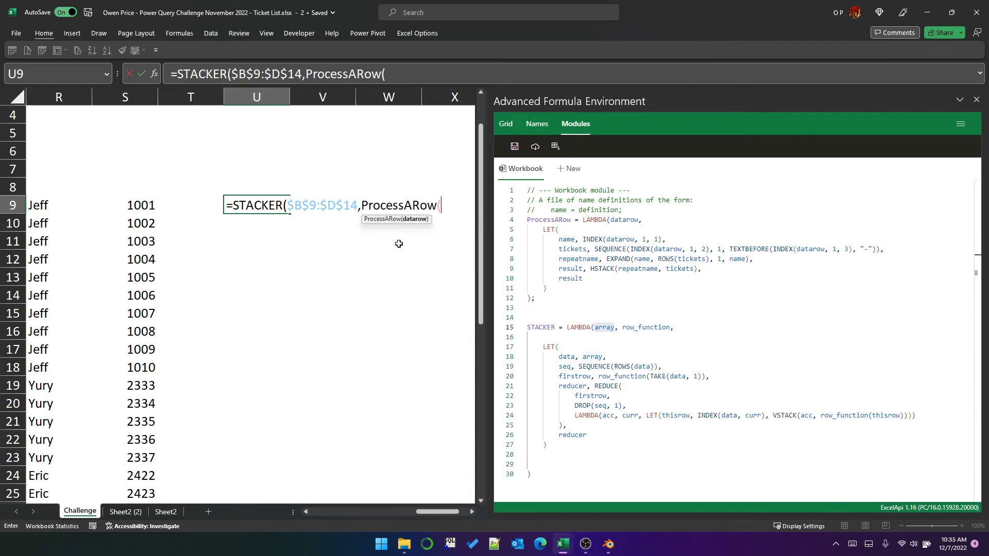
key(BackSpace)
text())
key(Return)
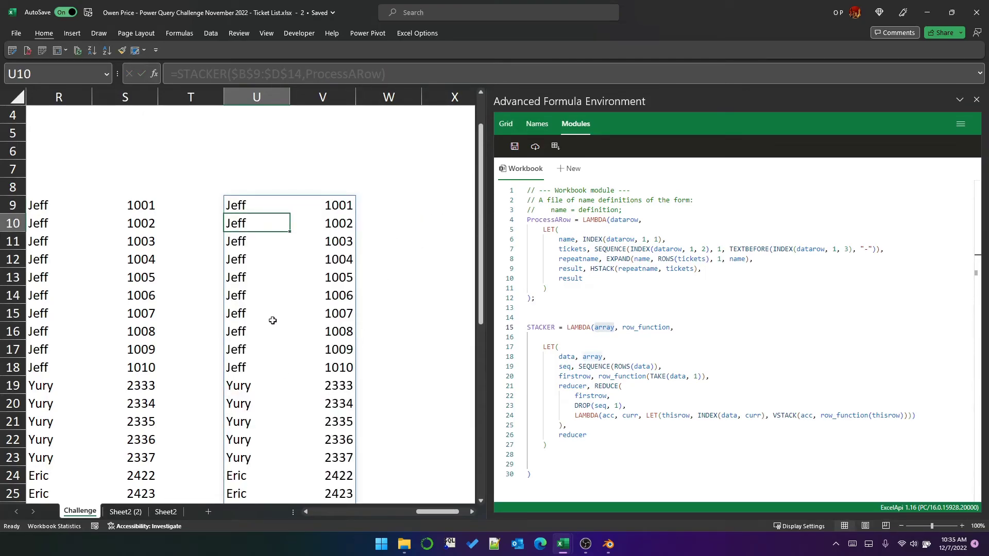
click(260, 205)
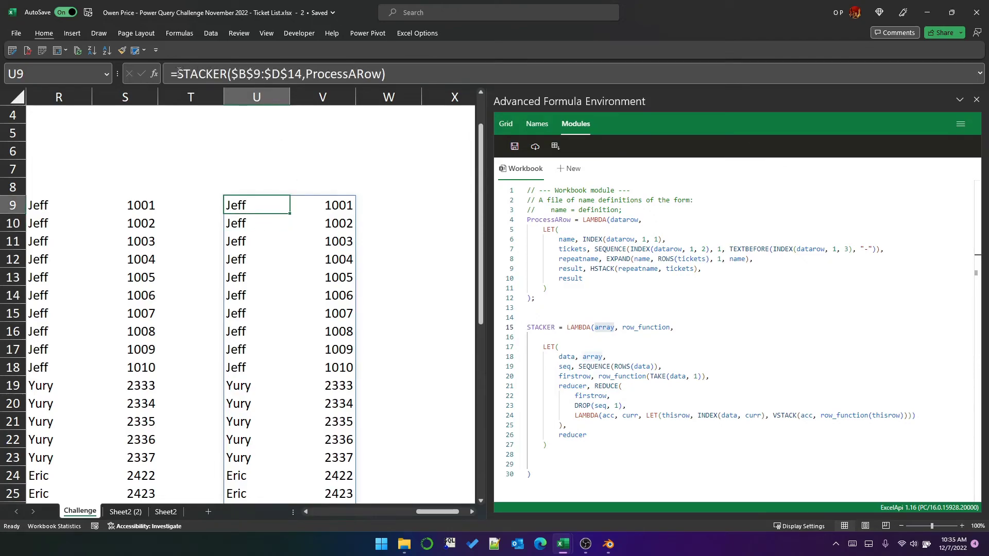
drag(171, 74, 385, 74)
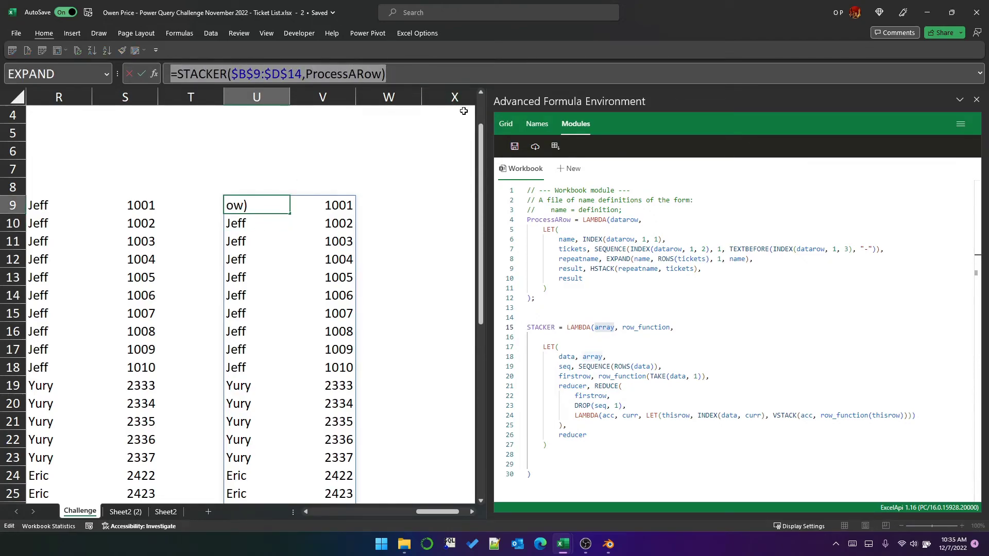